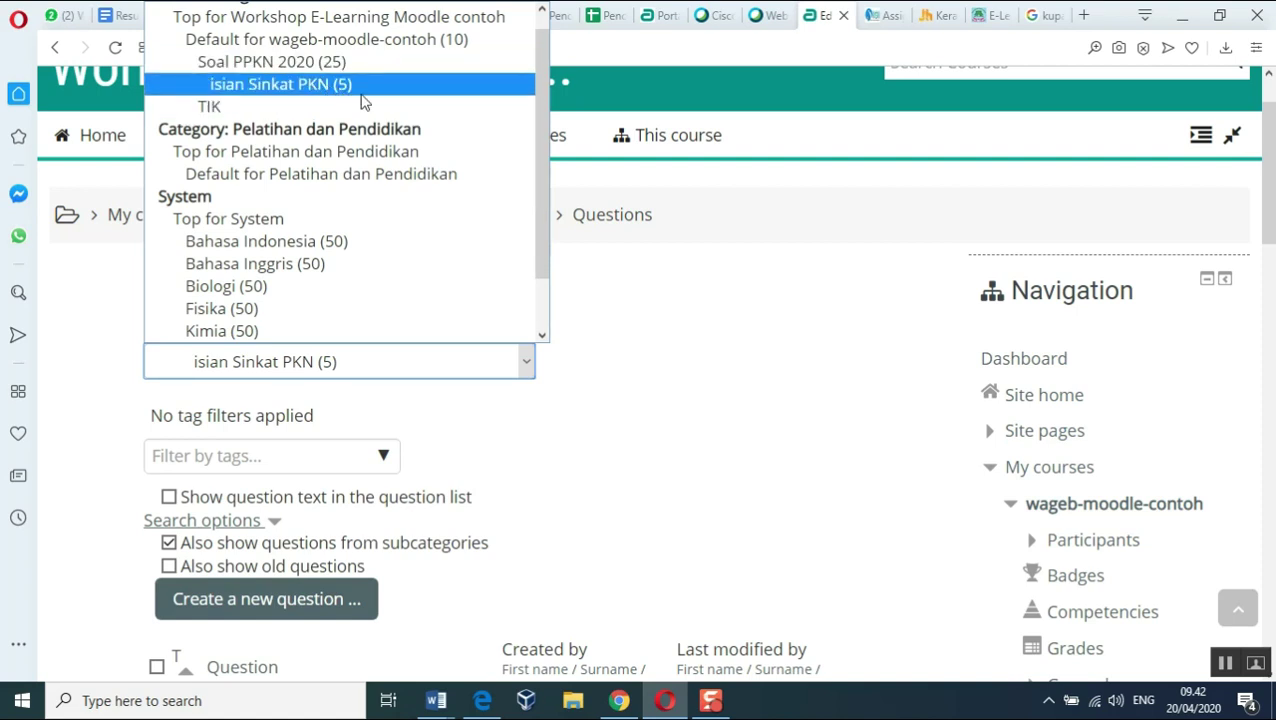
Review the question list of the isian Sinkat PKN category in the question bank.
click(628, 380)
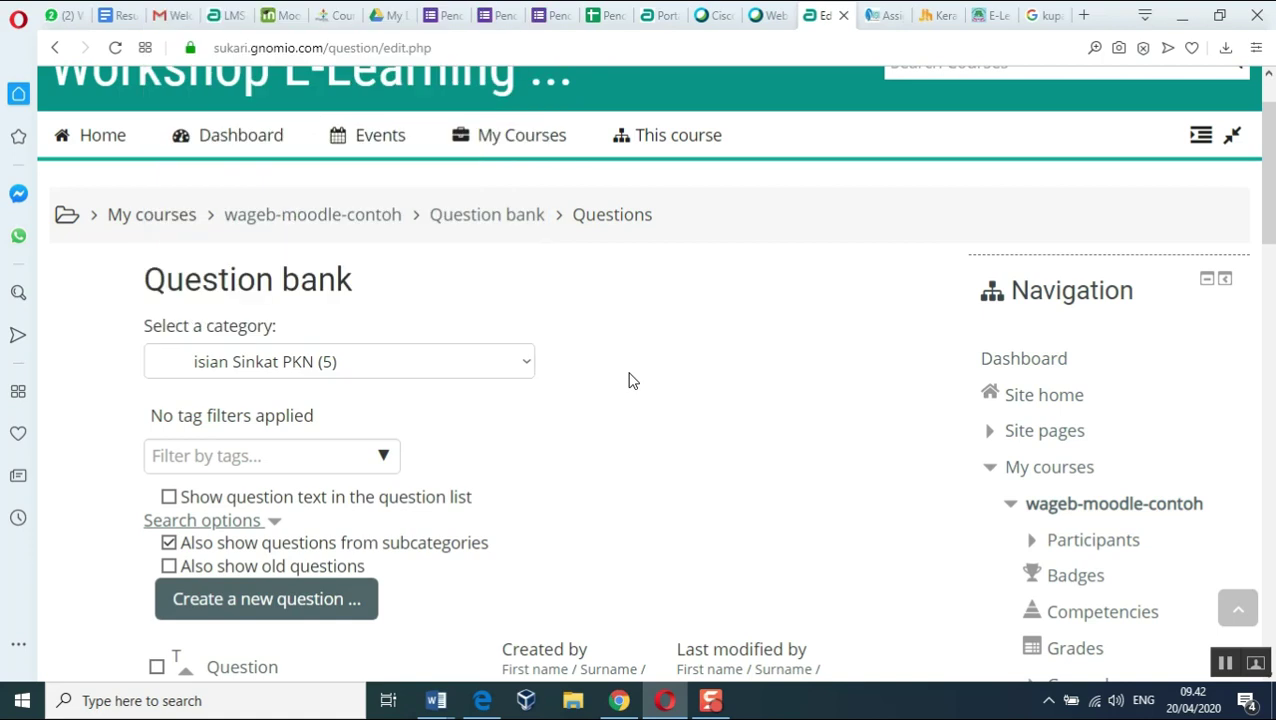
scroll(950, 465, down, 4)
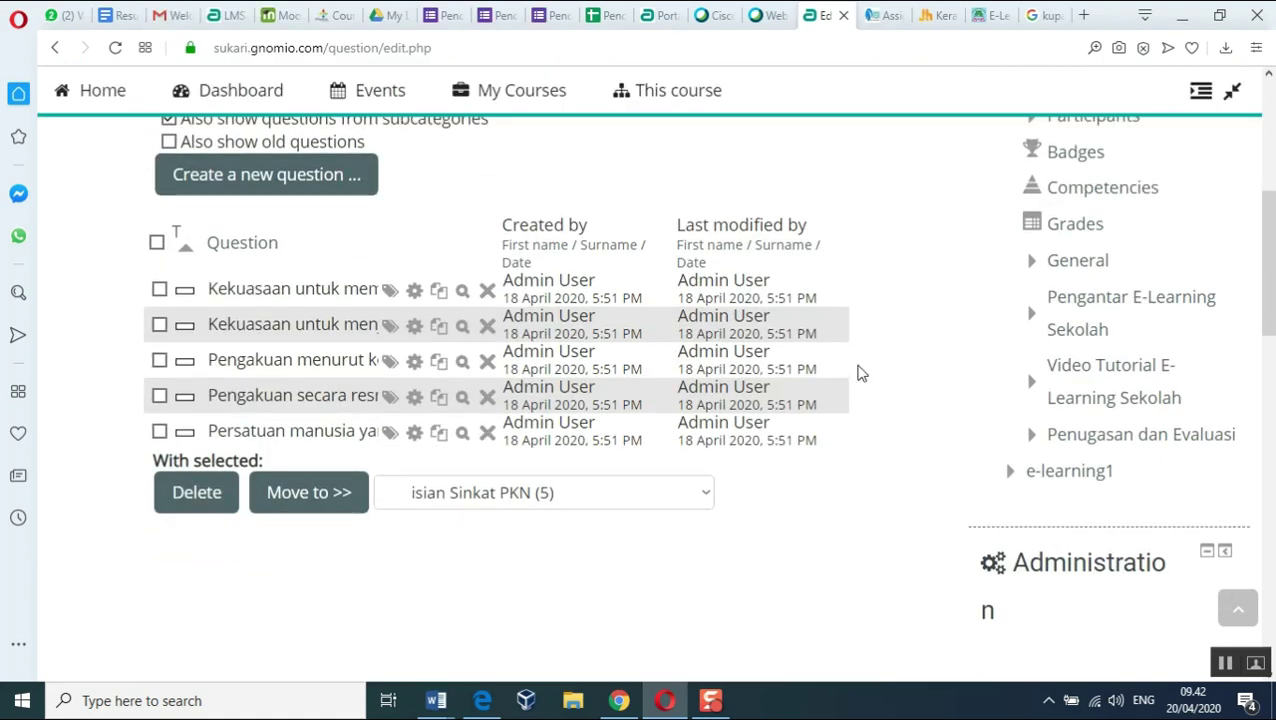
scroll(908, 386, up, 1)
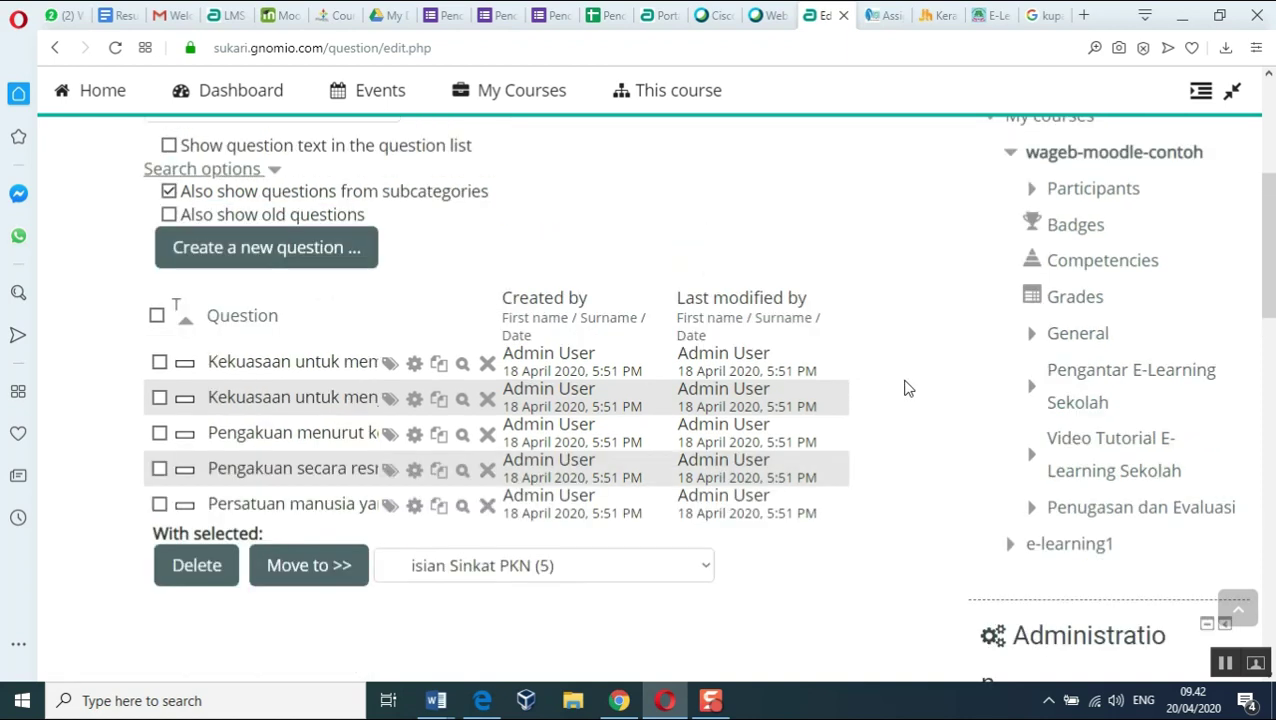
scroll(908, 388, up, 2)
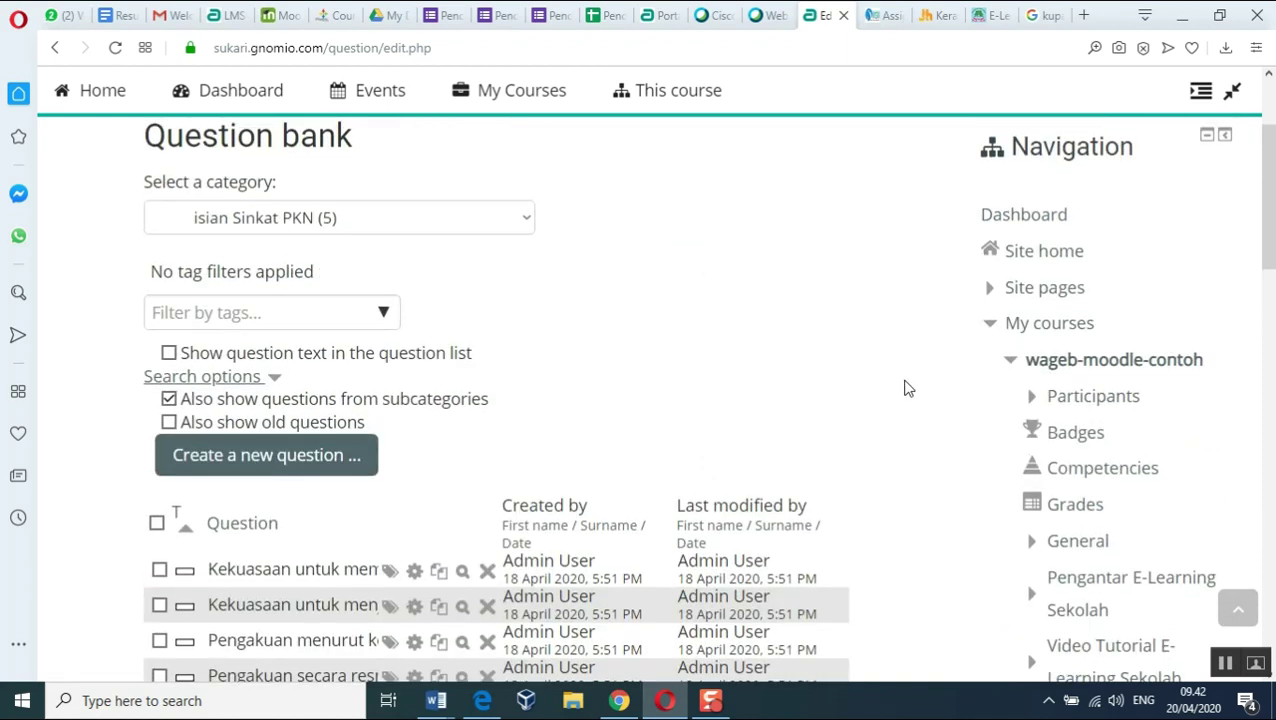
Open the wageb-moodle-contoh course page and look through its sections down to Penugasan dan Evaluasi.
click(1131, 374)
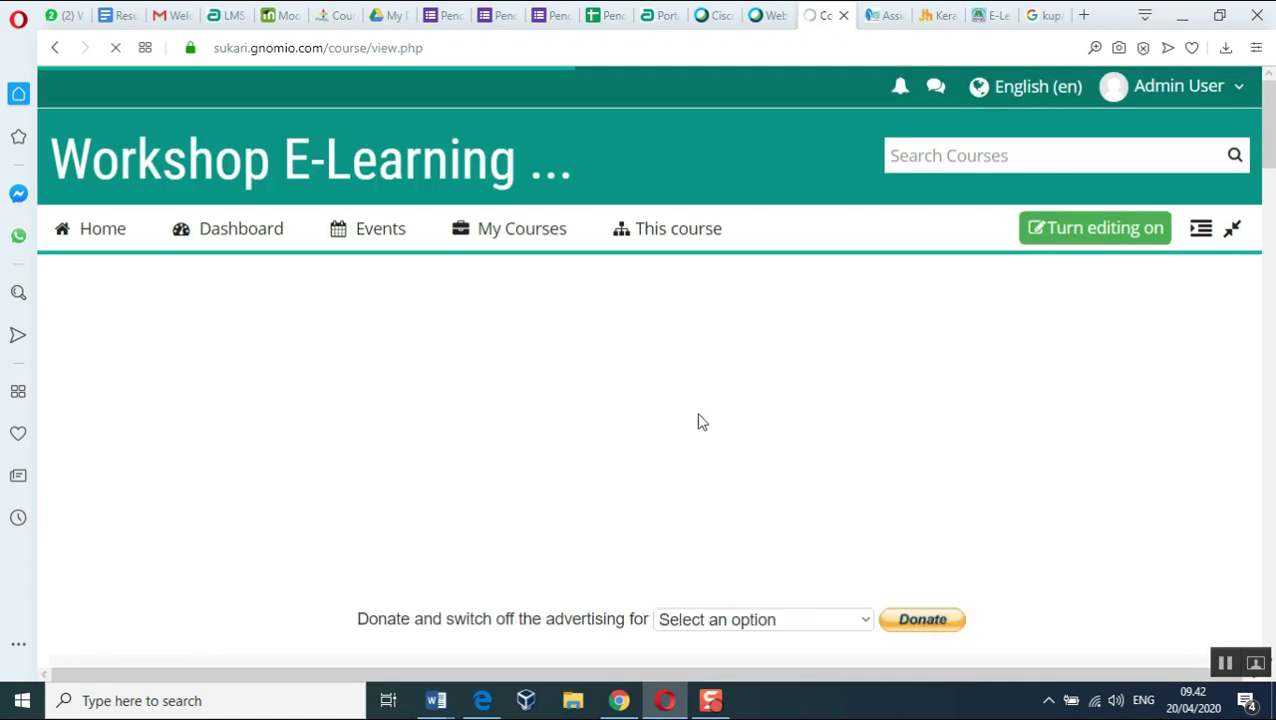
scroll(698, 422, down, 10)
scroll(698, 422, down, 14)
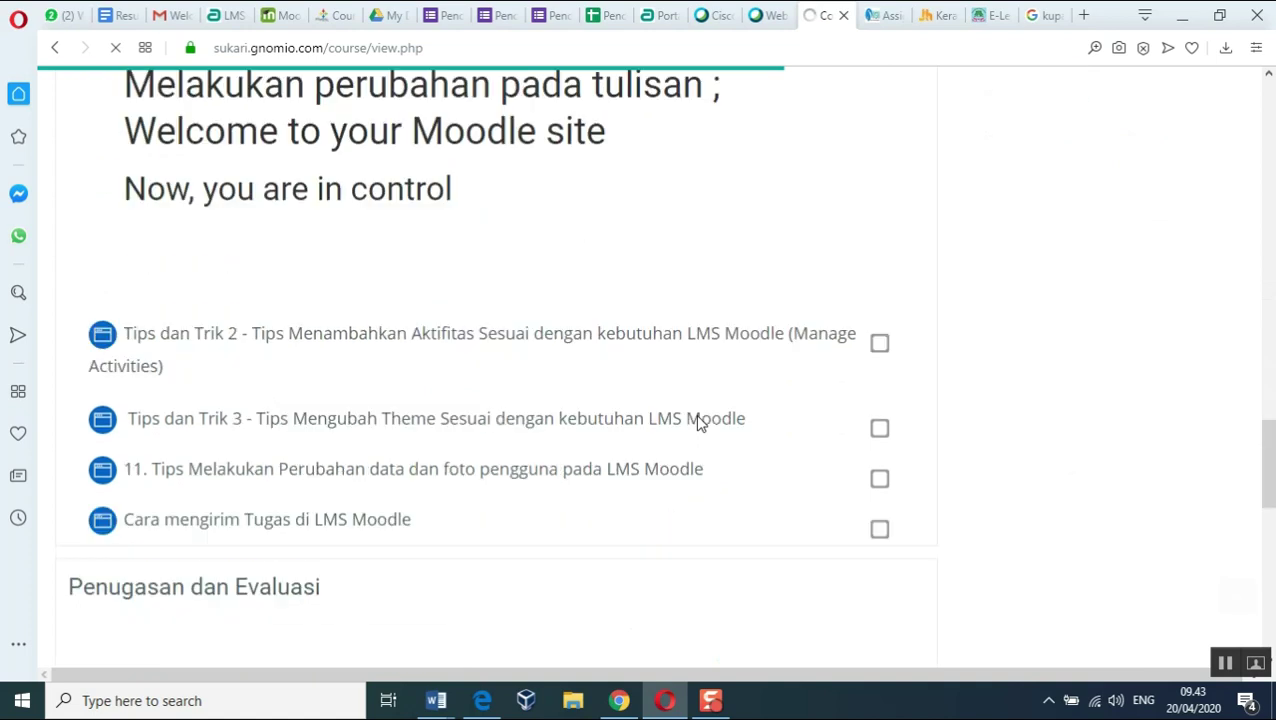
scroll(698, 422, down, 5)
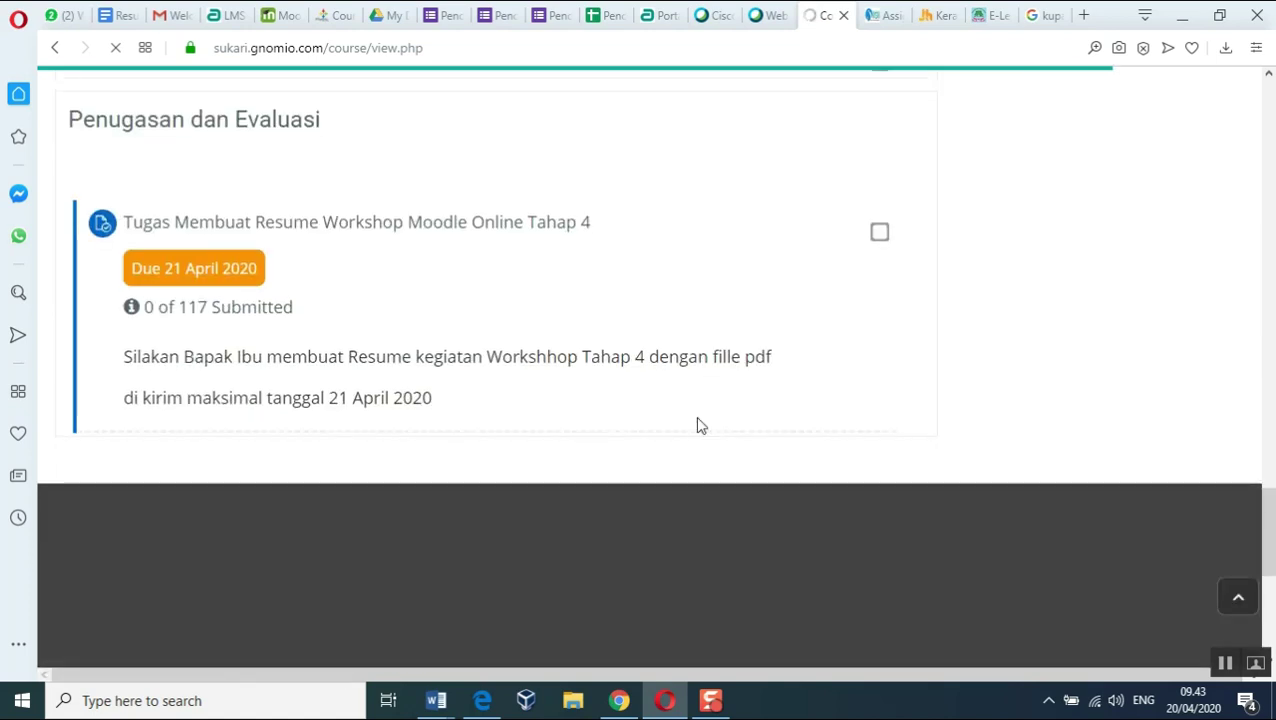
scroll(698, 424, up, 5)
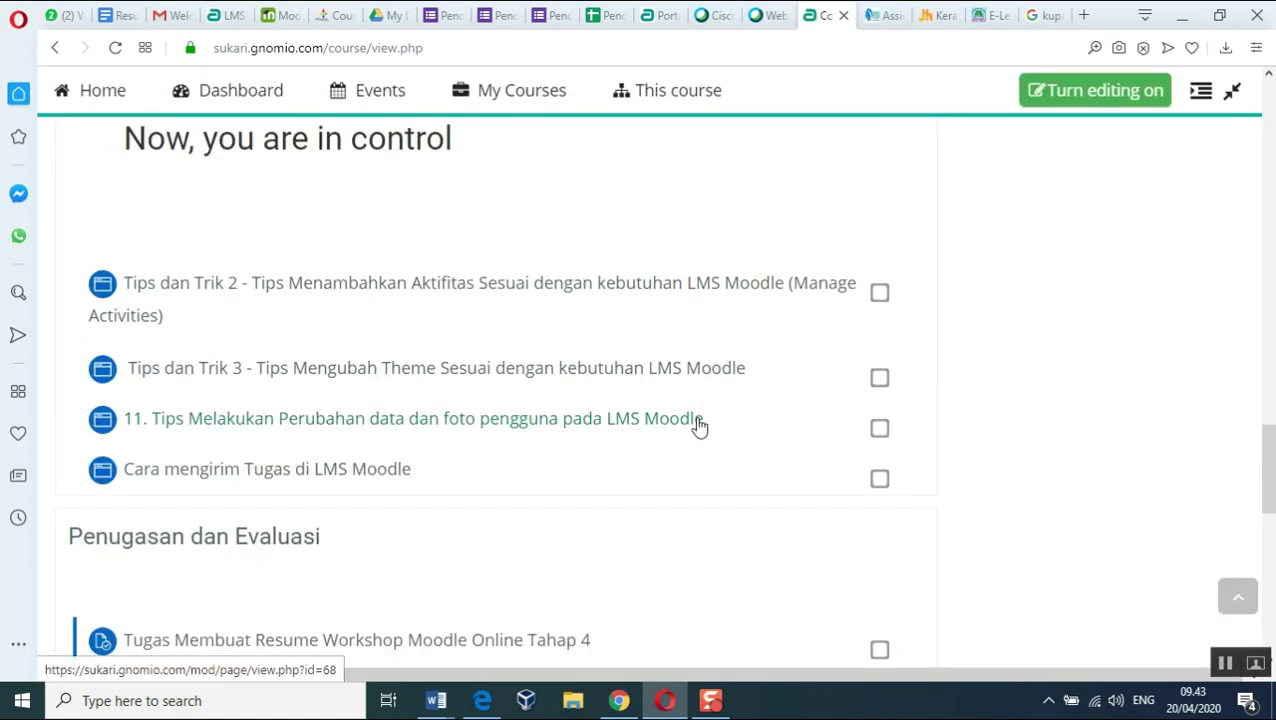
scroll(698, 424, up, 3)
scroll(698, 424, up, 8)
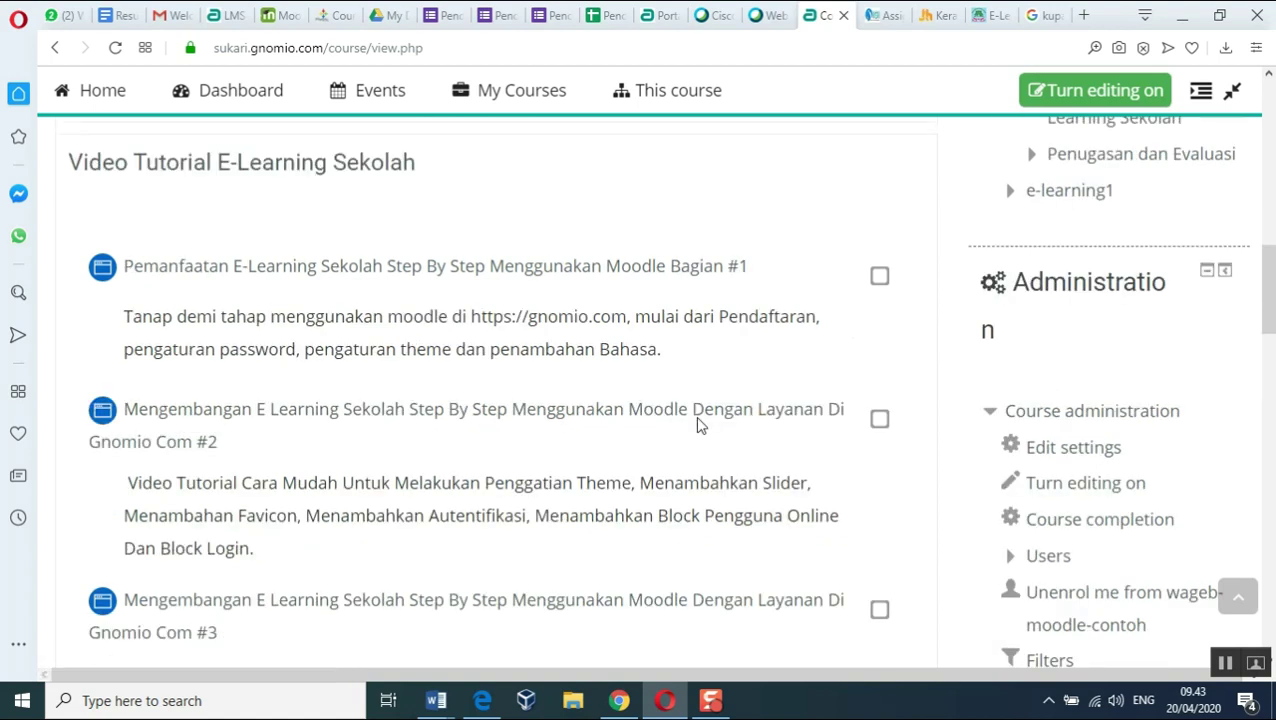
scroll(705, 405, up, 5)
scroll(712, 385, up, 8)
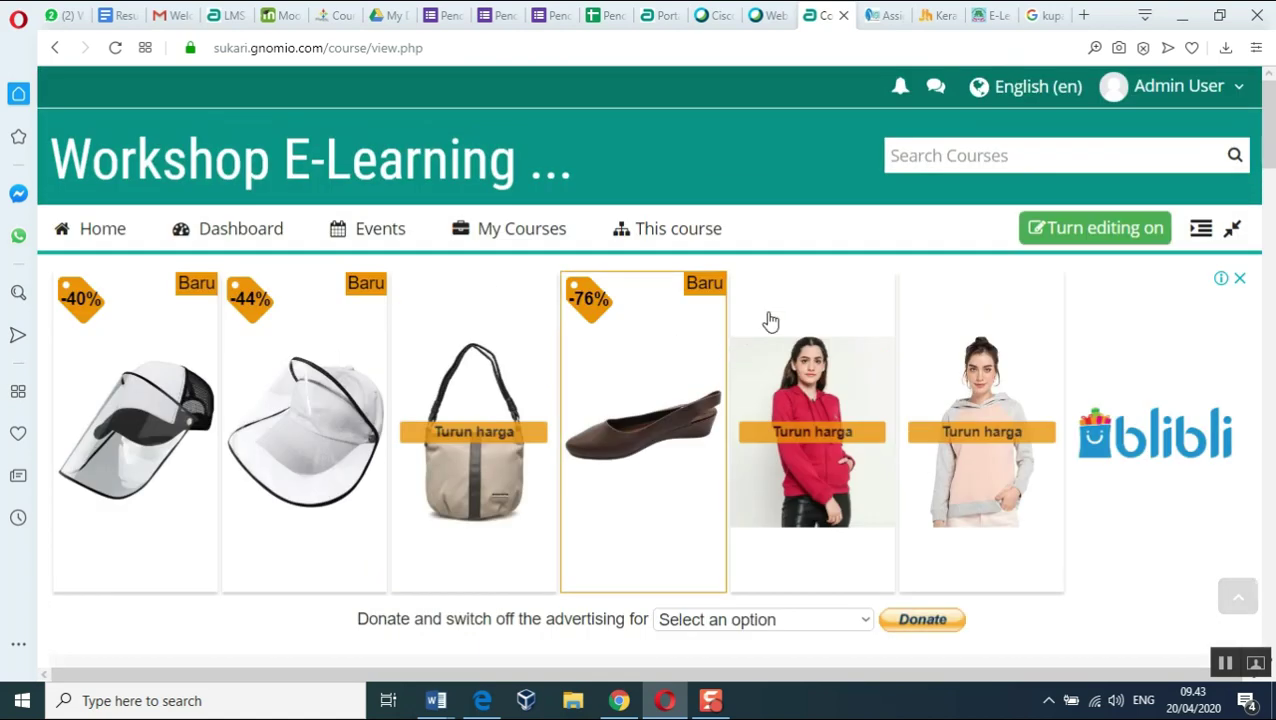
Switch the site language to Indonesian (id) and turn on editing mode for the course.
click(1003, 92)
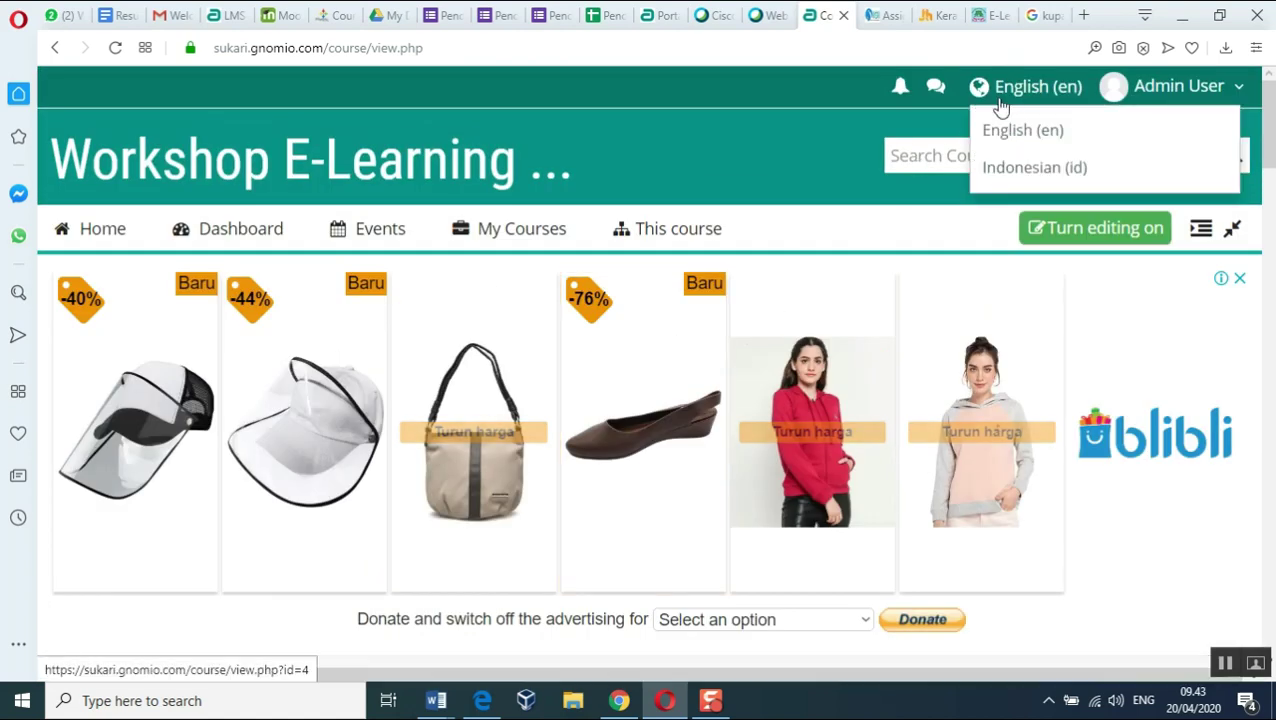
click(1008, 170)
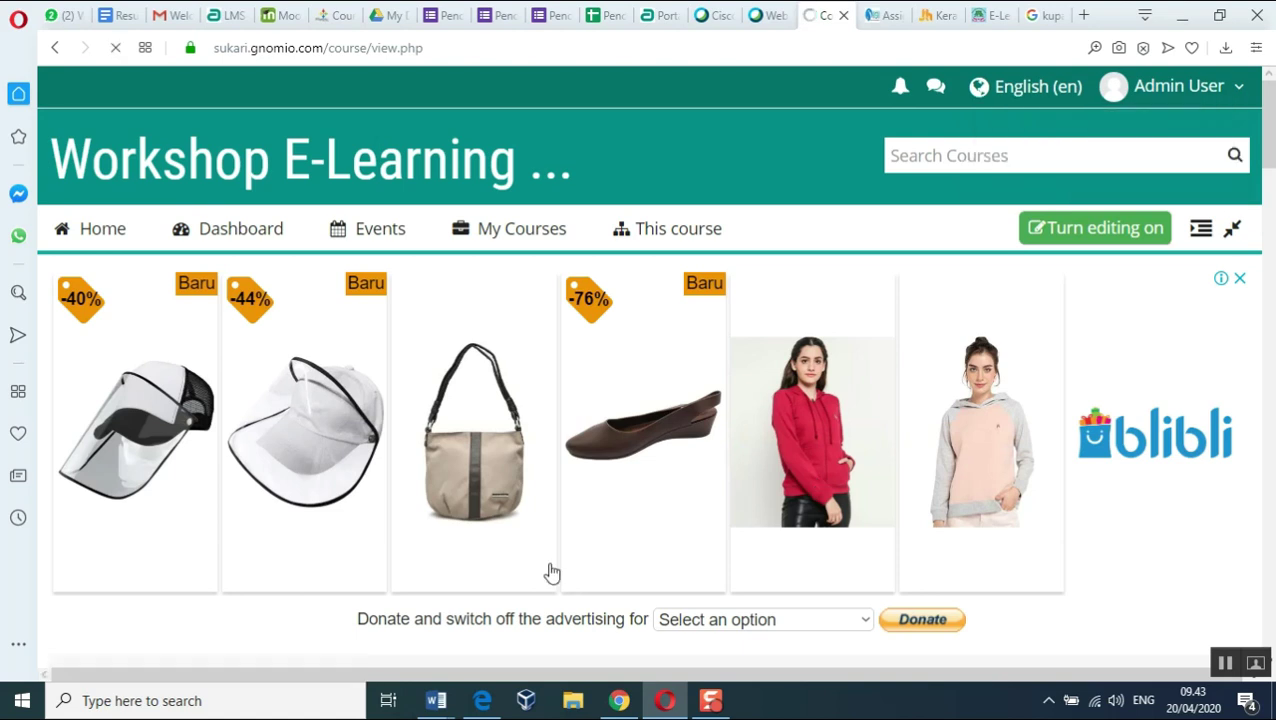
scroll(530, 510, down, 1)
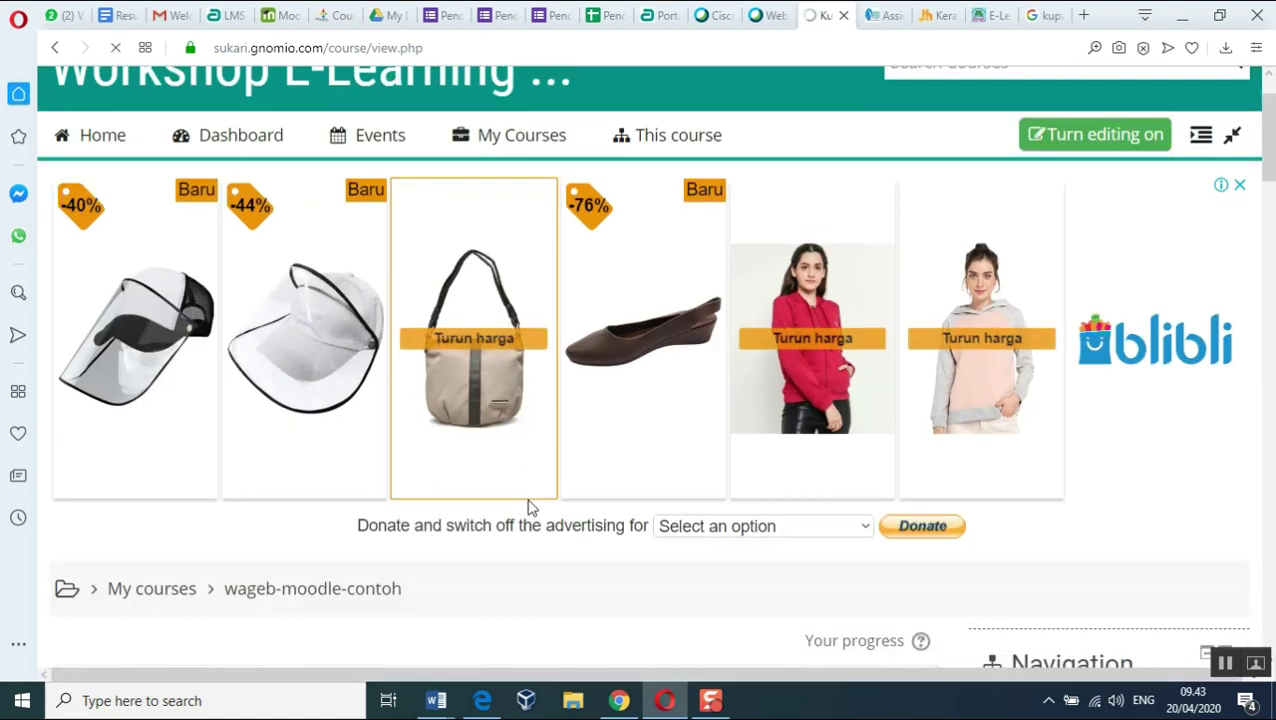
scroll(530, 508, down, 5)
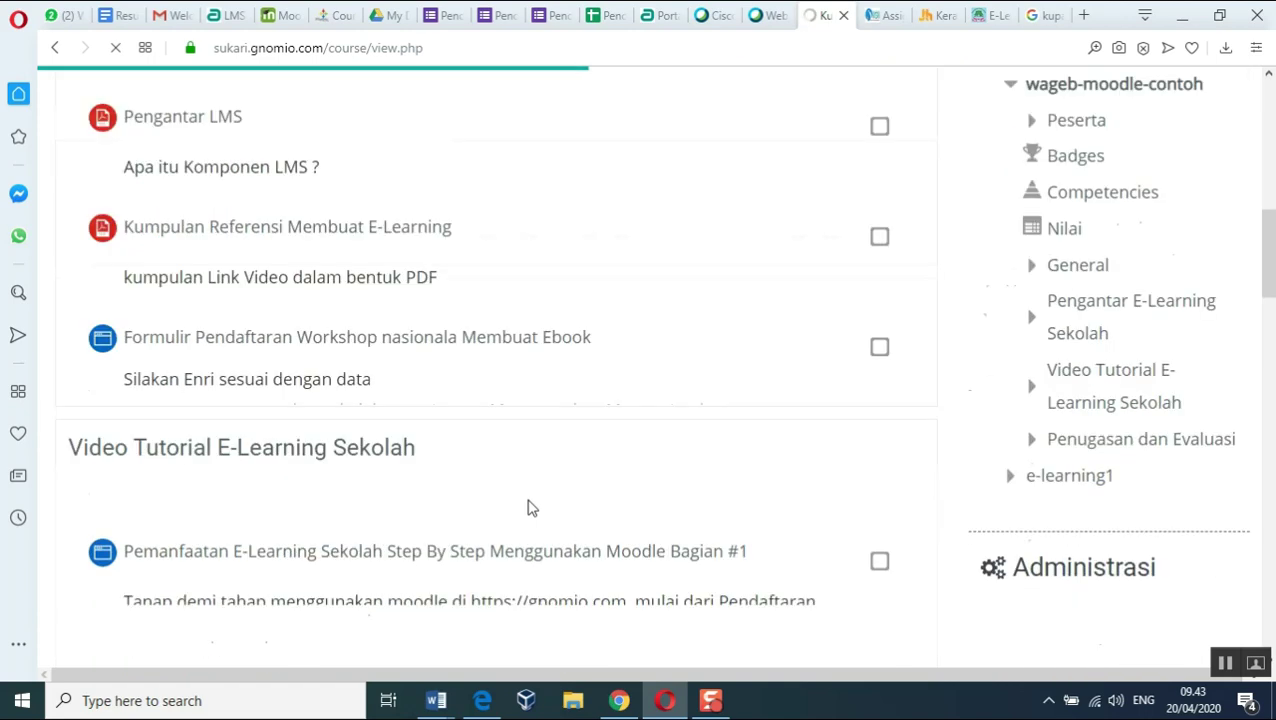
scroll(531, 508, down, 20)
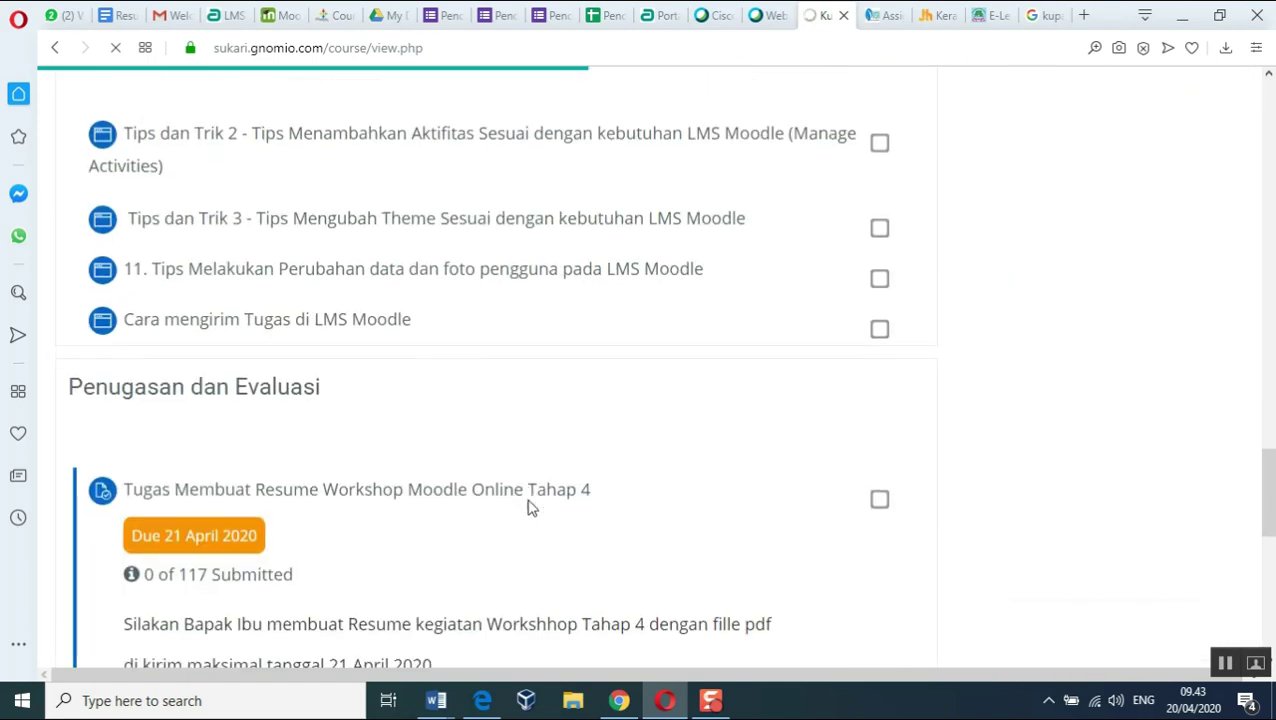
scroll(530, 508, up, 4)
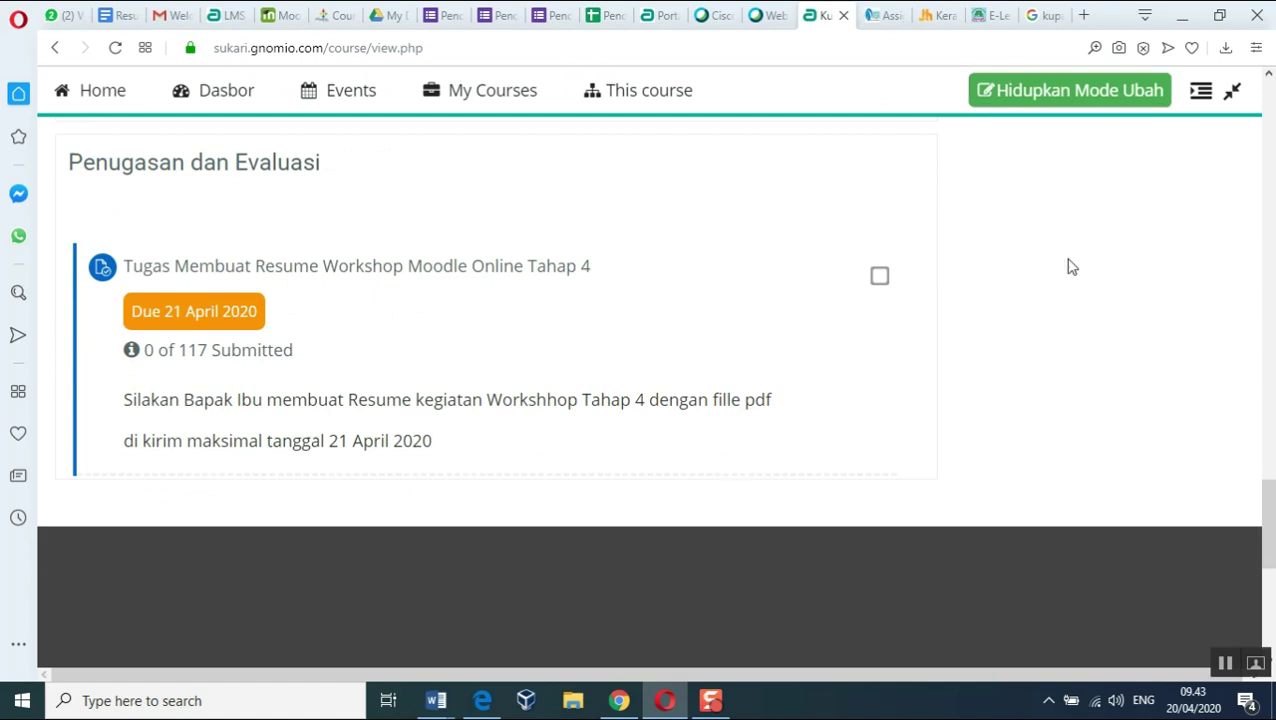
click(1076, 103)
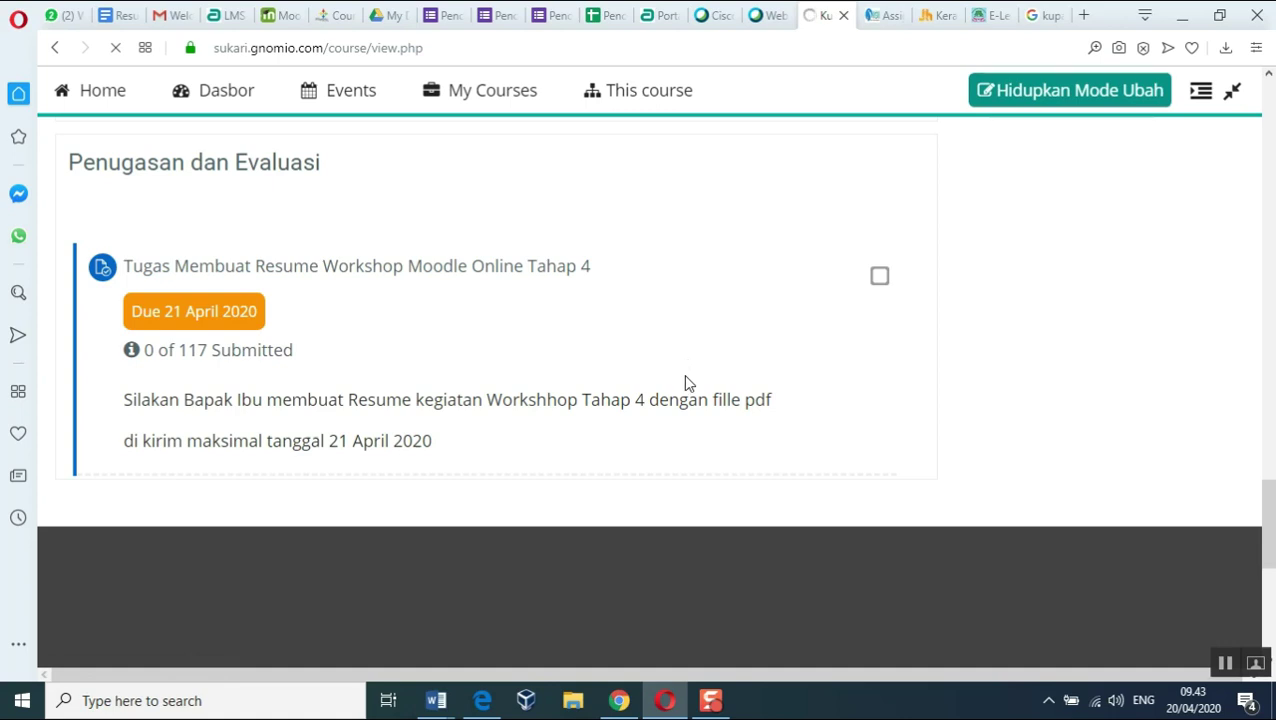
Add a new Kuis activity to the Penugasan dan Evaluasi section of the course.
scroll(638, 490, down, 10)
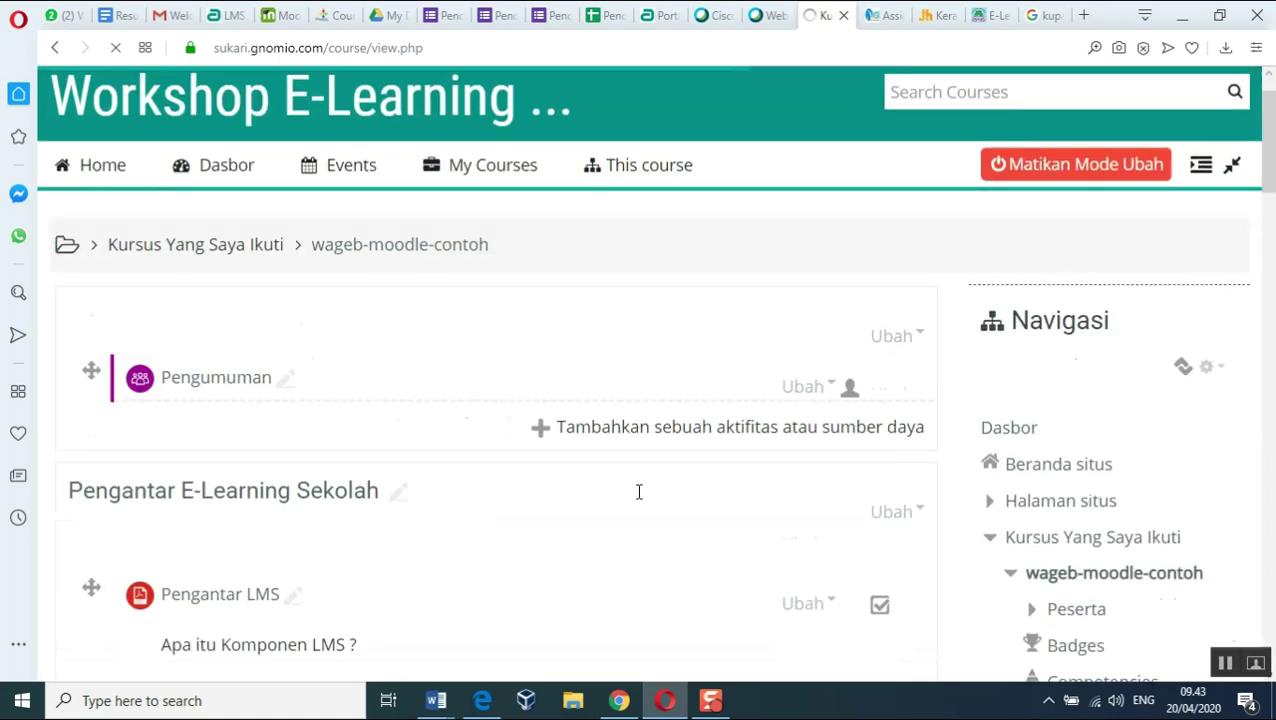
scroll(638, 490, down, 10)
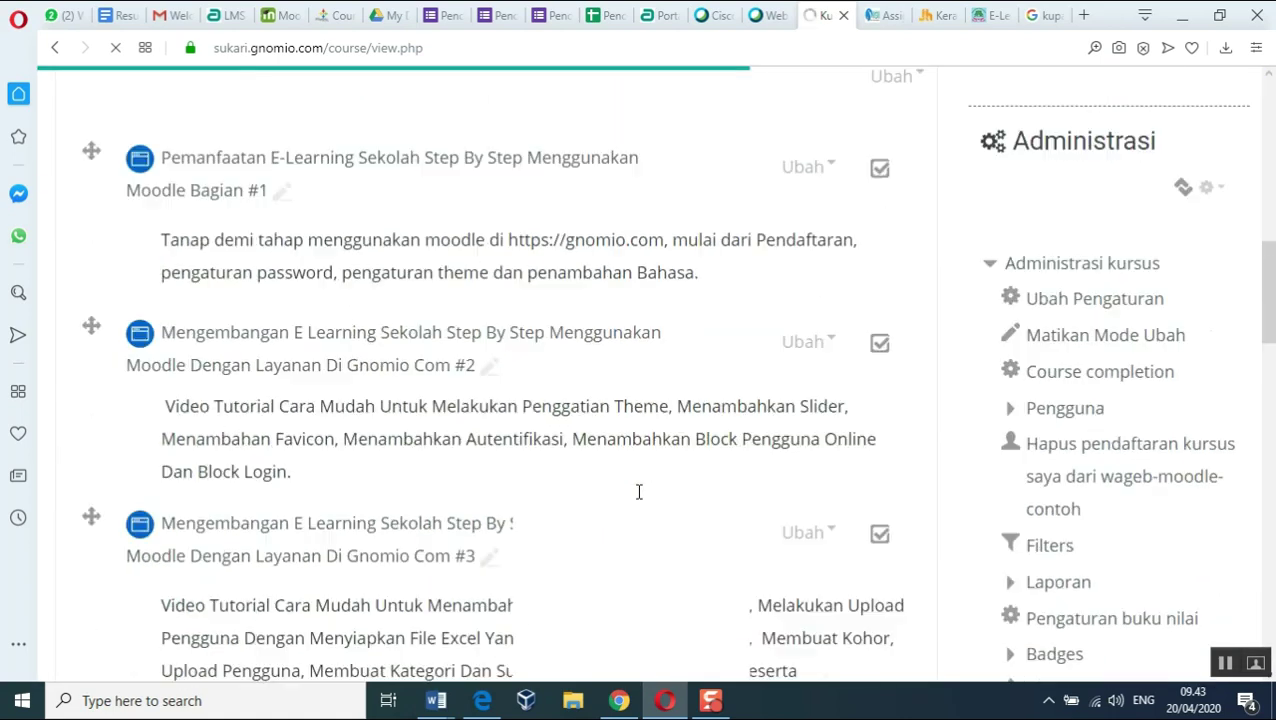
scroll(638, 490, down, 15)
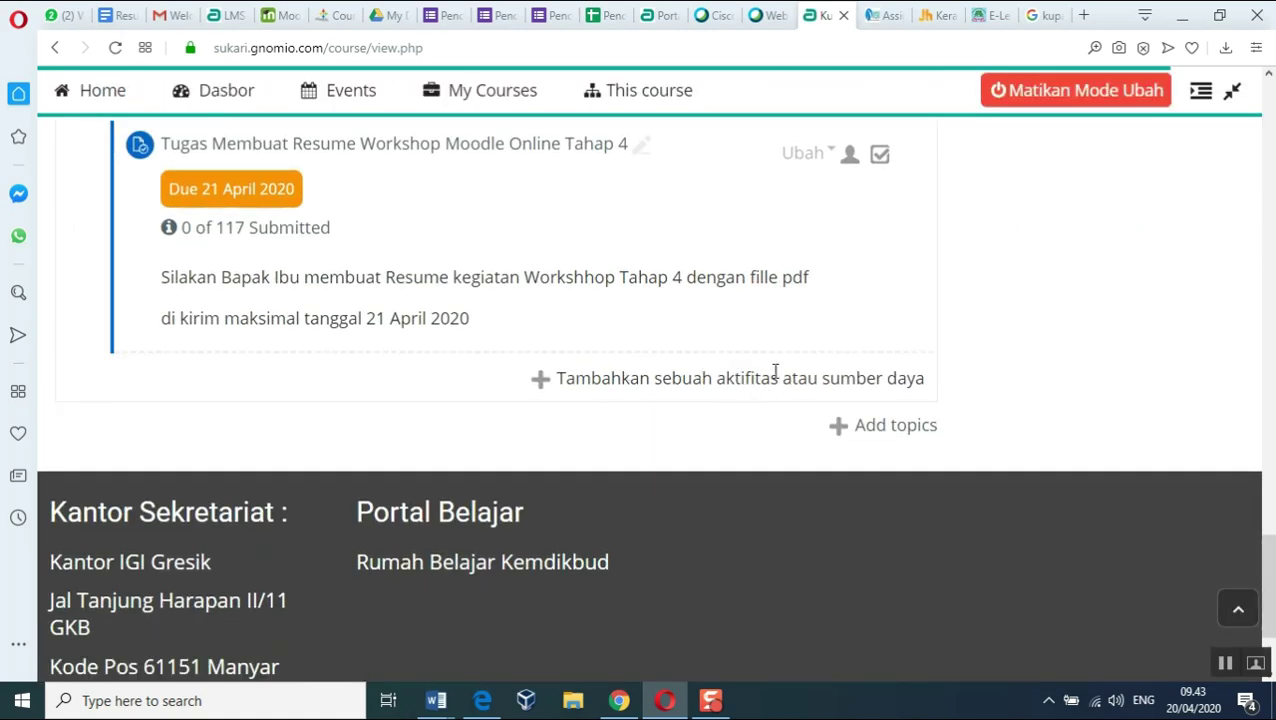
click(752, 388)
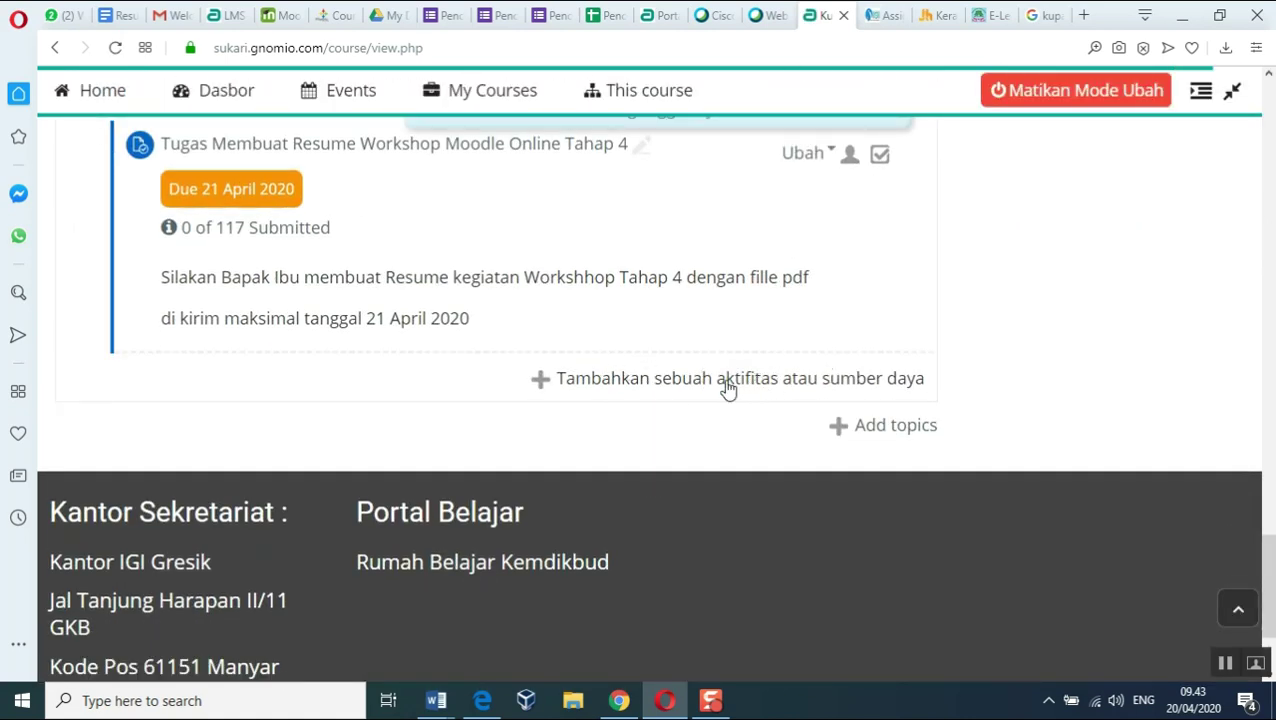
click(595, 385)
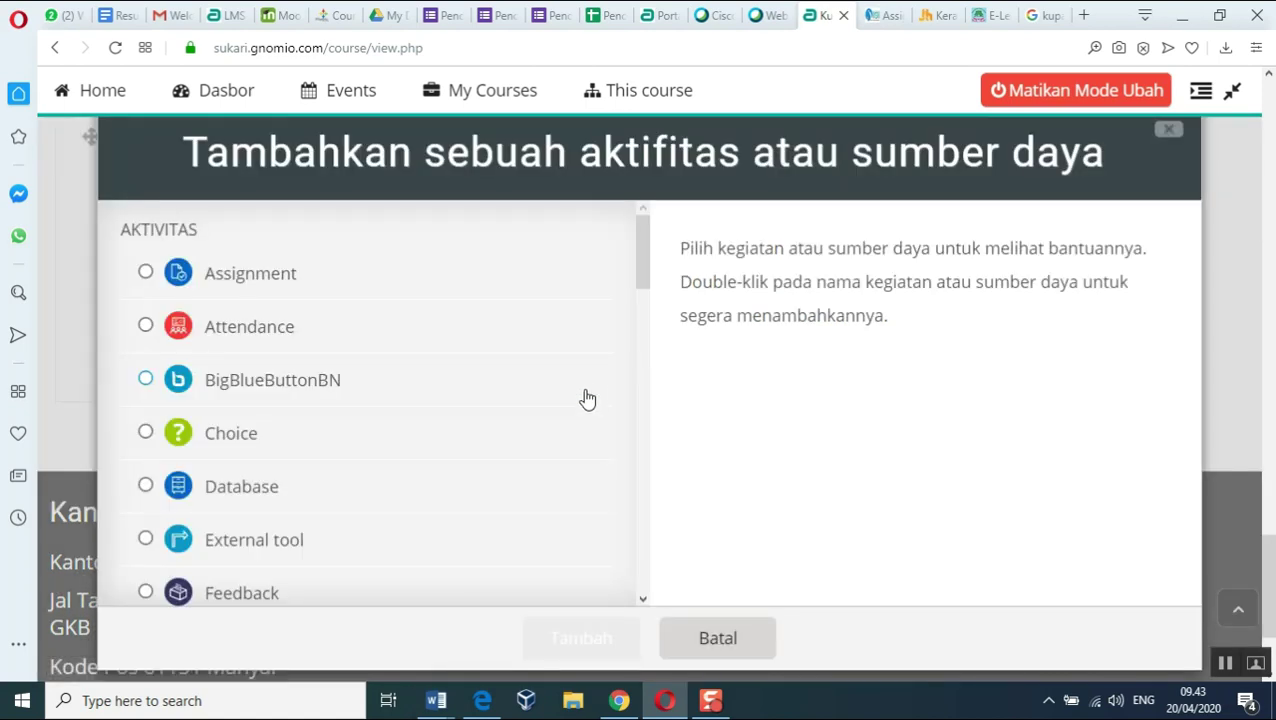
scroll(584, 400, down, 5)
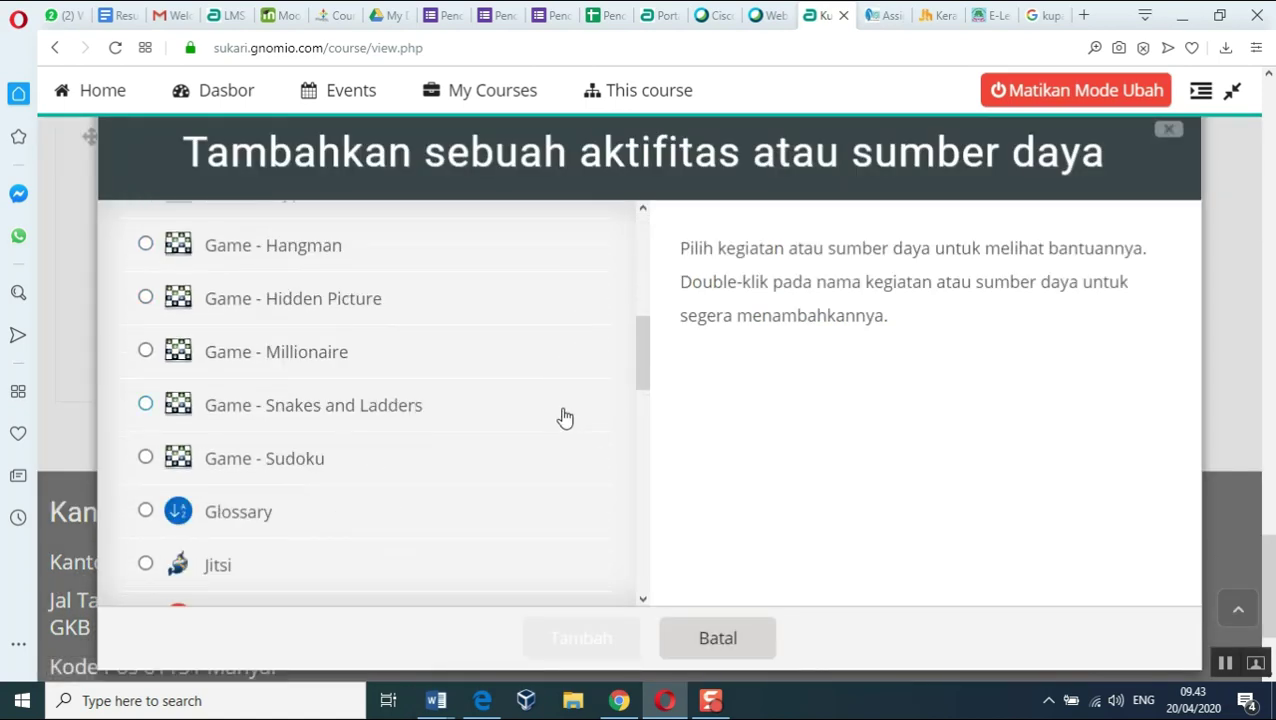
scroll(550, 422, down, 3)
click(209, 442)
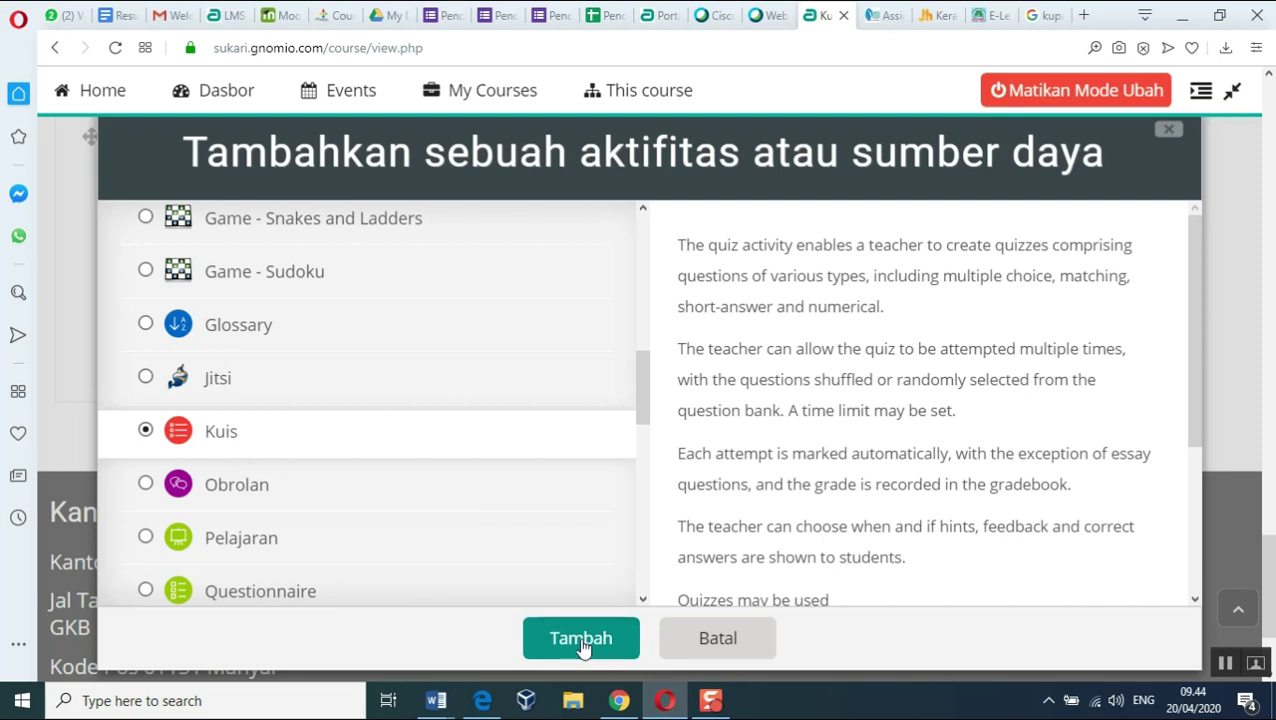
click(582, 642)
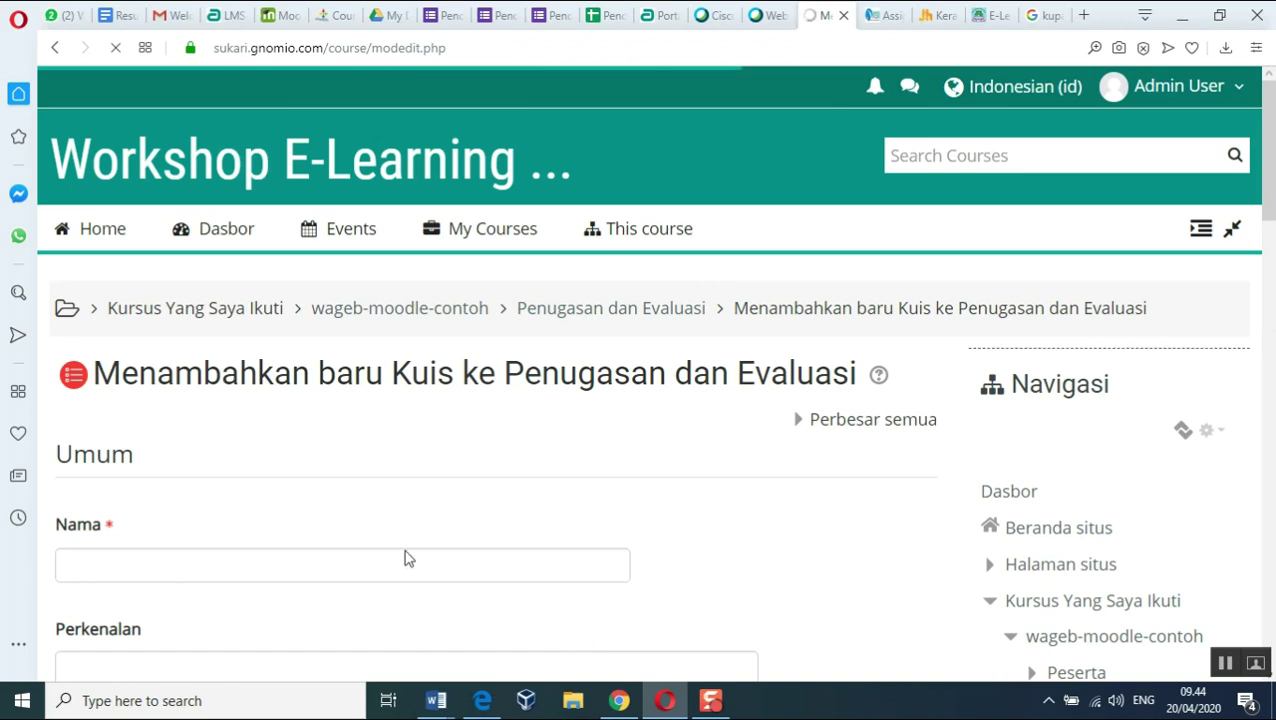
Name the new quiz "Penilaian Harian - PPKn".
scroll(406, 551, down, 2)
click(214, 378)
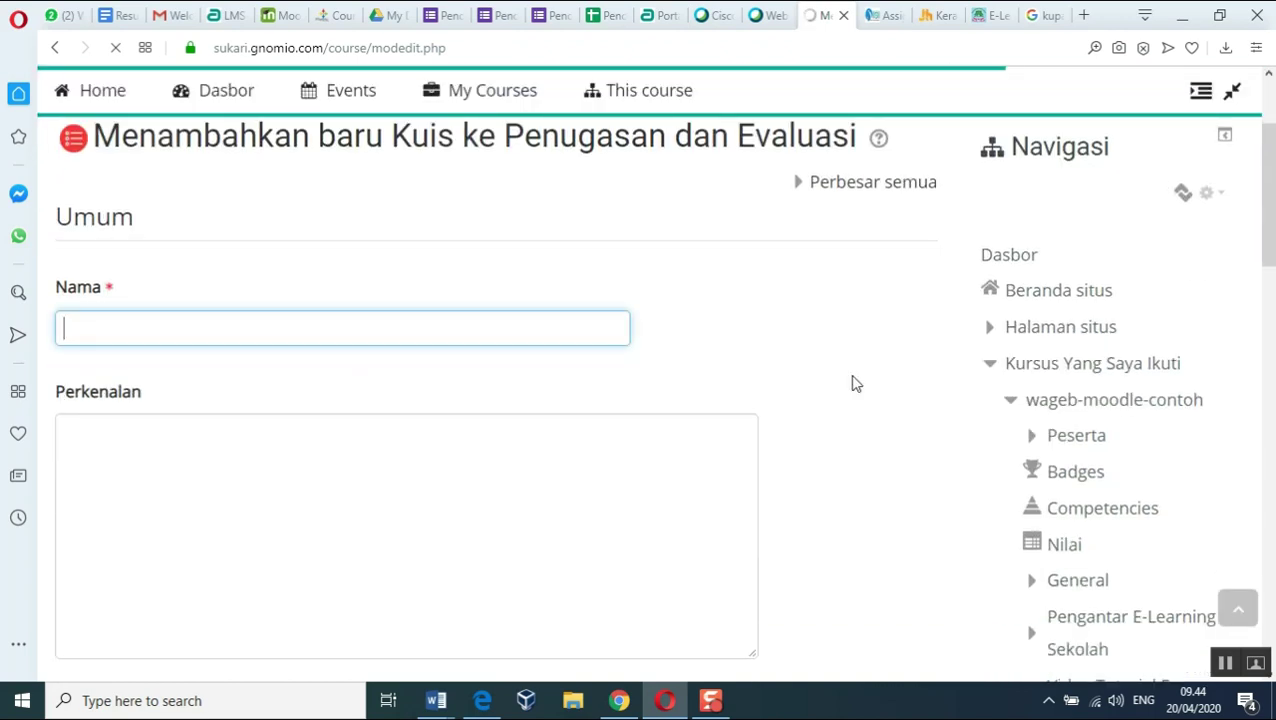
click(1258, 428)
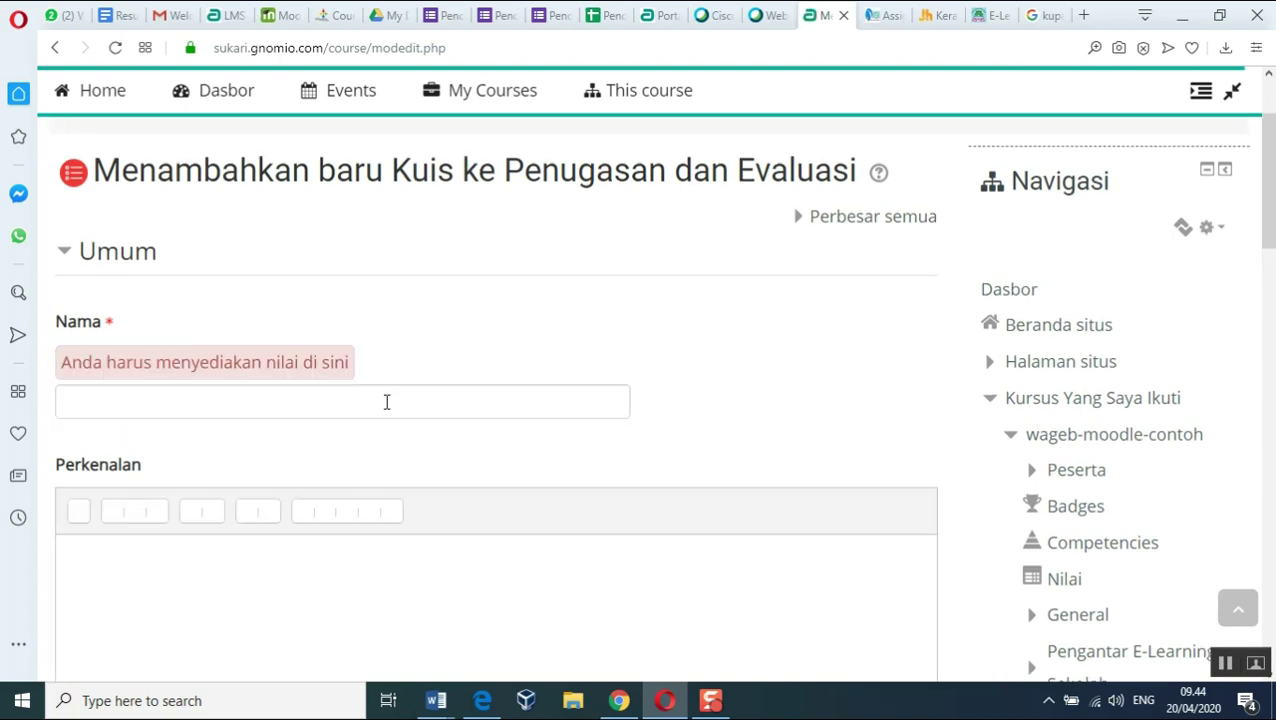
click(400, 400)
text(Penil)
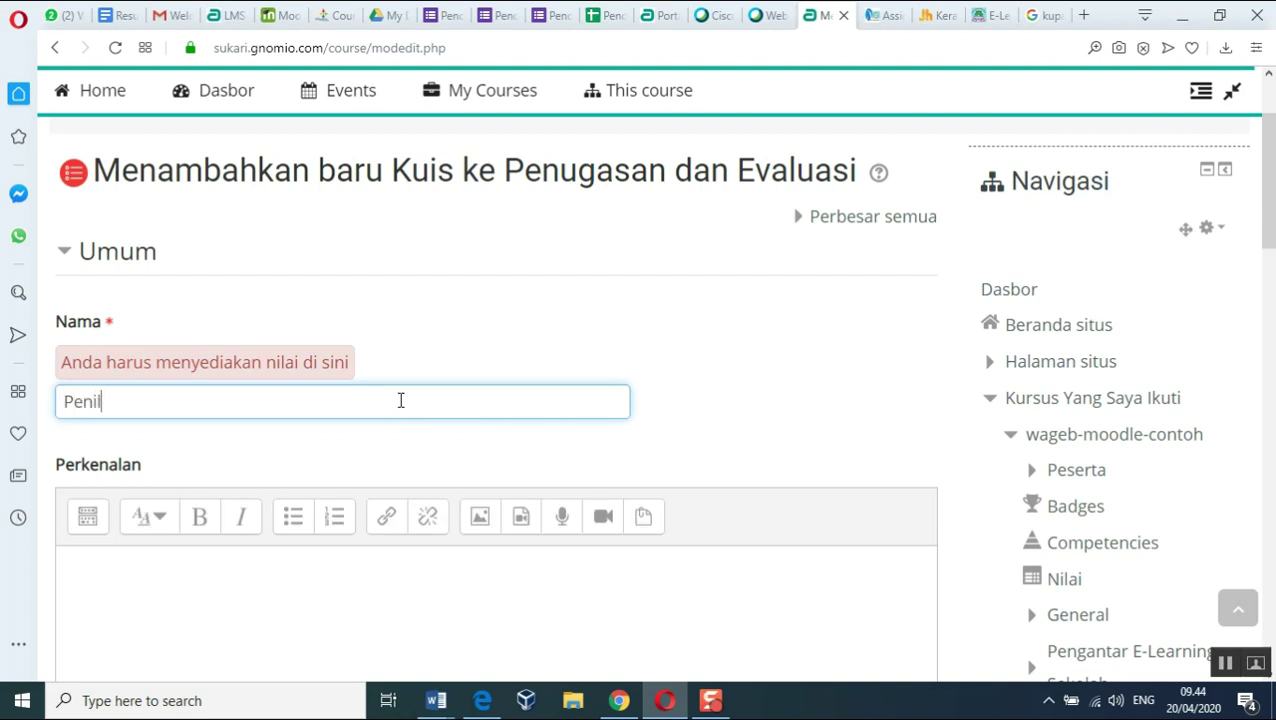
text(ian Harian)
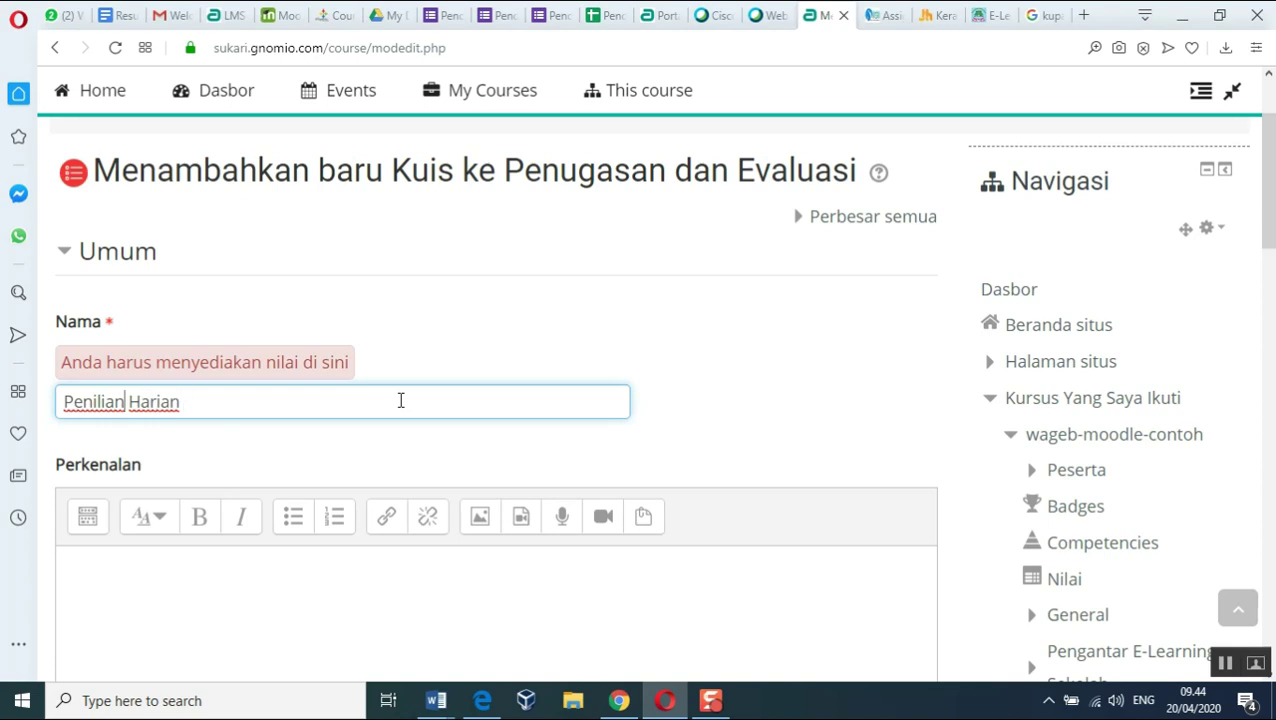
text(an)
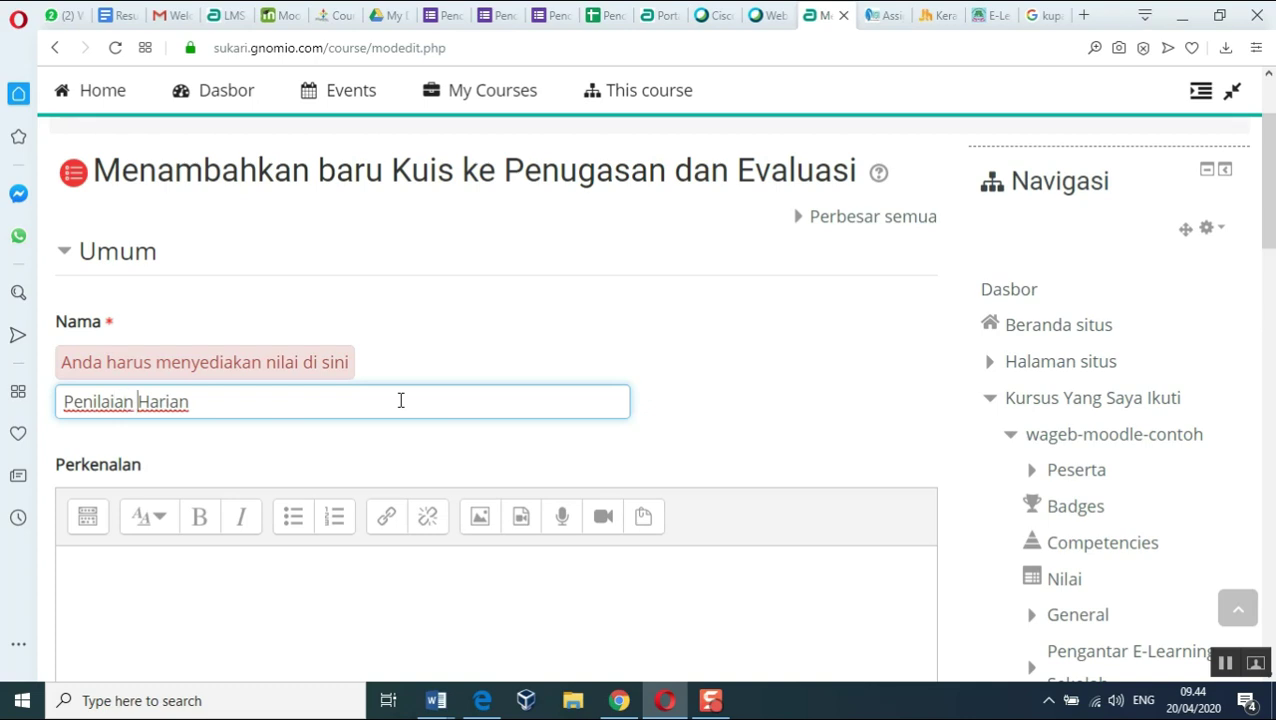
text( - PPKn)
Enter "Contoh Membuat Kuis Mapel PPKN" as the quiz introduction and enable showing the description on the course page.
click(355, 550)
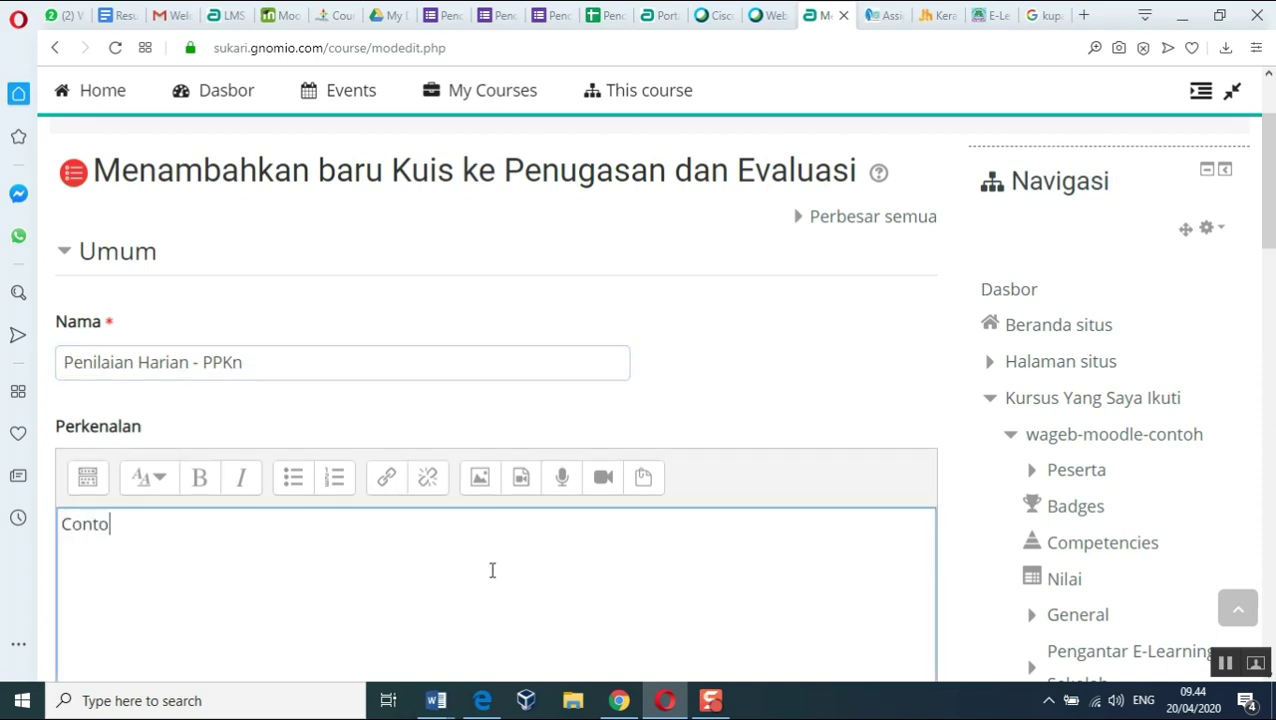
text(Contoh Membuat)
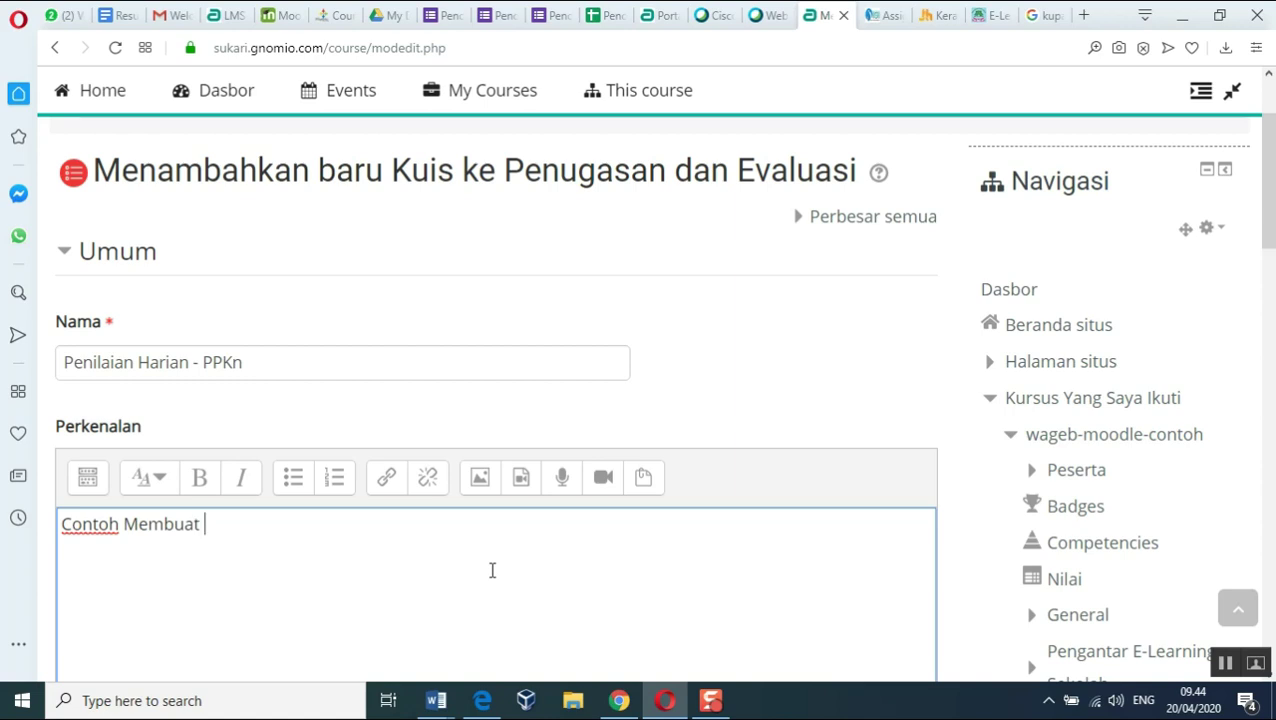
text( Kuis Mapel PPKN)
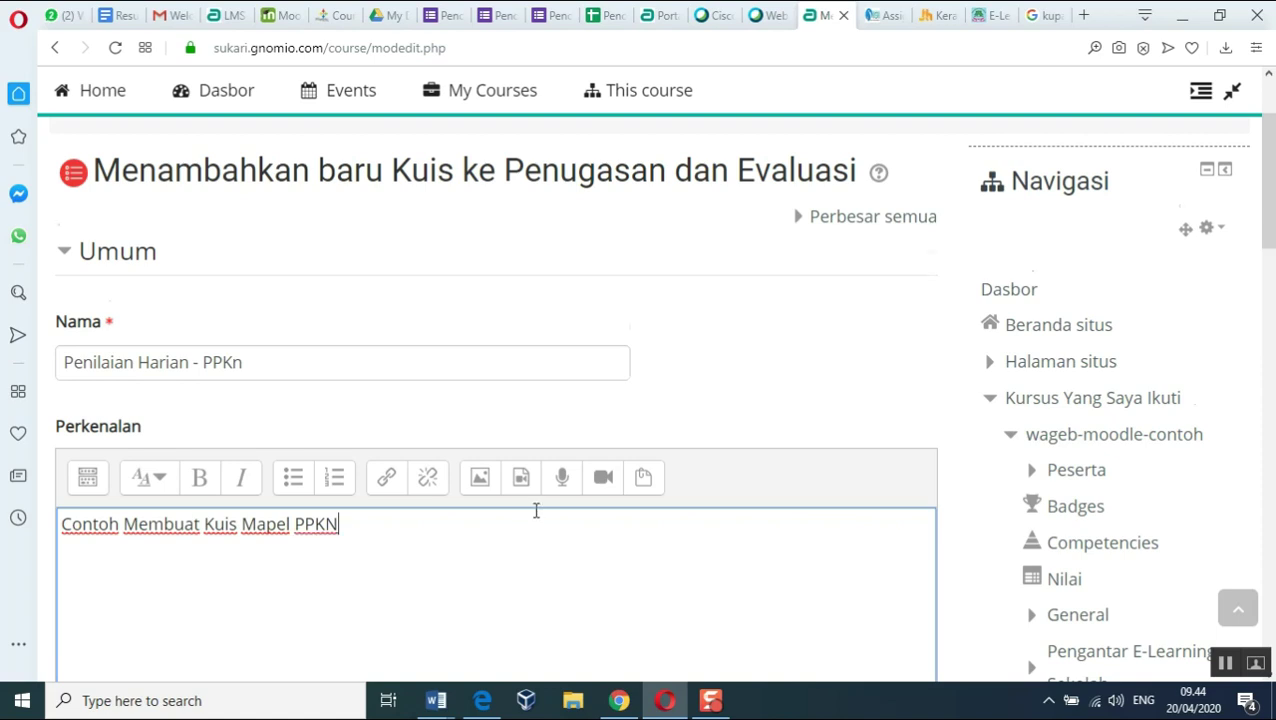
scroll(492, 560, down, 4)
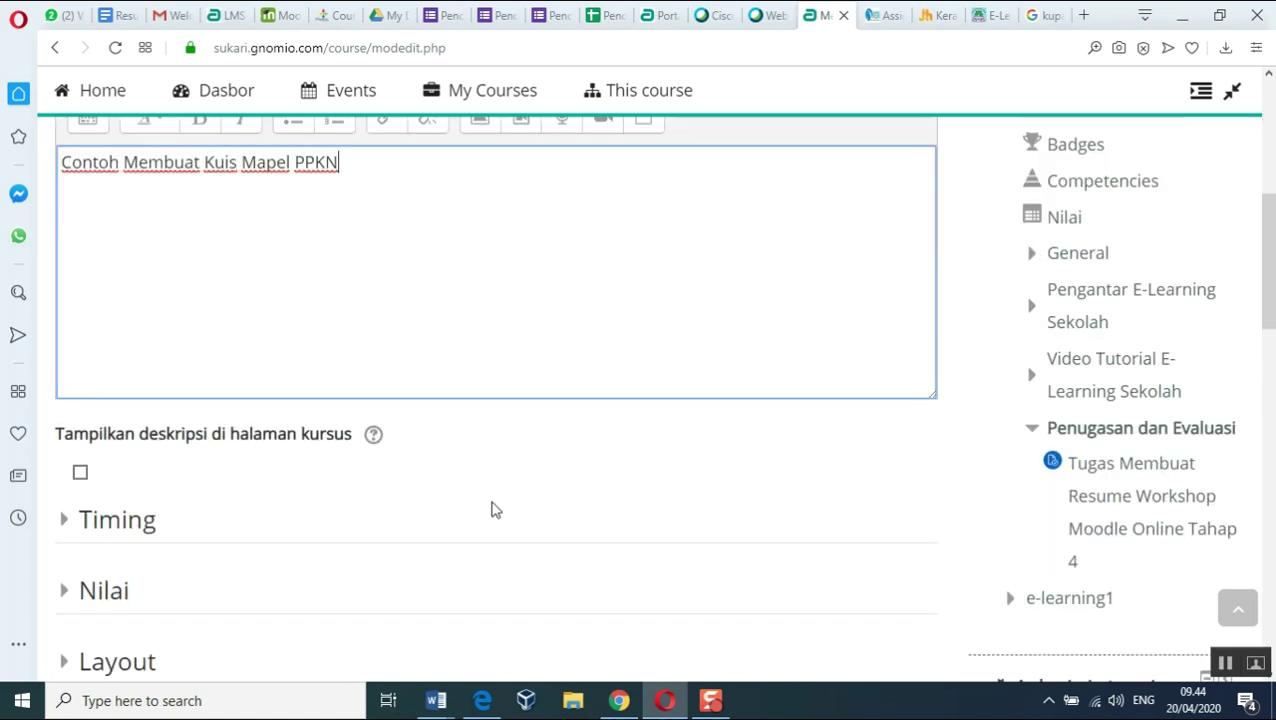
click(80, 462)
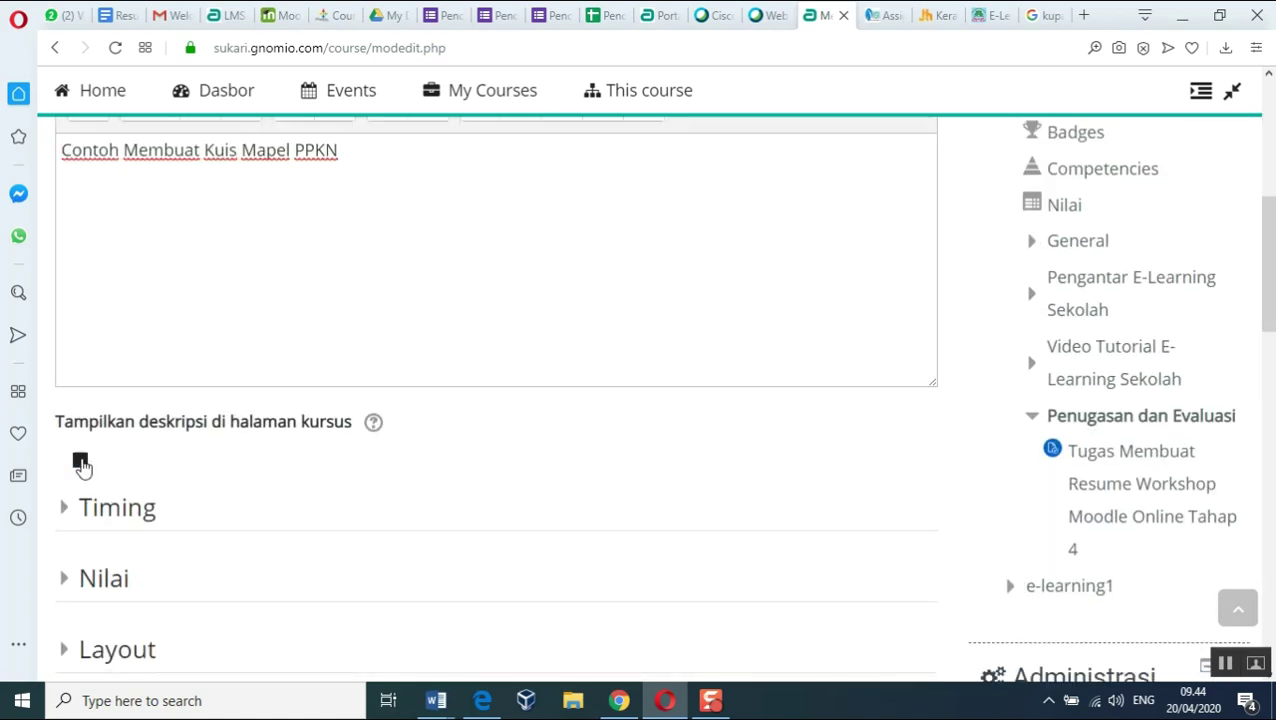
Enable the quiz time limit in the Timing settings and set it to 60 menit.
click(68, 516)
scroll(503, 545, down, 2)
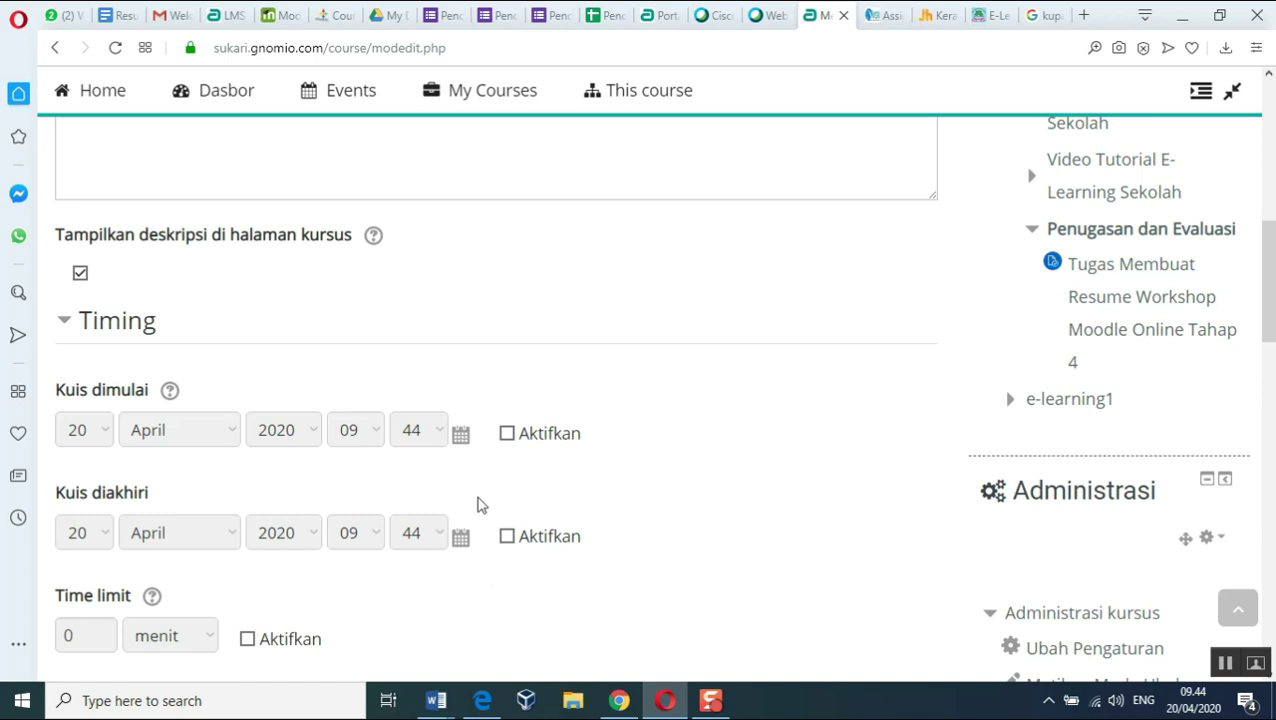
scroll(365, 495, down, 2)
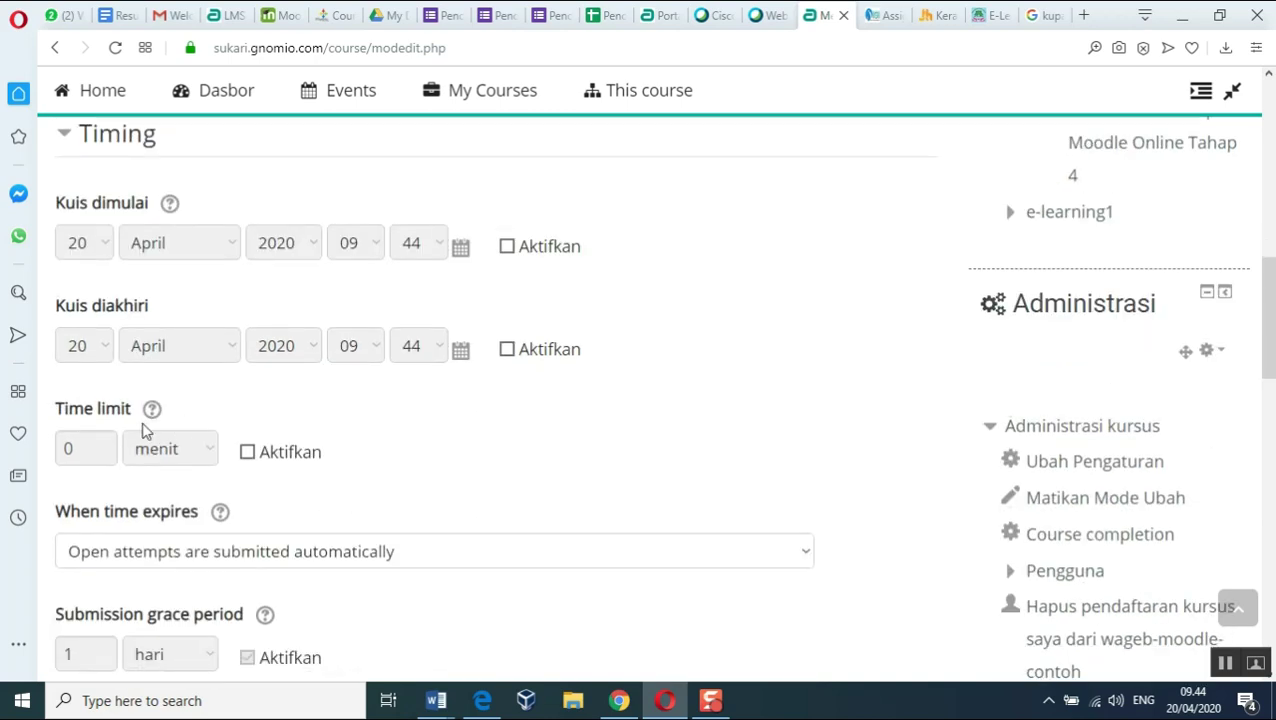
click(247, 455)
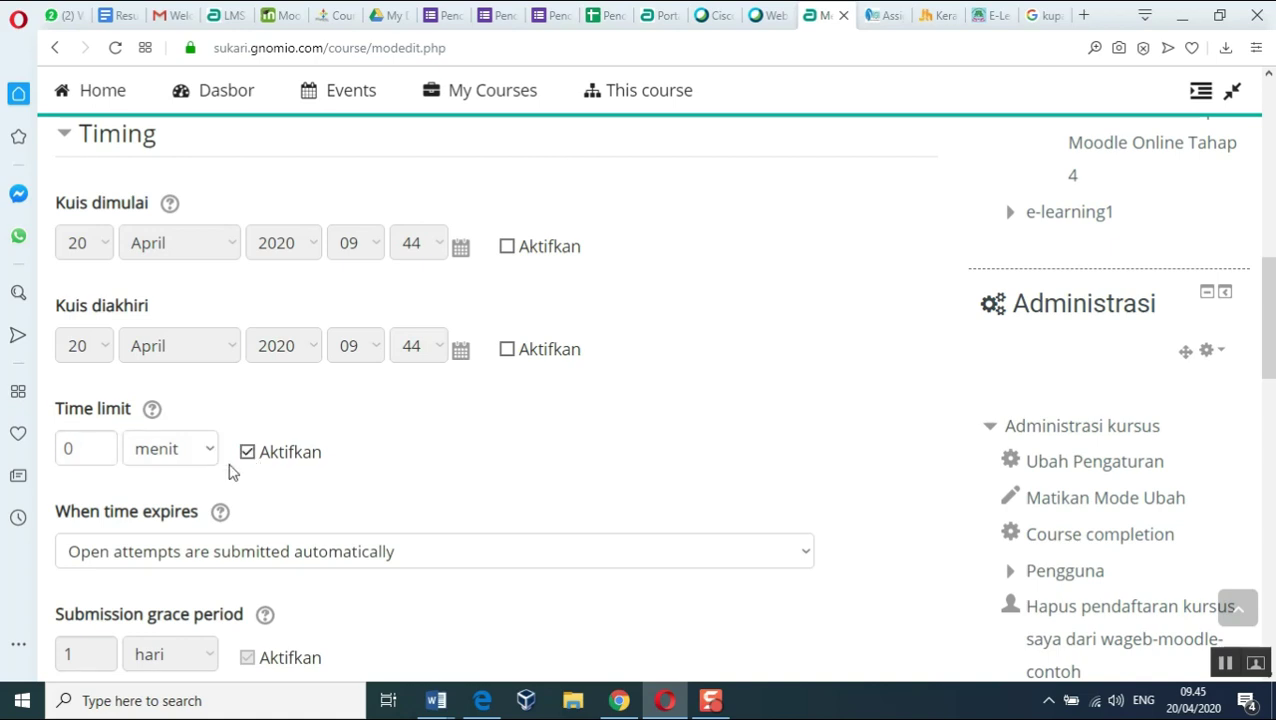
drag(75, 441, 59, 447)
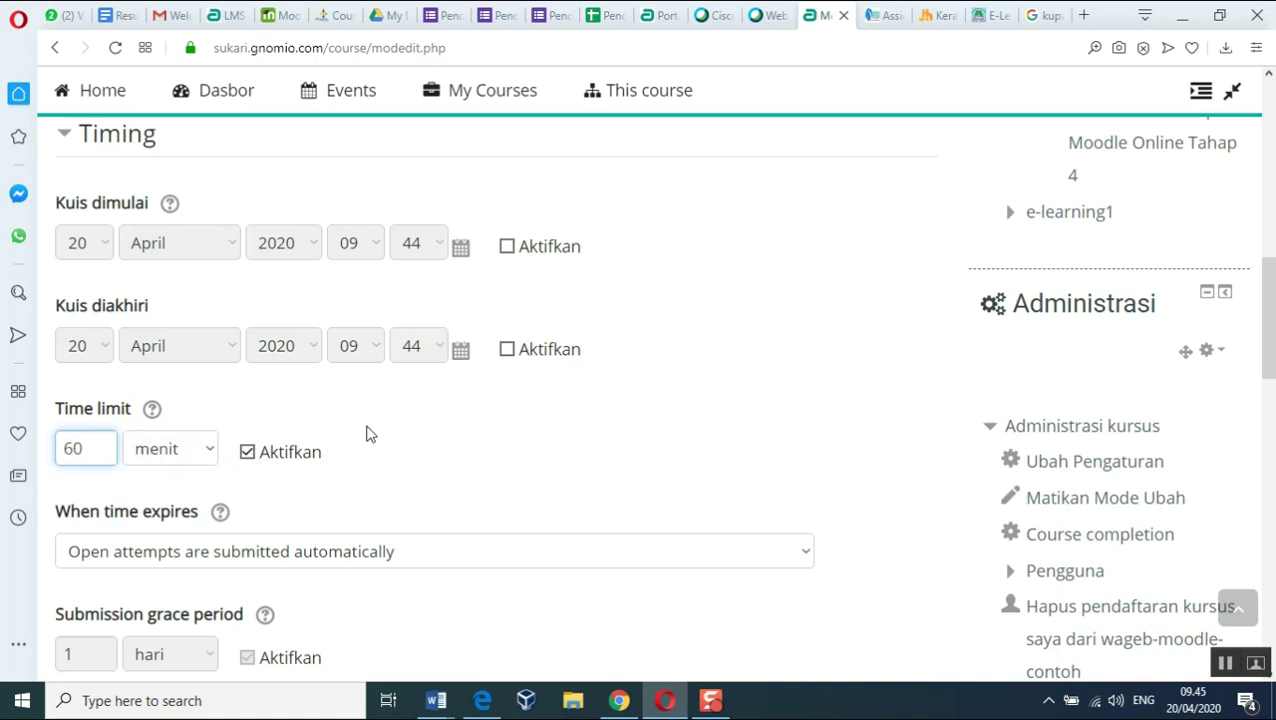
Limit the allowed answer attempts (Percobaan menjawab diperbolehkan) to 1 in the Nilai settings.
scroll(366, 433, down, 2)
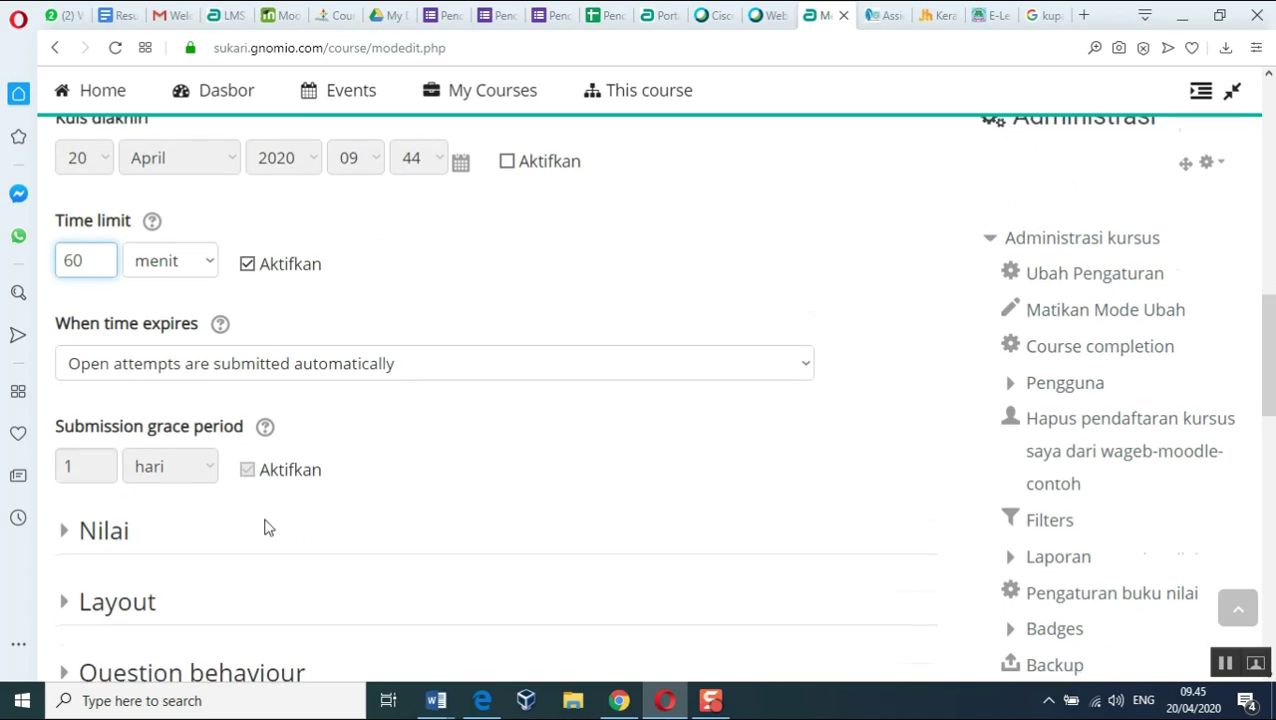
scroll(268, 527, down, 1)
click(74, 449)
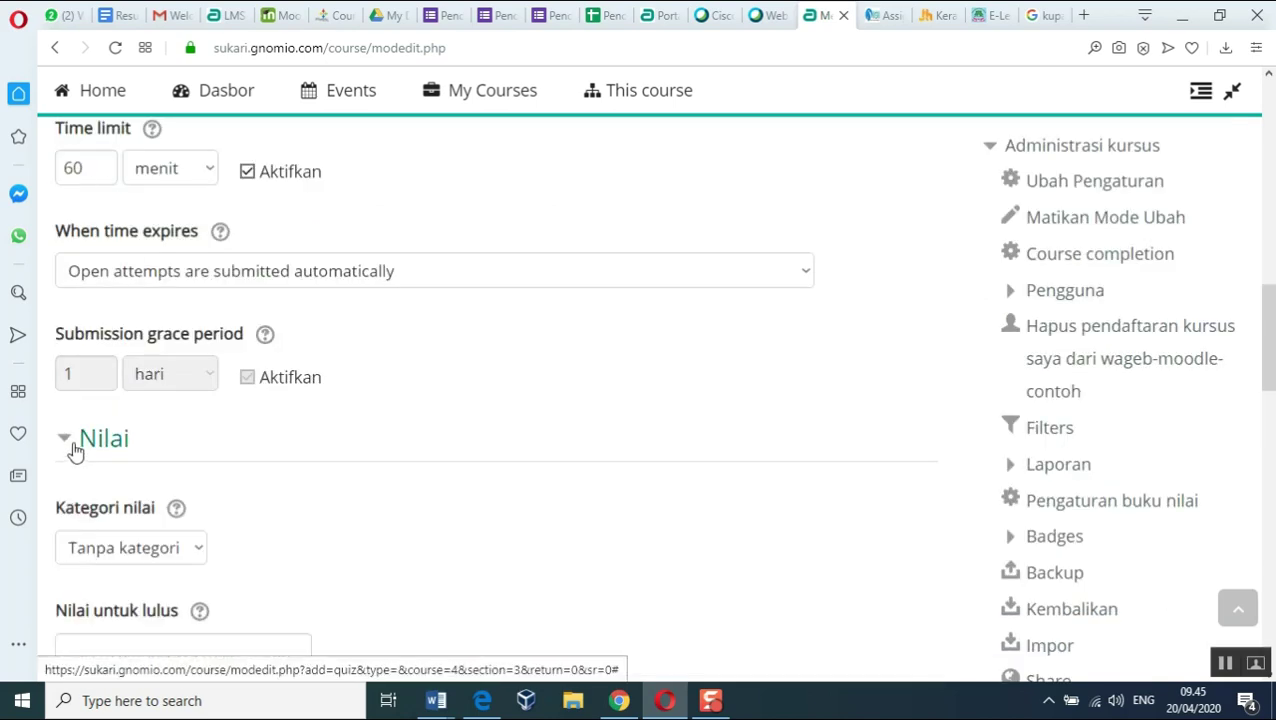
scroll(345, 528, down, 3)
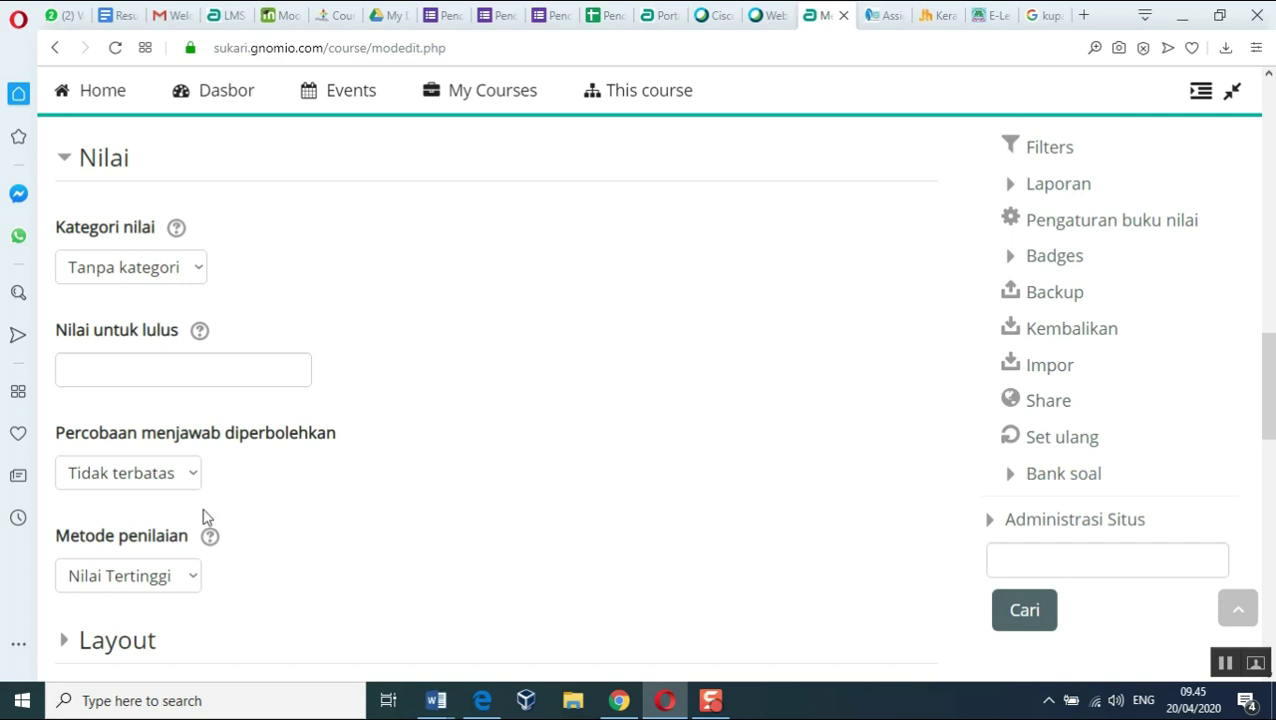
click(196, 480)
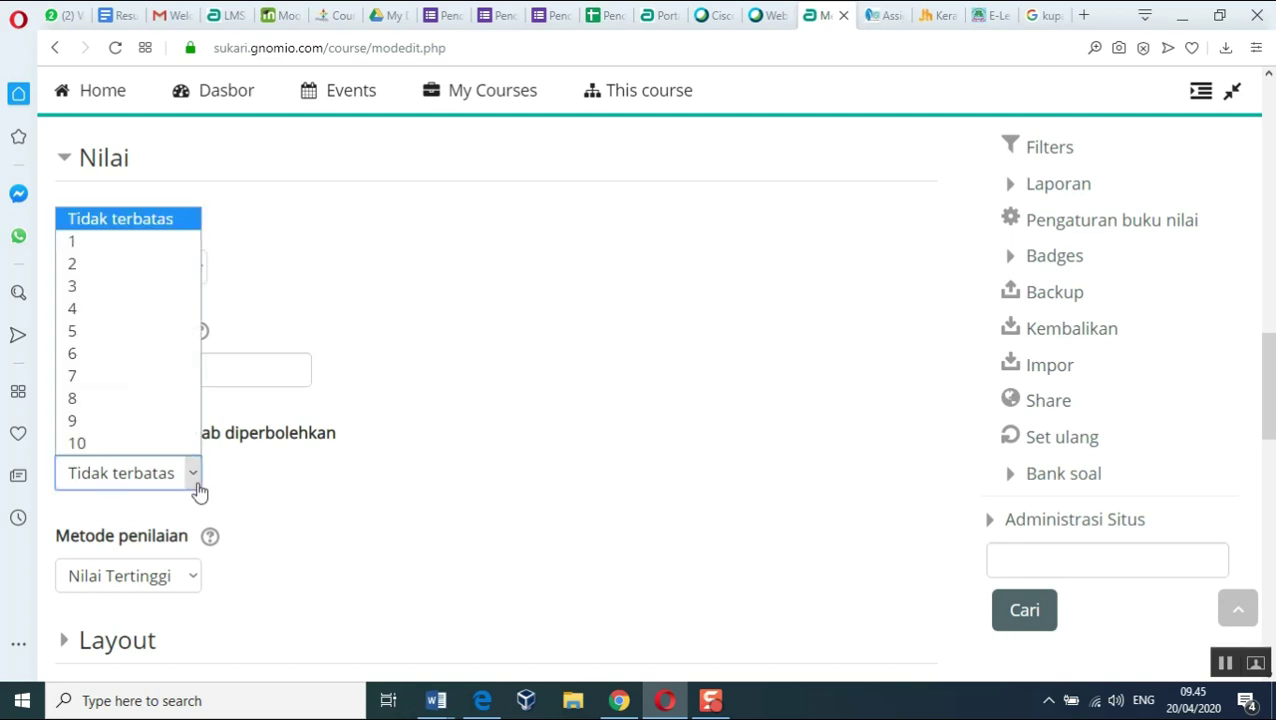
click(83, 250)
Expand and review the quiz's Layout and Question behaviour settings.
scroll(564, 527, down, 2)
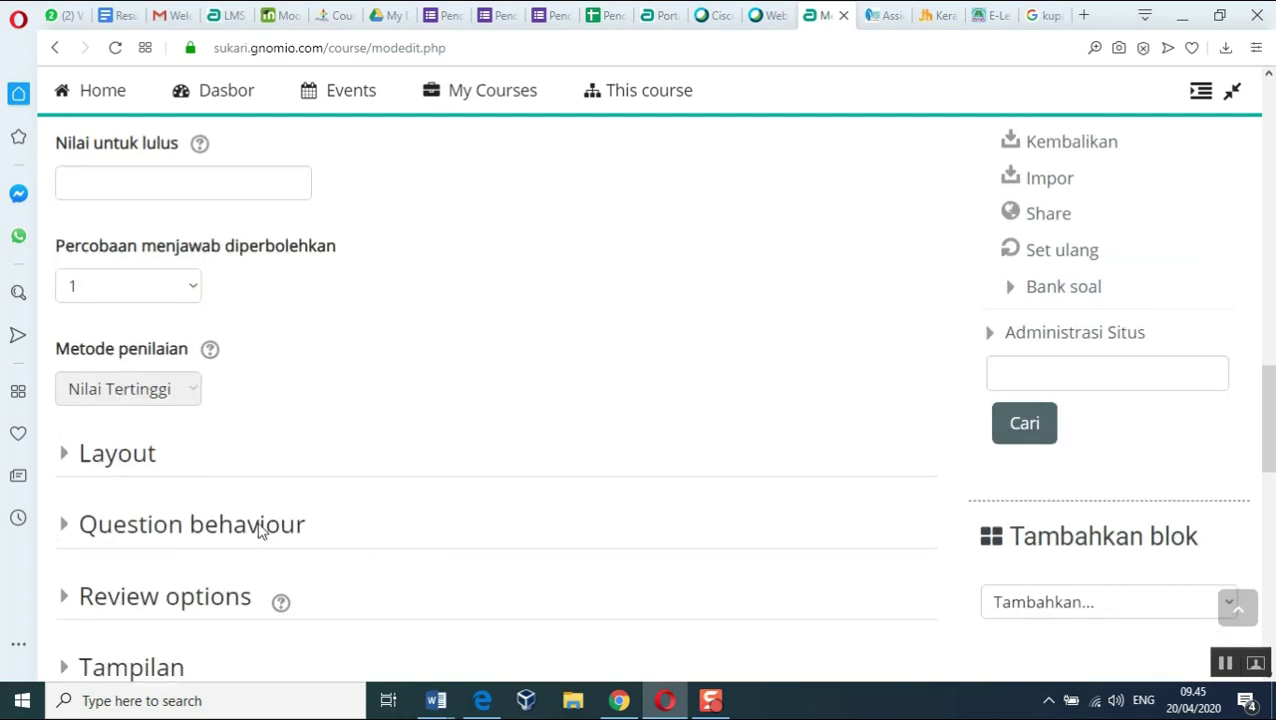
click(64, 455)
scroll(500, 470, down, 3)
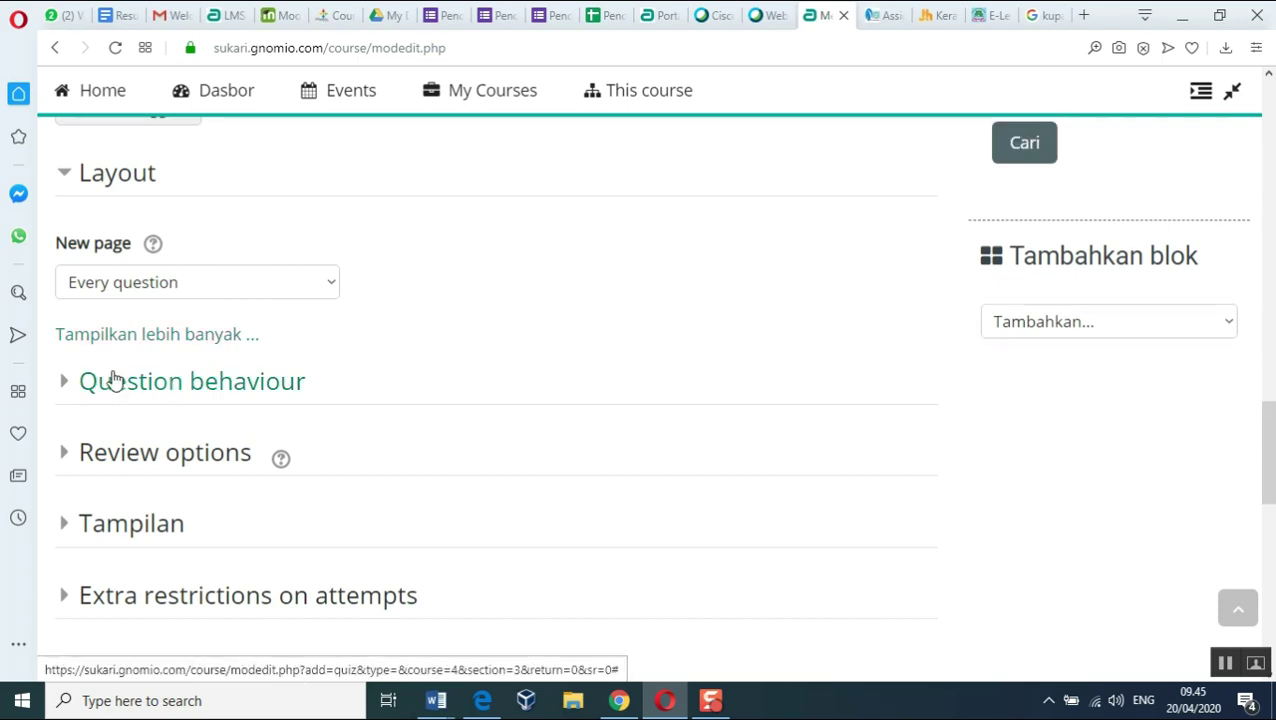
click(77, 390)
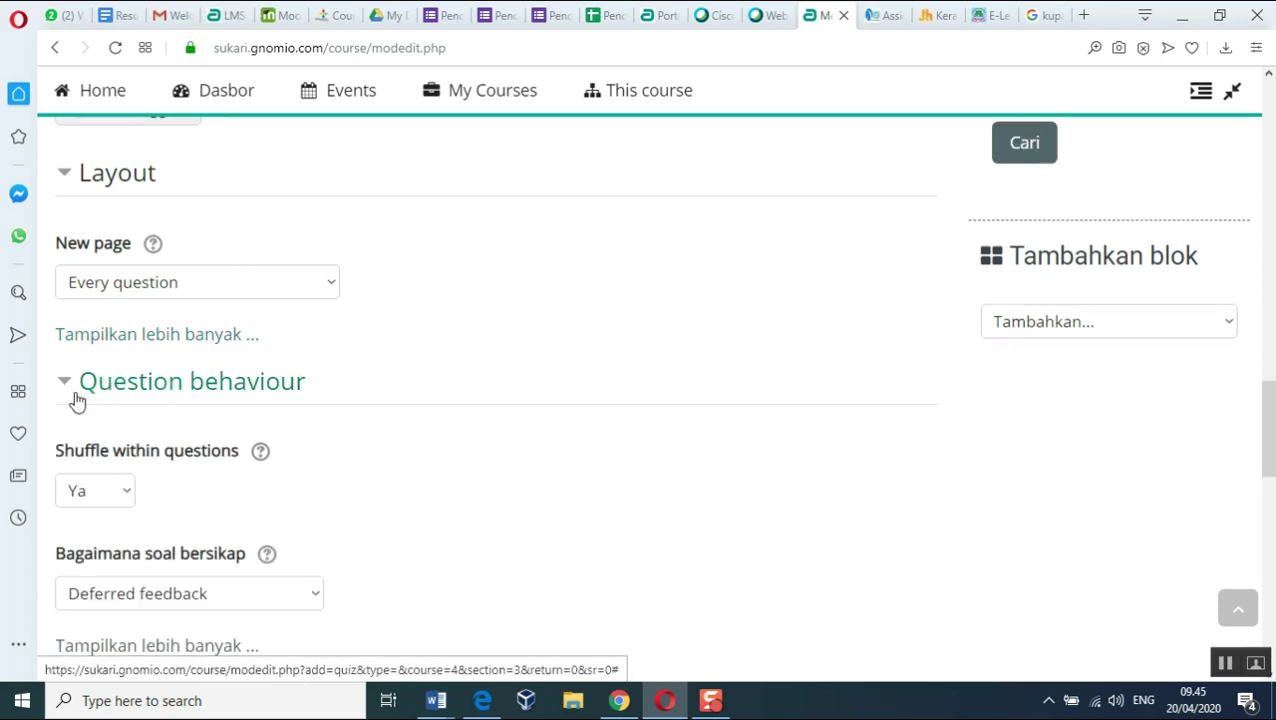
scroll(100, 470, down, 2)
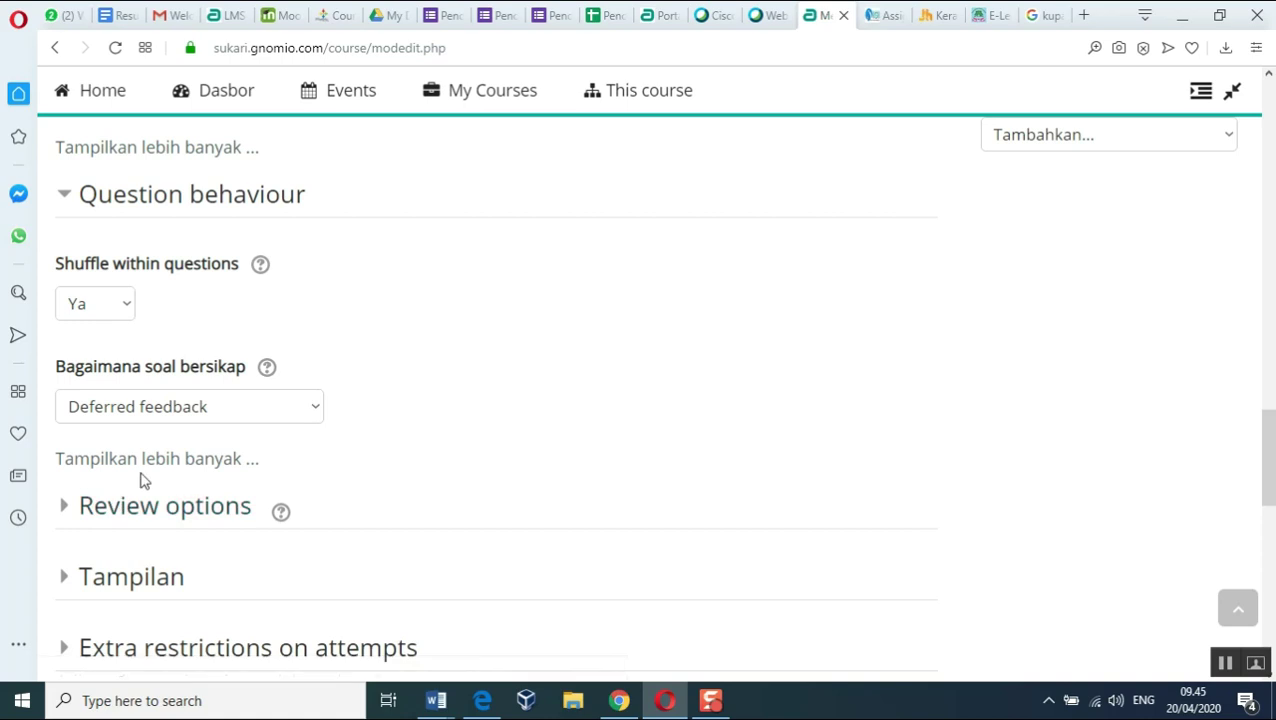
In Review options, disable The attempt both immediately after the attempt and later while the quiz is still open.
click(73, 518)
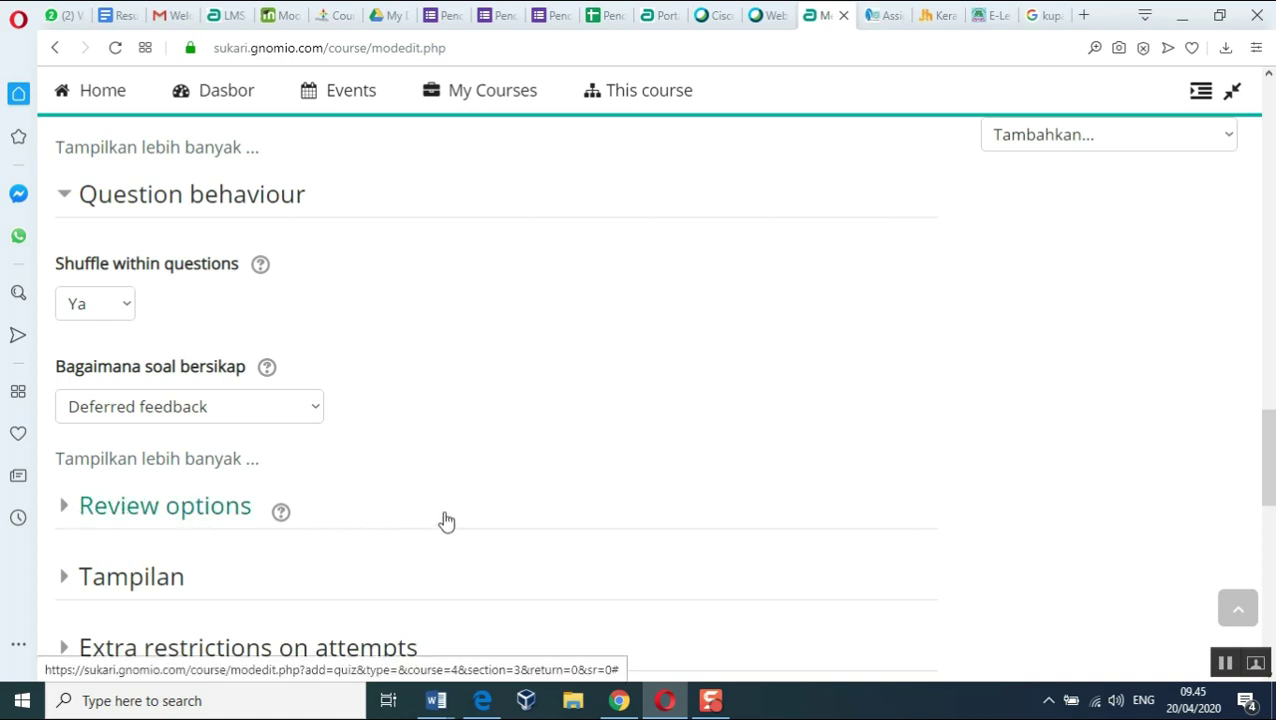
scroll(440, 510, down, 3)
click(306, 348)
click(521, 348)
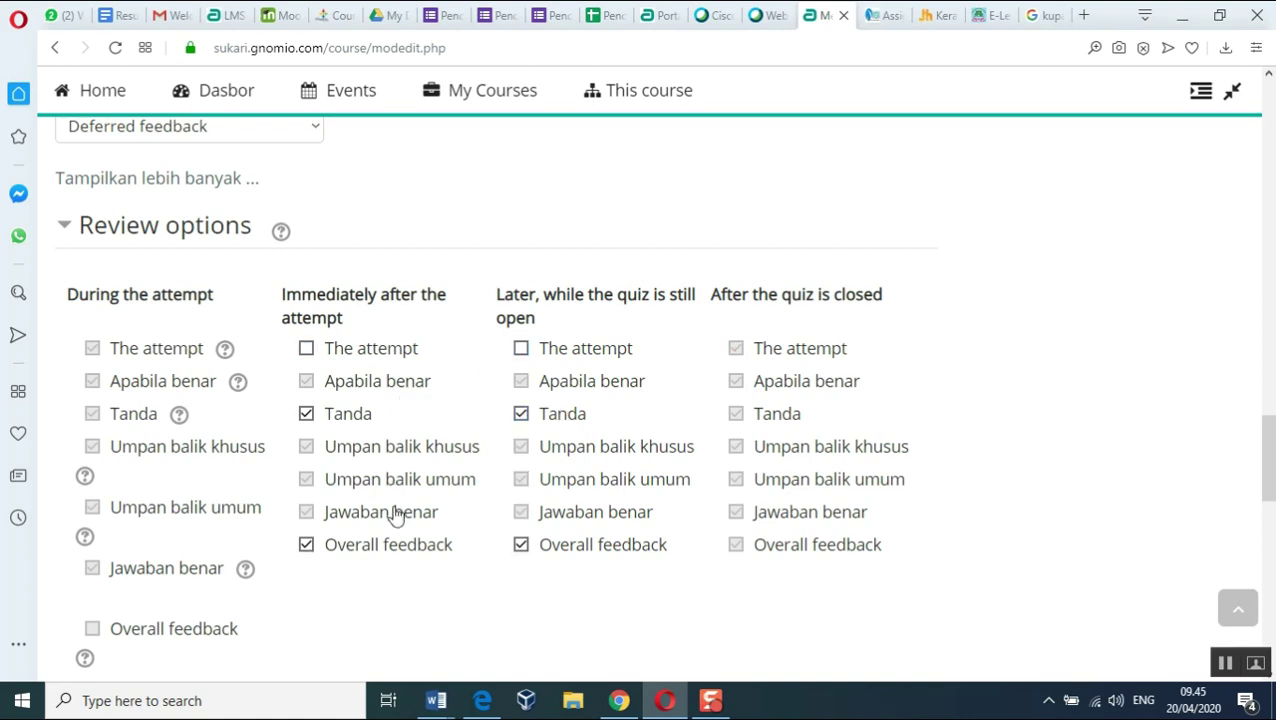
Look over the chosen quiz settings once more, then save the quiz and display it.
scroll(396, 530, down, 4)
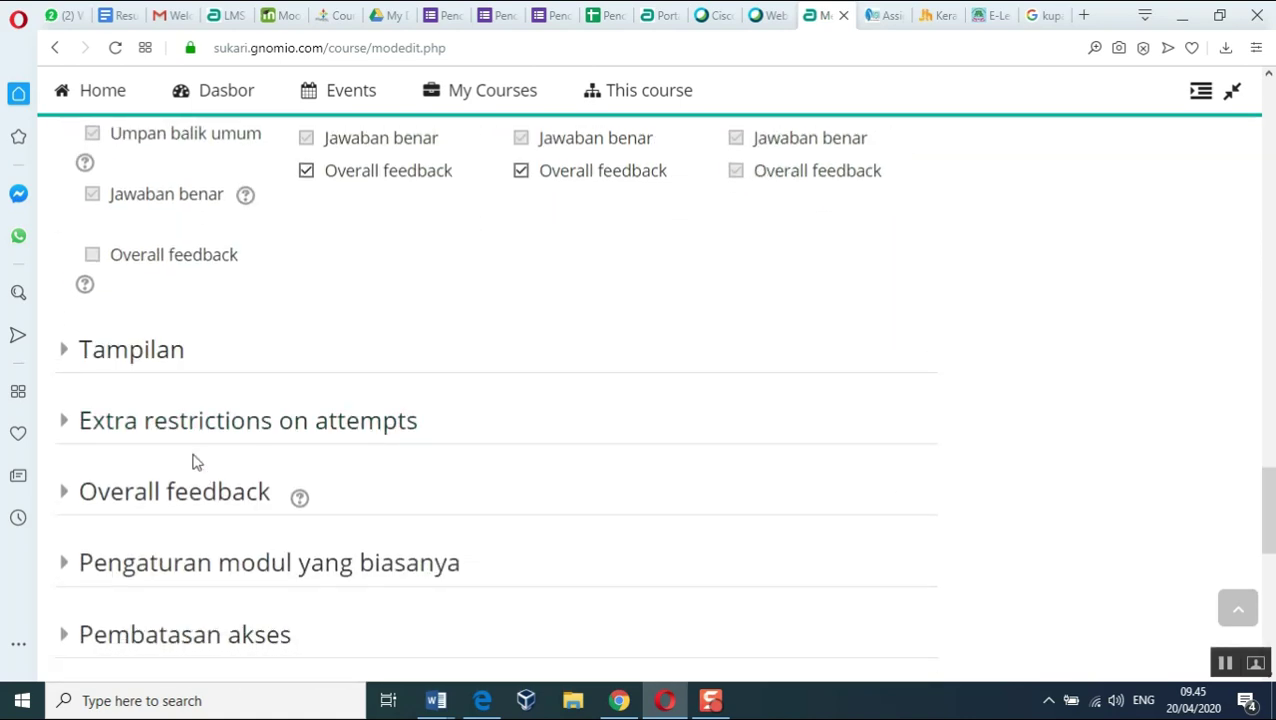
scroll(195, 457, up, 12)
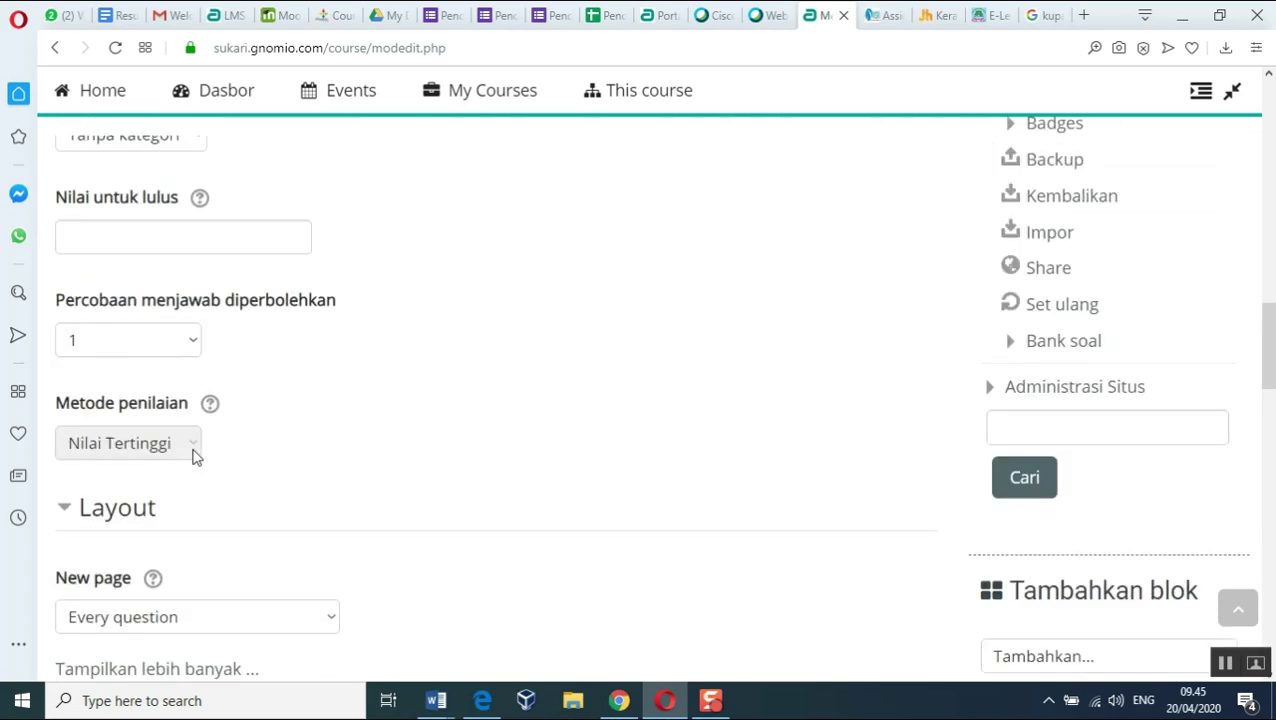
scroll(195, 457, up, 3)
scroll(197, 452, up, 3)
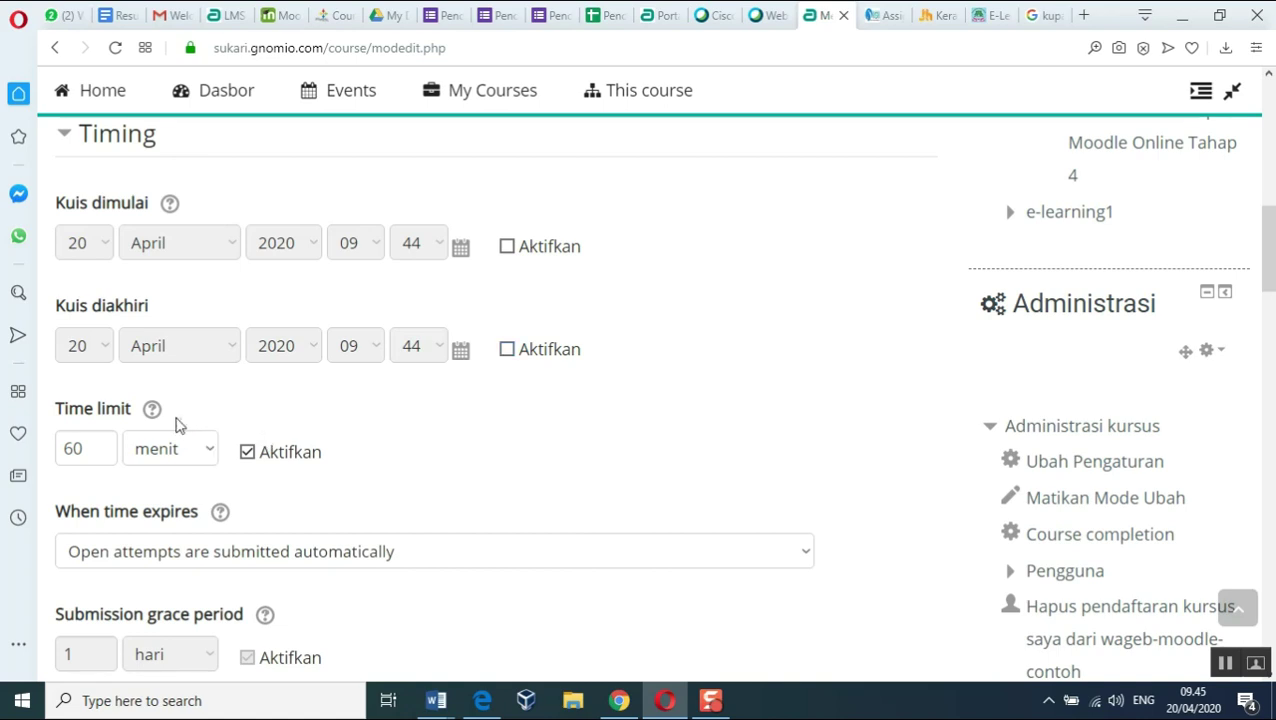
scroll(484, 490, down, 15)
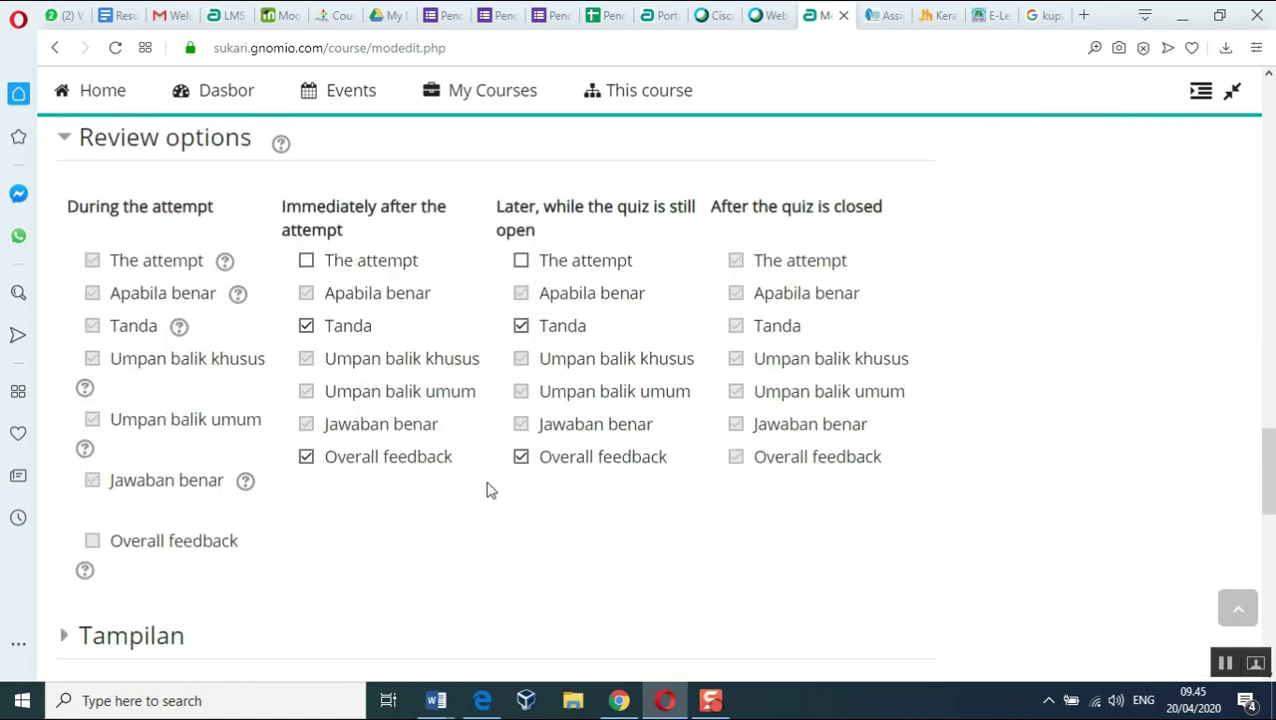
scroll(487, 490, down, 10)
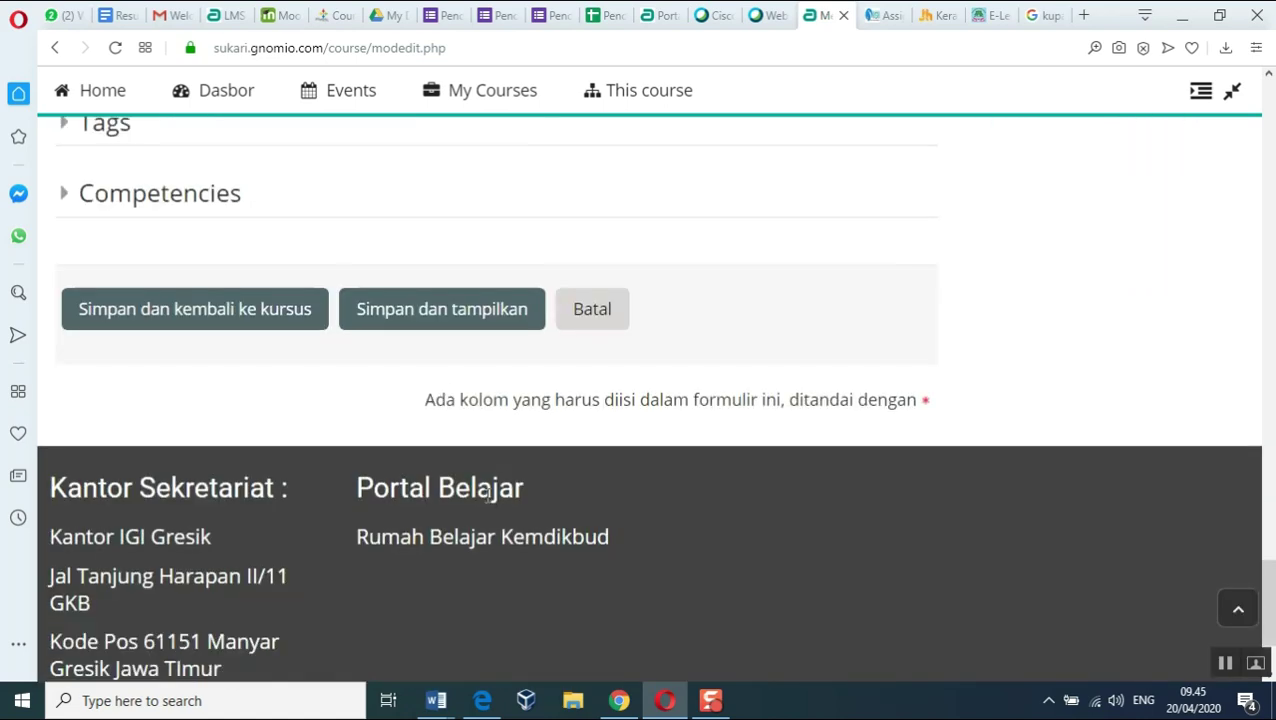
click(440, 322)
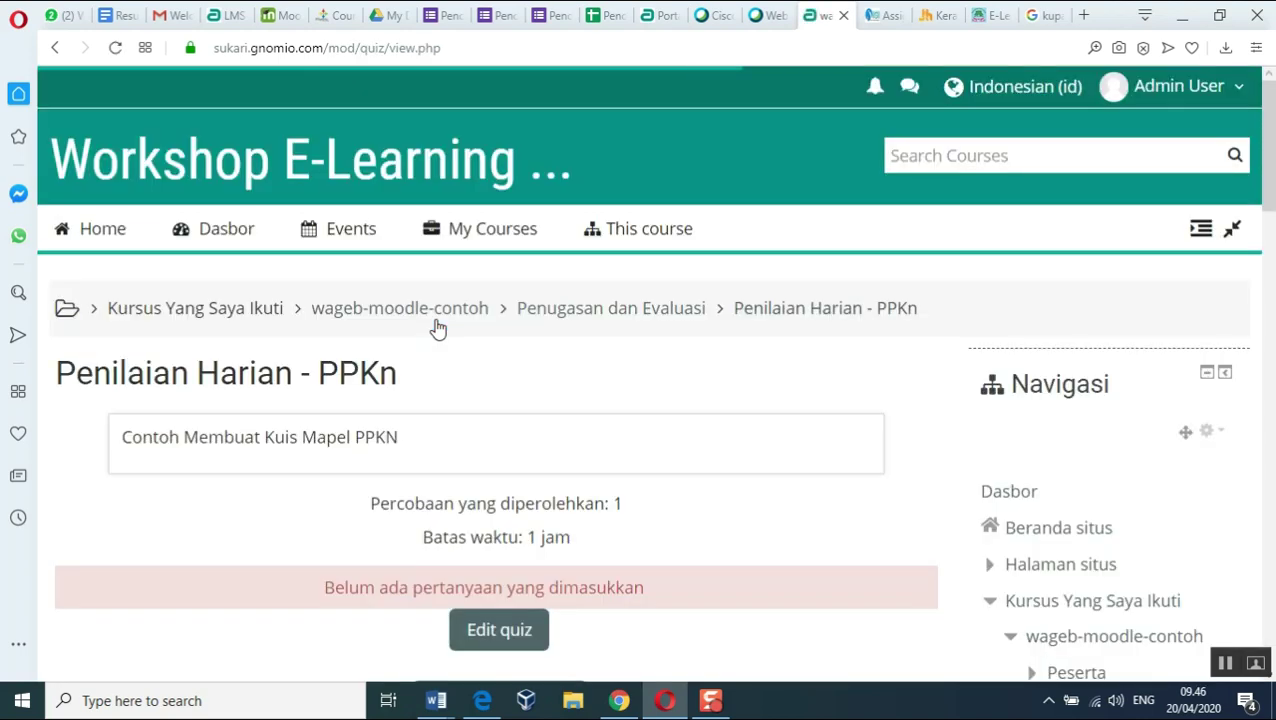
Open the Penilaian Harian - PPKn quiz for editing its questions.
scroll(826, 437, down, 1)
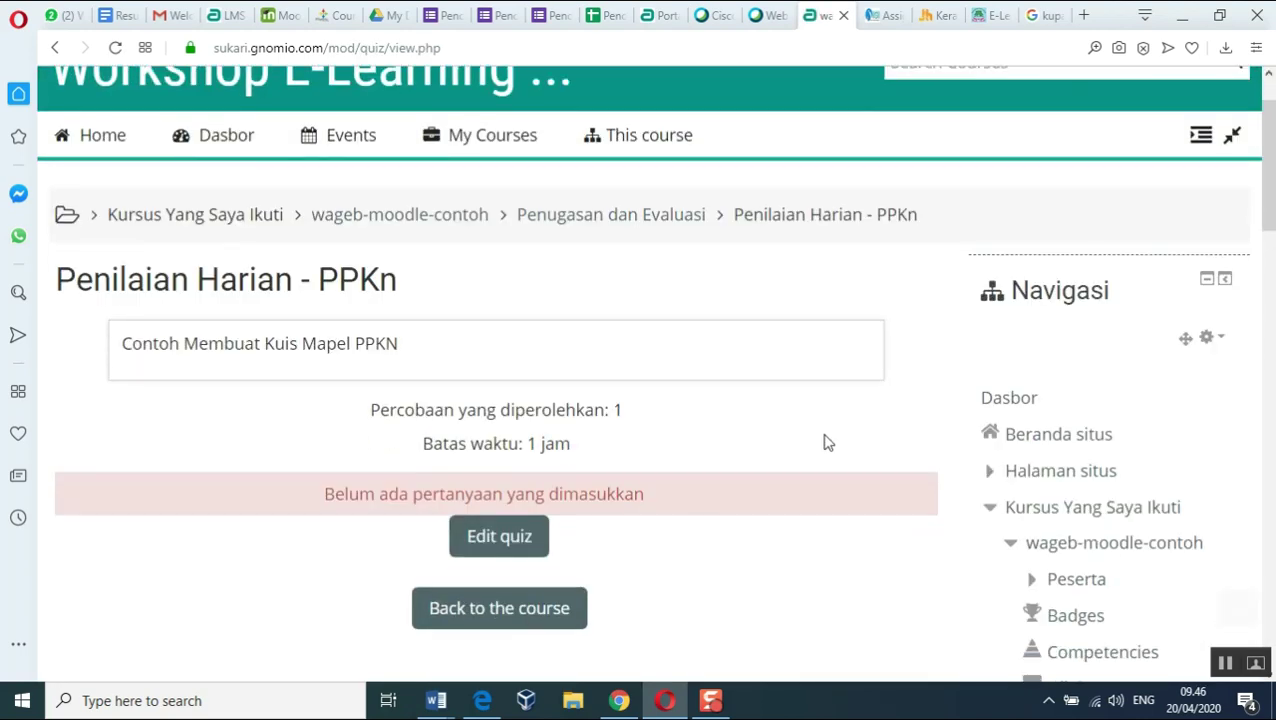
scroll(826, 443, down, 3)
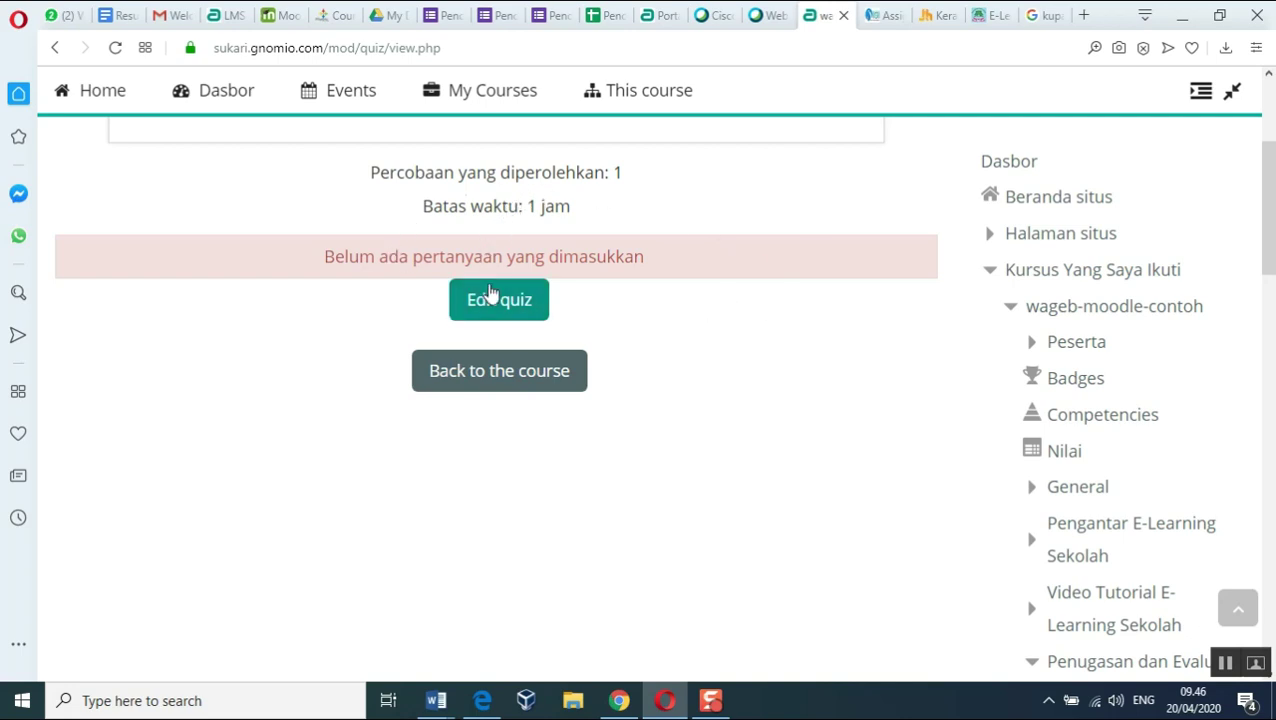
click(500, 305)
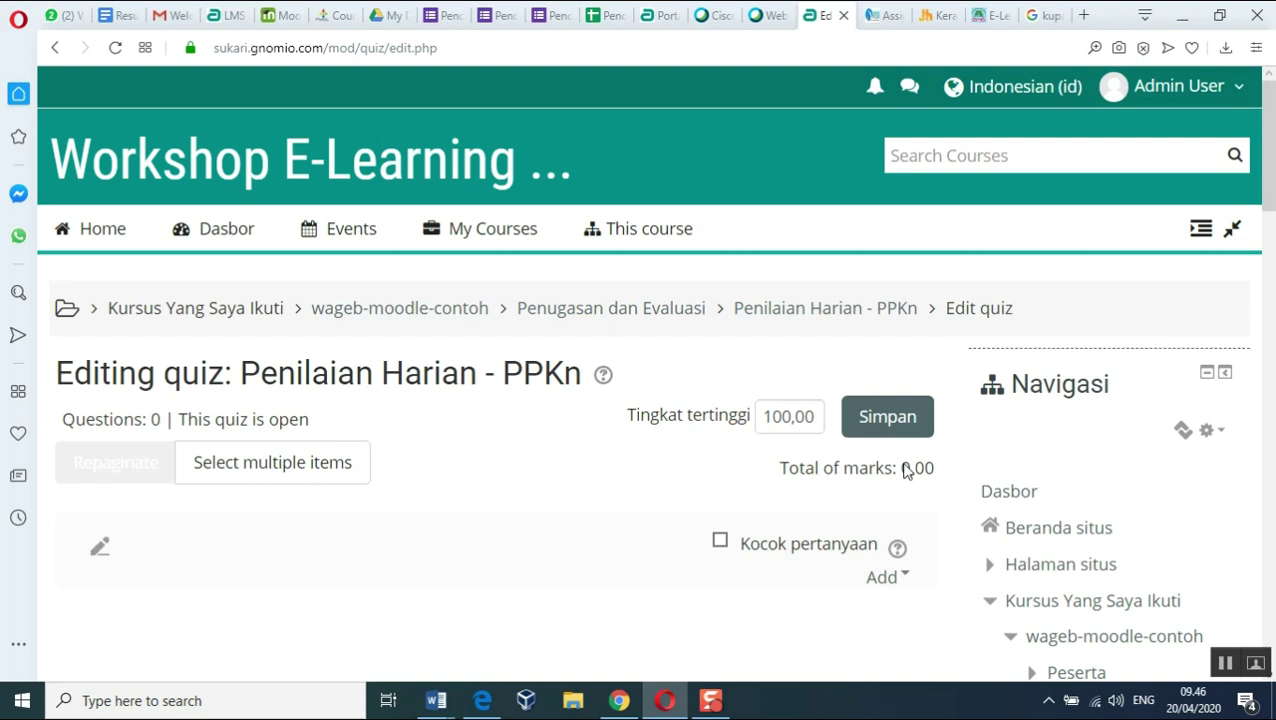
Start adding questions from the question bank and choose the category Soal PPKN 2020.
scroll(921, 493, down, 3)
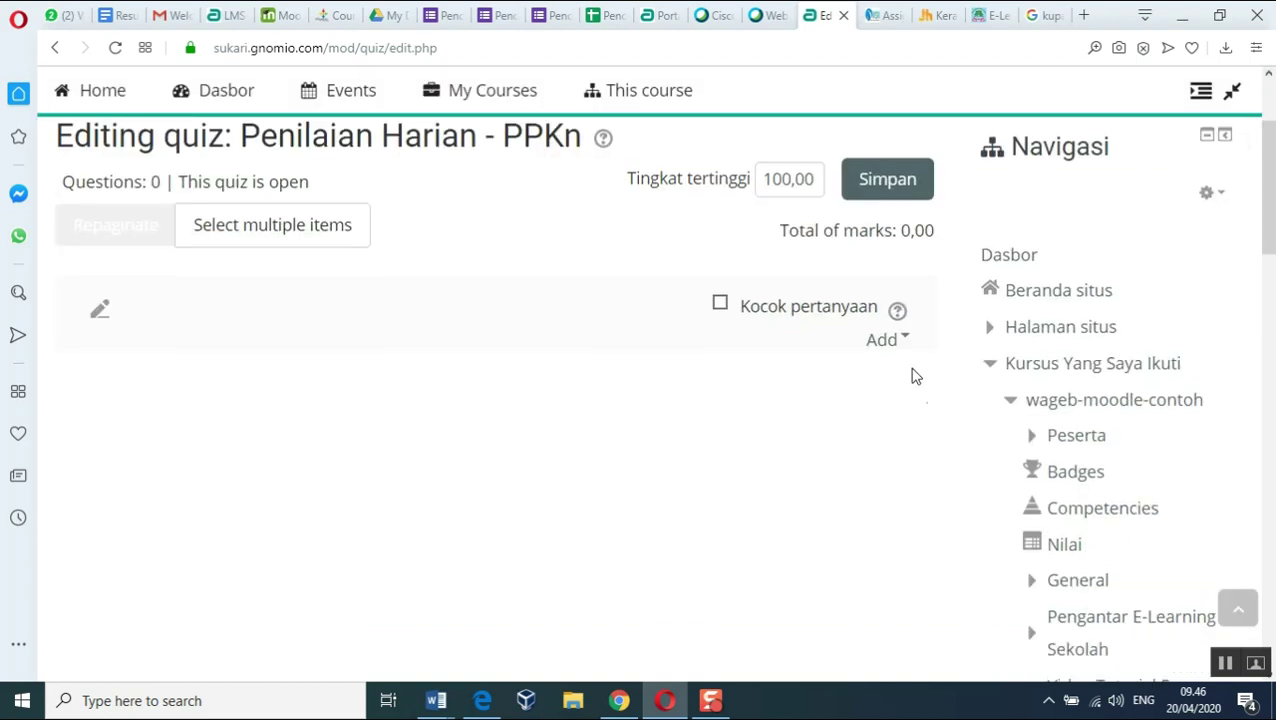
click(901, 343)
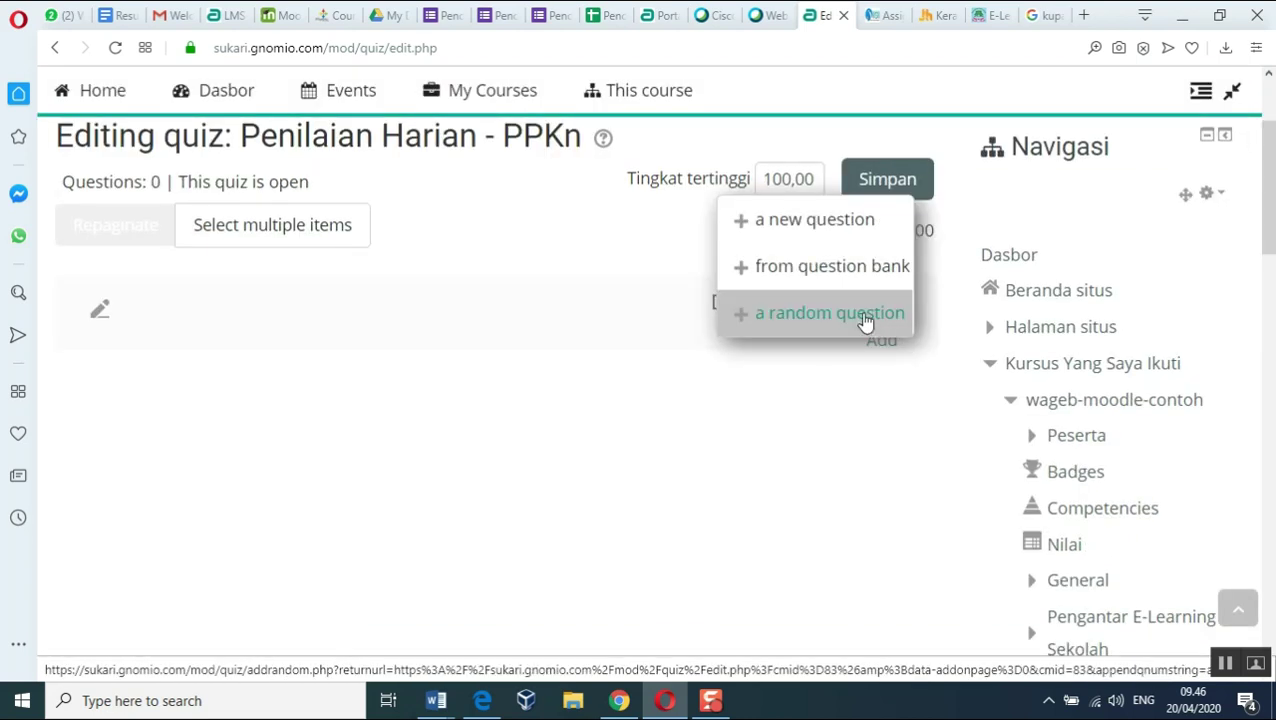
click(834, 288)
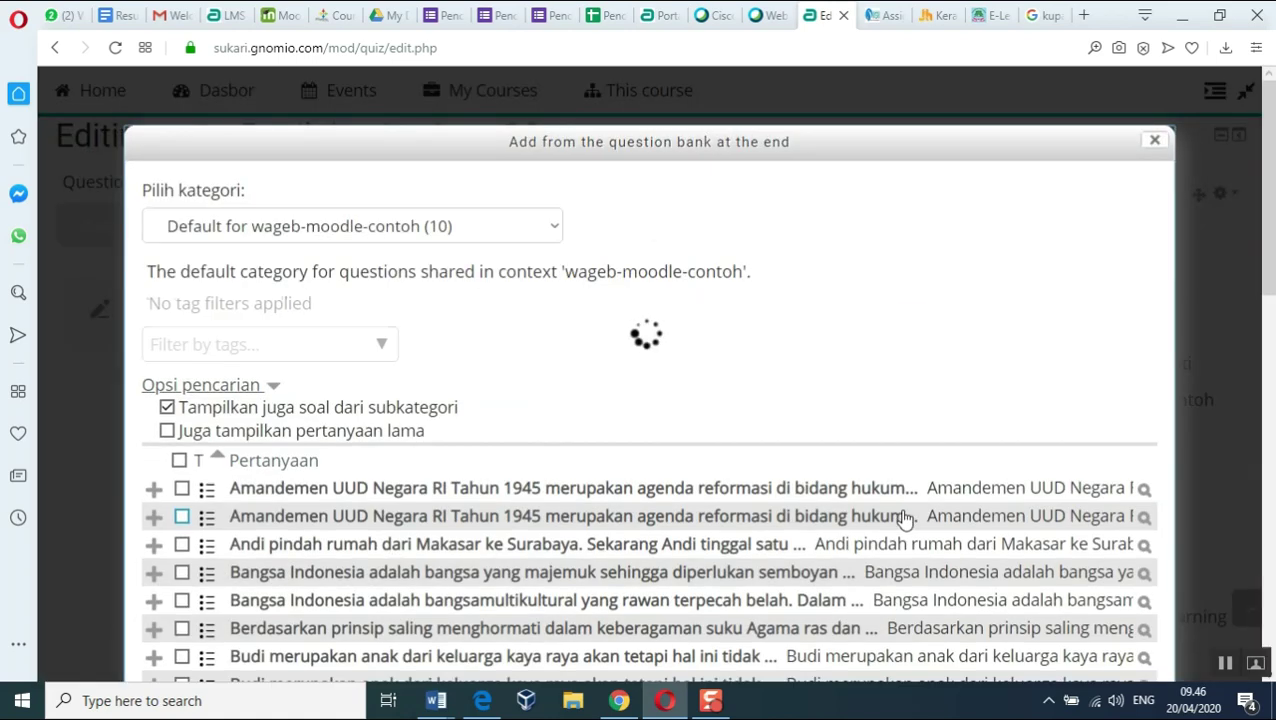
click(551, 231)
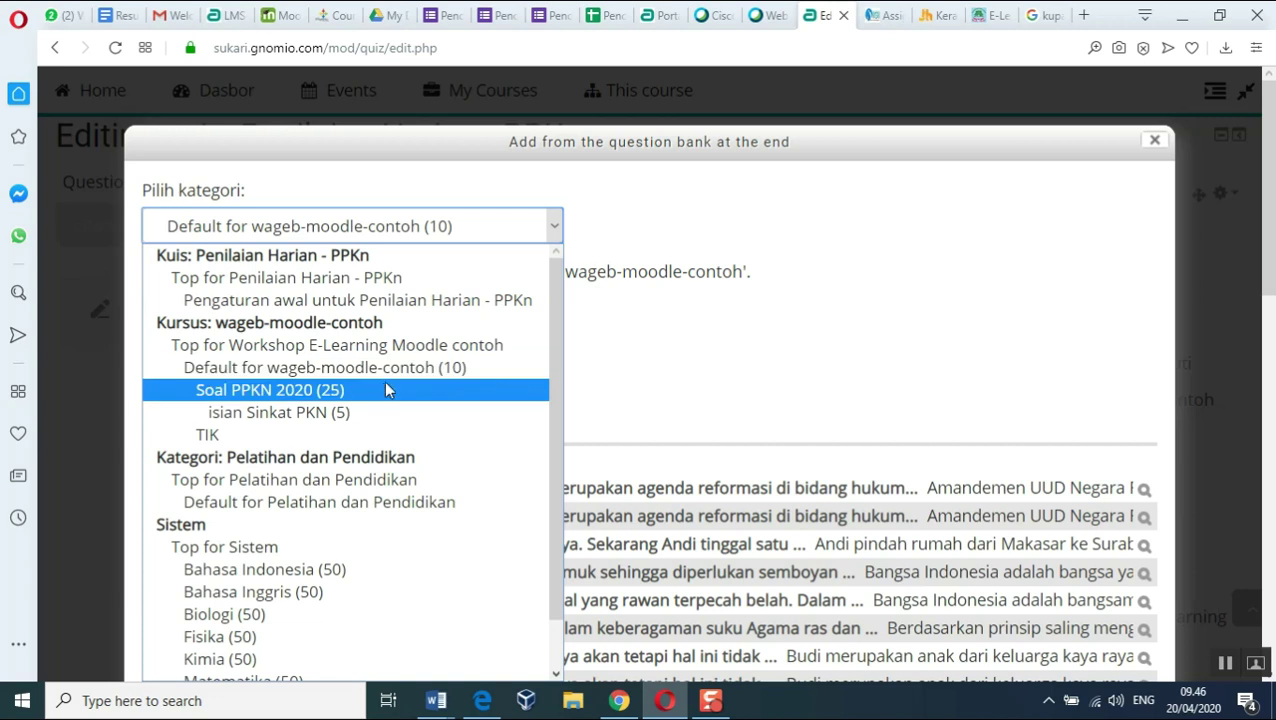
click(376, 392)
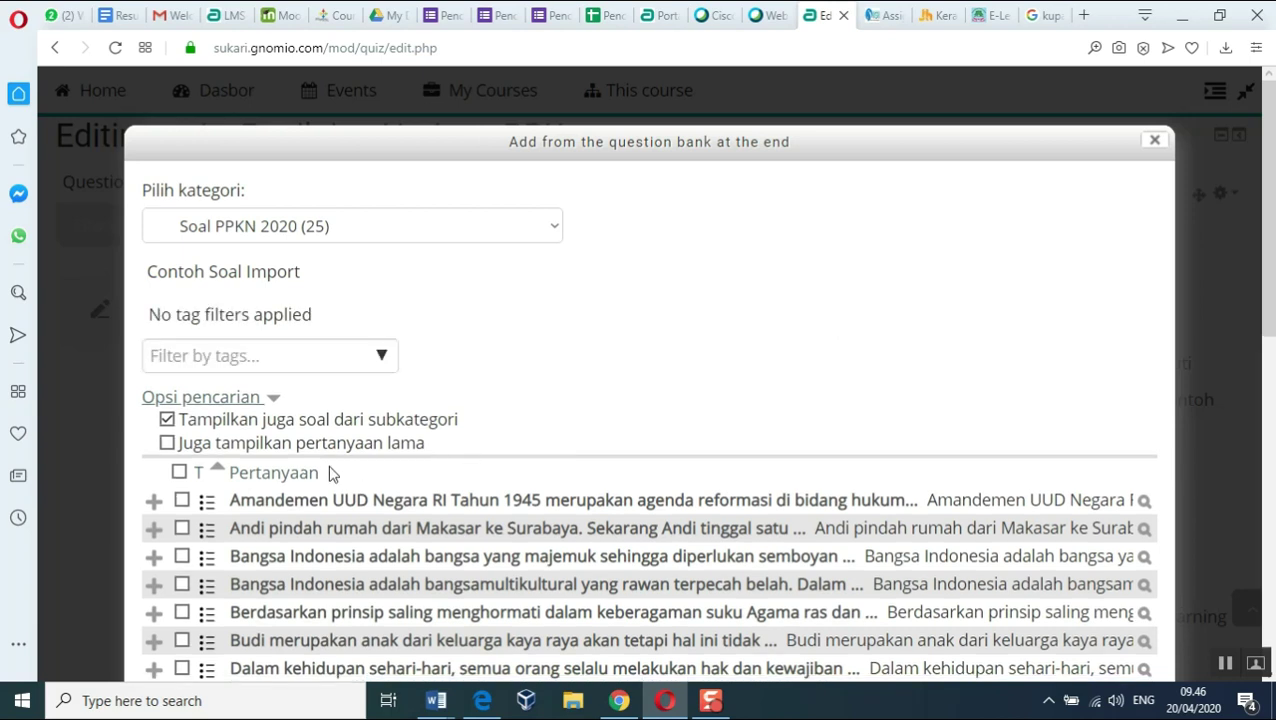
Select all questions in the Soal PPKN 2020 category, including its subcategory, and add them to the quiz.
scroll(330, 473, down, 3)
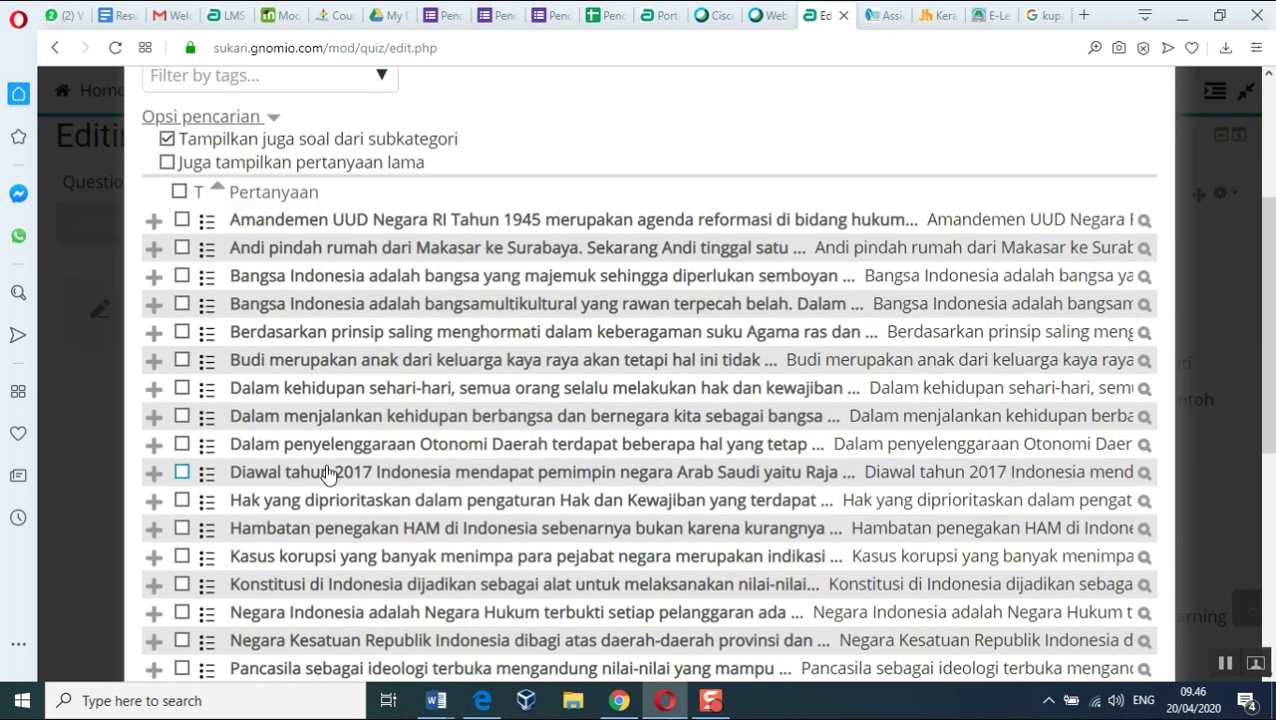
scroll(330, 473, down, 5)
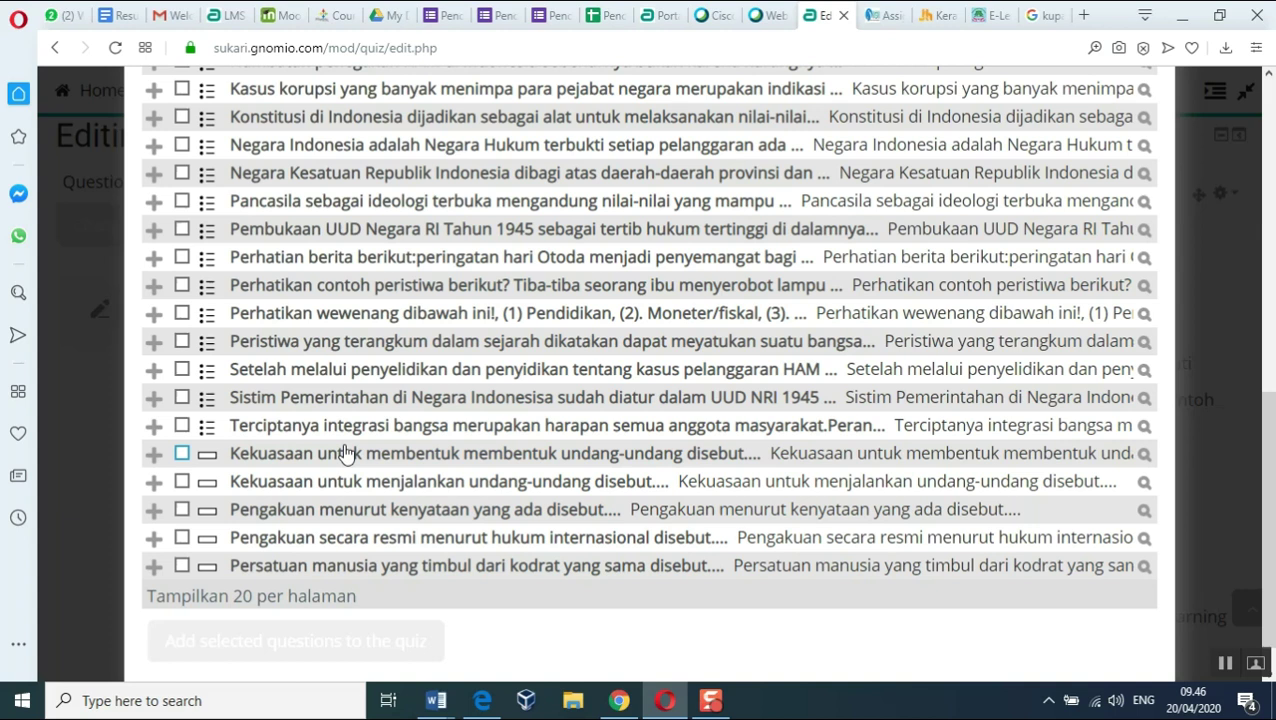
scroll(345, 453, up, 4)
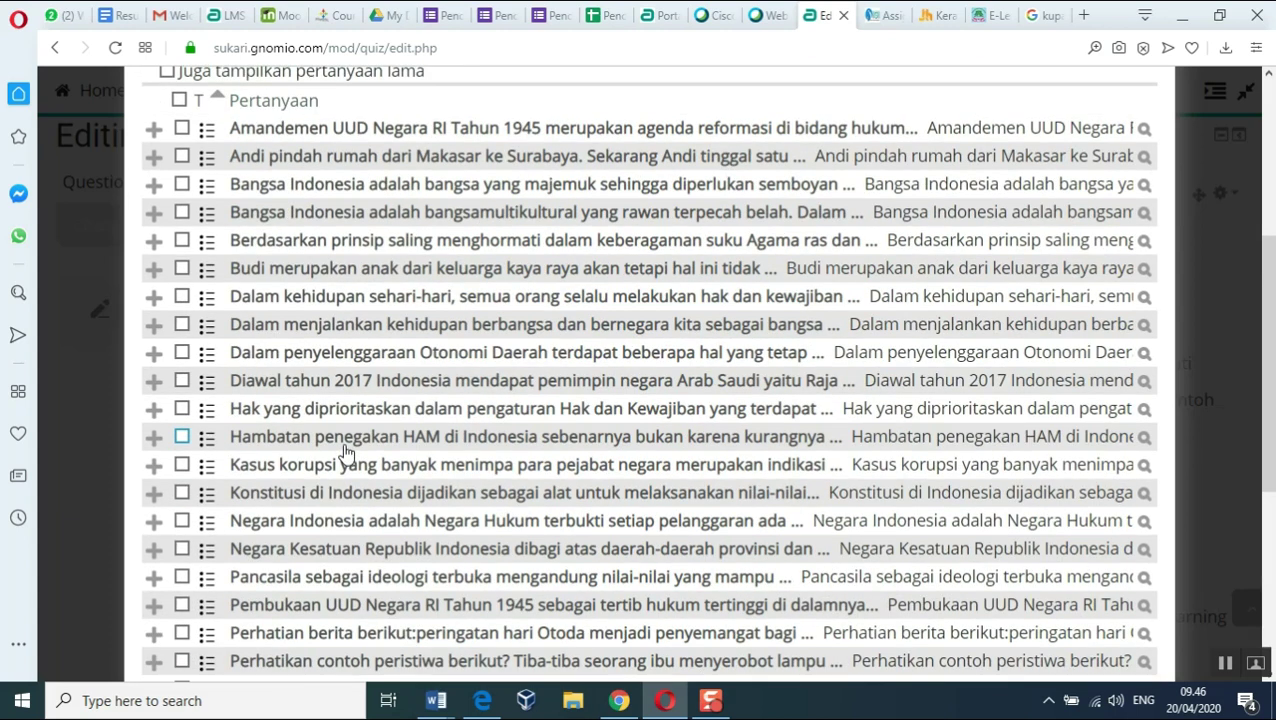
scroll(345, 450, up, 3)
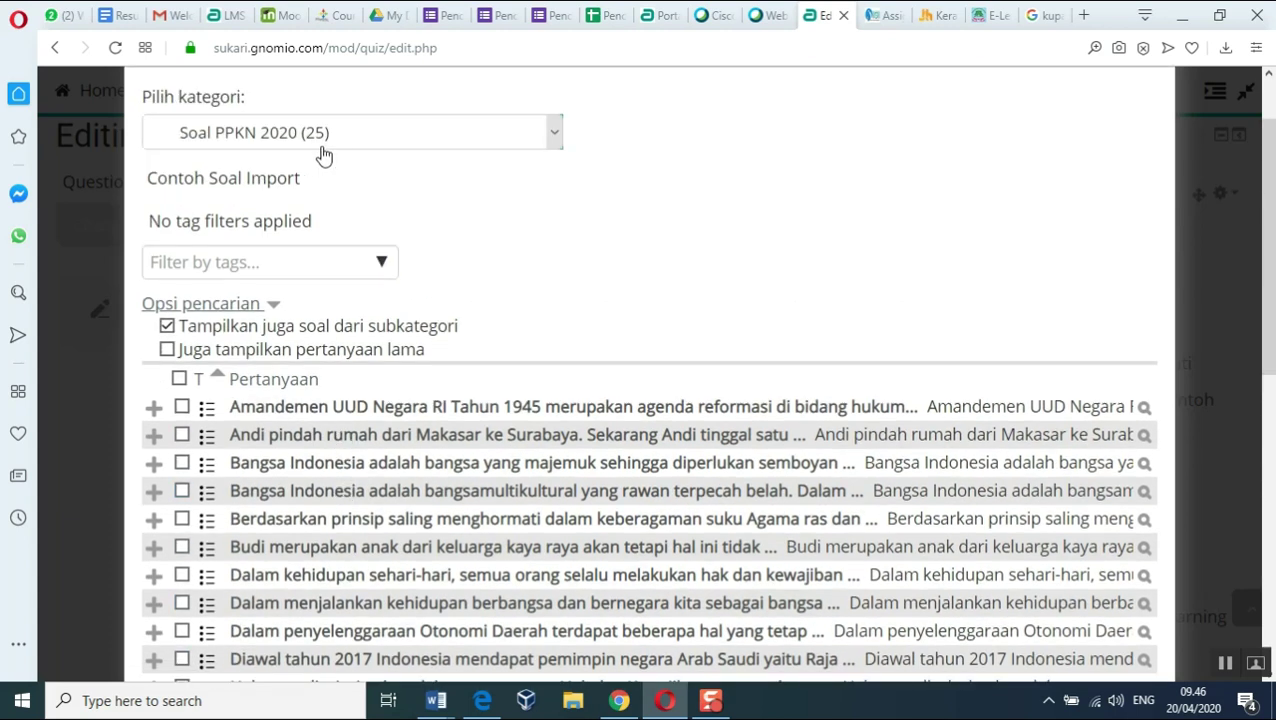
click(179, 379)
scroll(432, 420, down, 7)
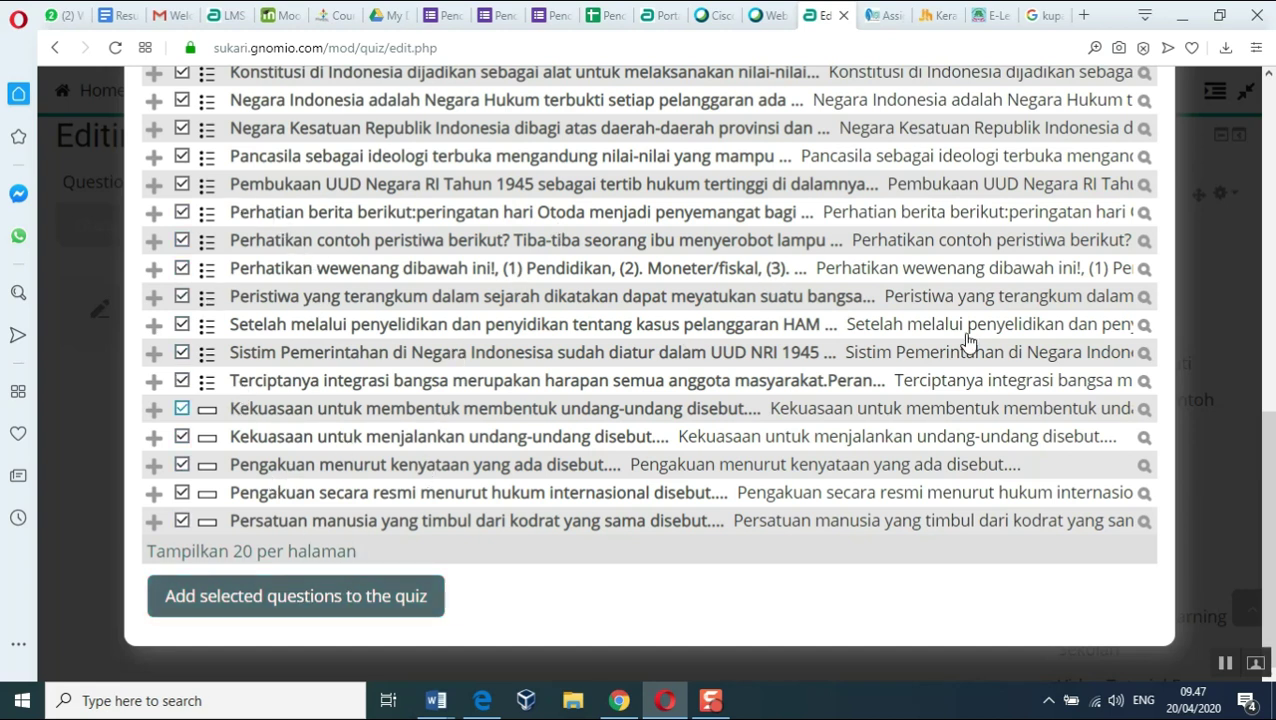
click(370, 605)
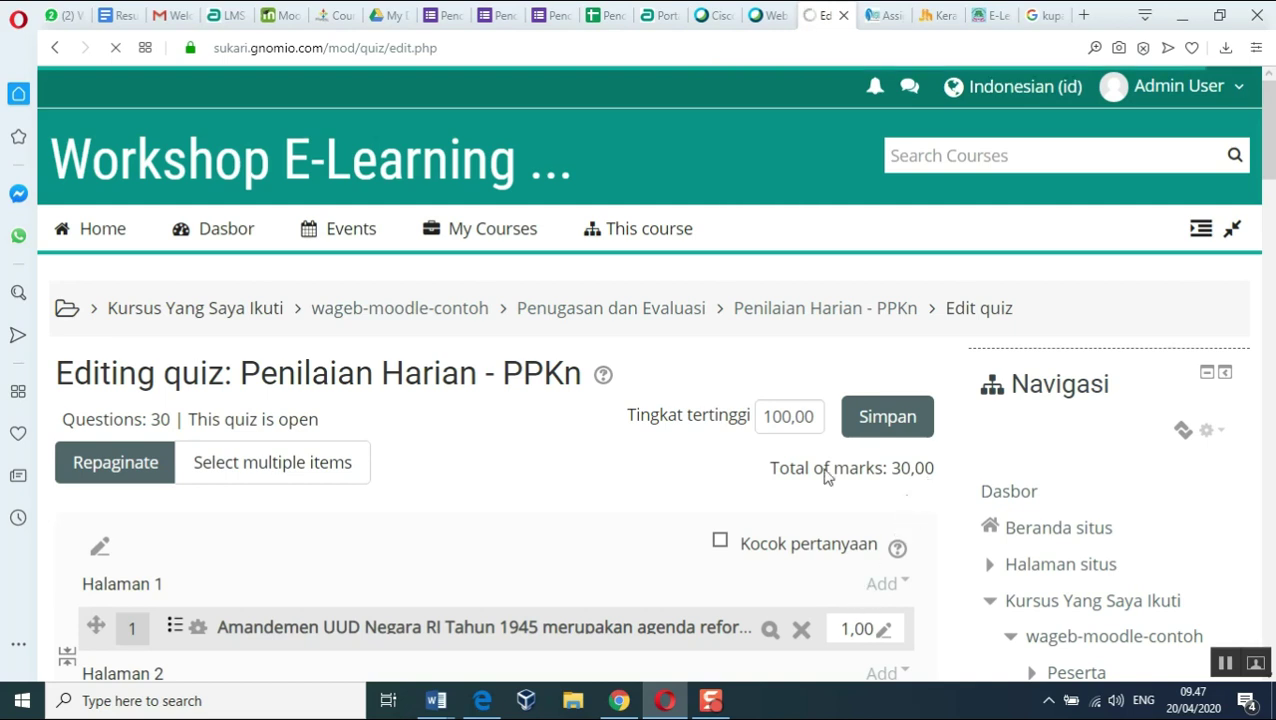
scroll(834, 556, down, 4)
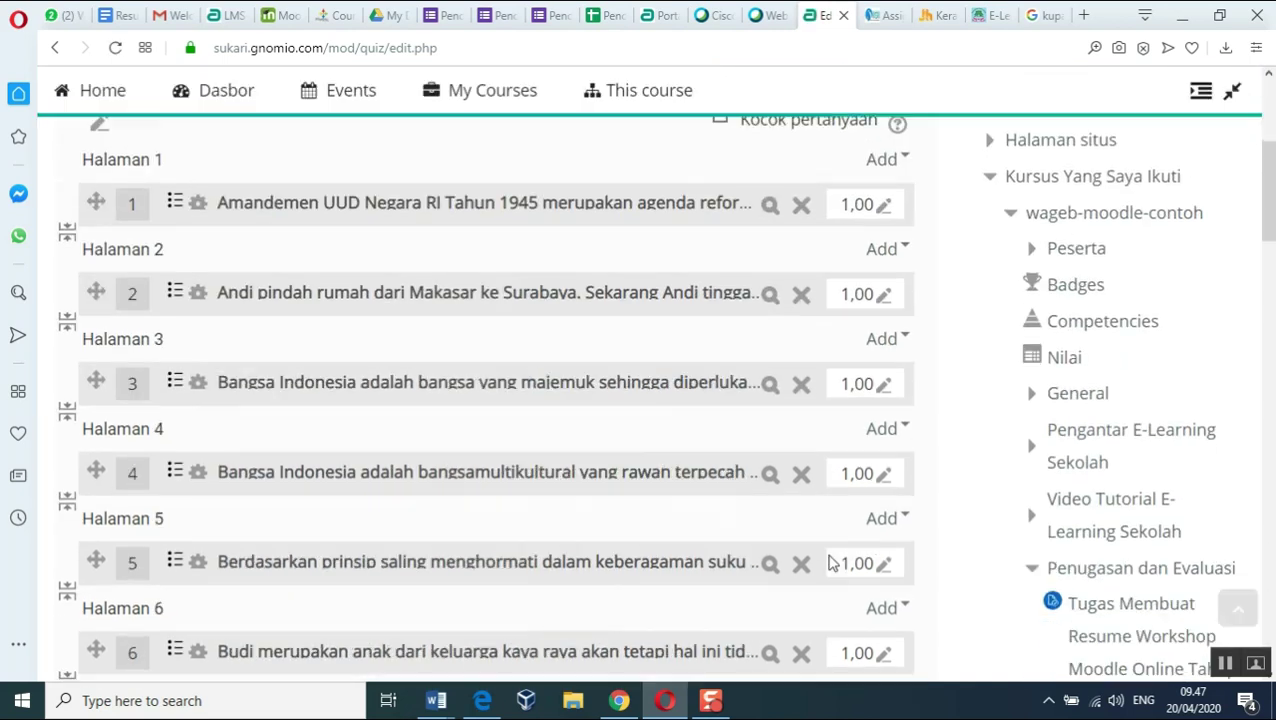
Look through the whole list of questions added to the quiz, checking their types, page breaks and marks.
scroll(829, 563, down, 7)
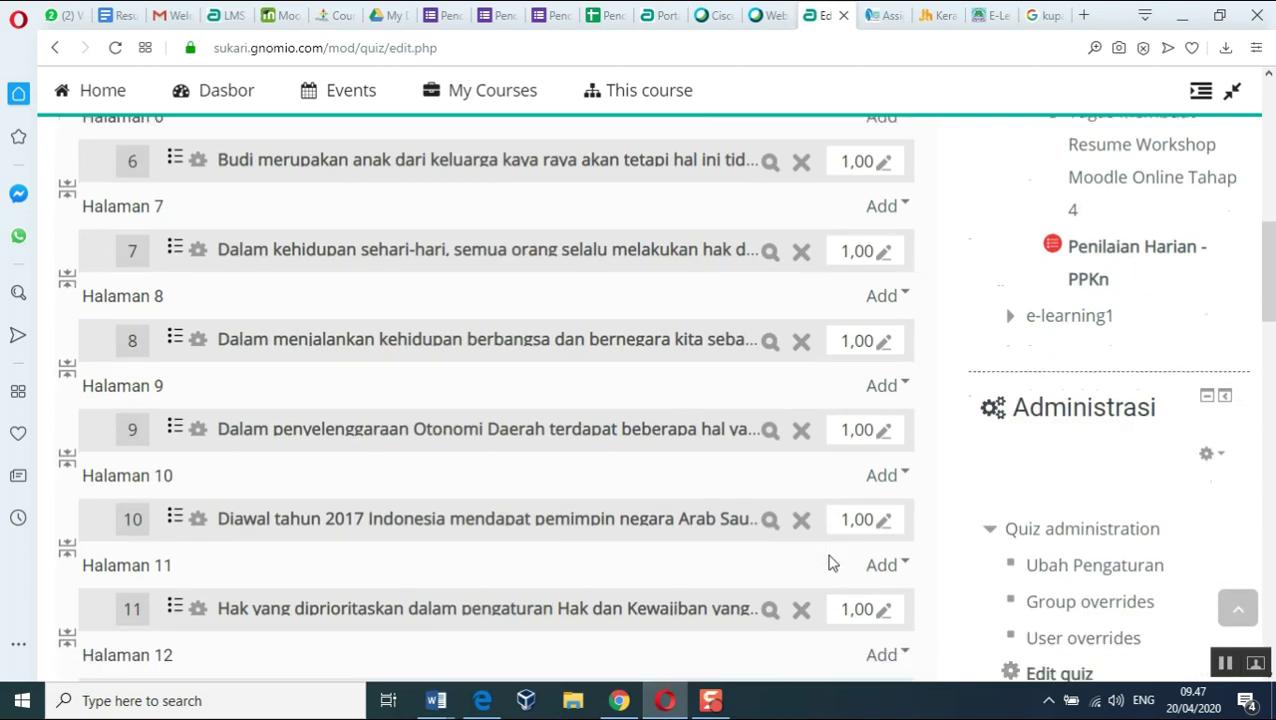
scroll(829, 563, down, 11)
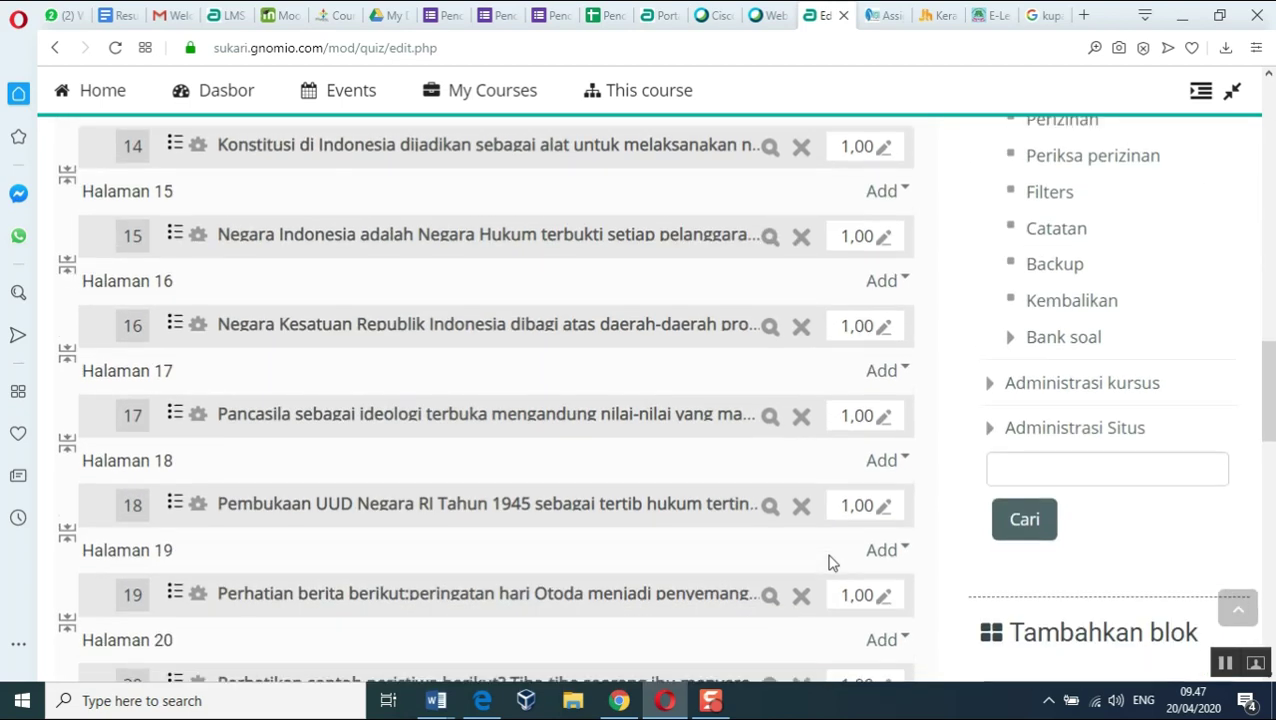
scroll(829, 563, down, 1)
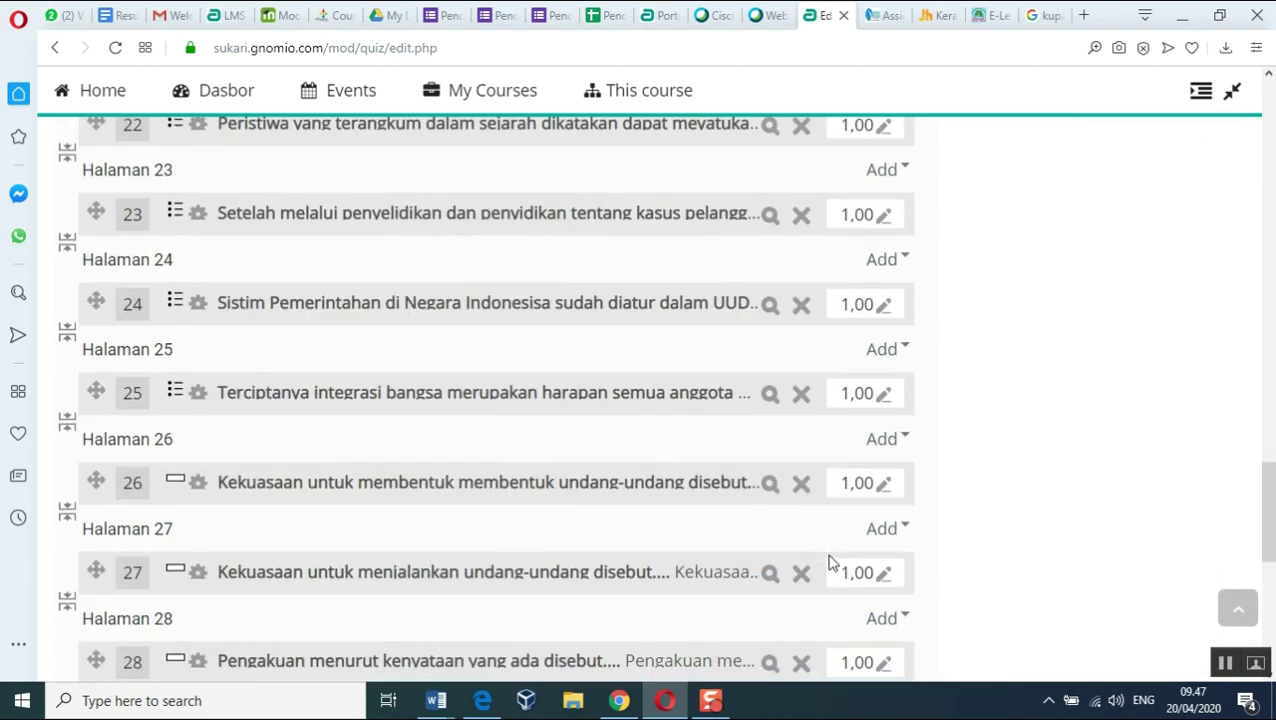
scroll(829, 563, down, 4)
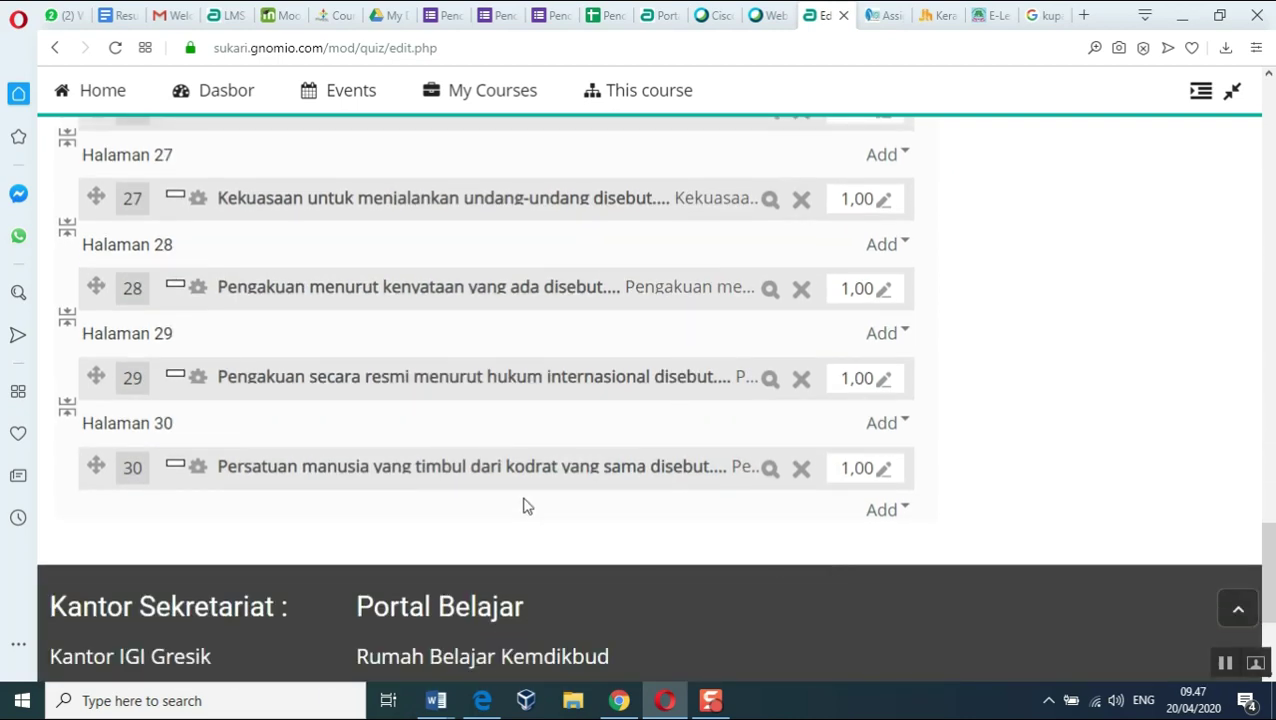
scroll(265, 447, up, 2)
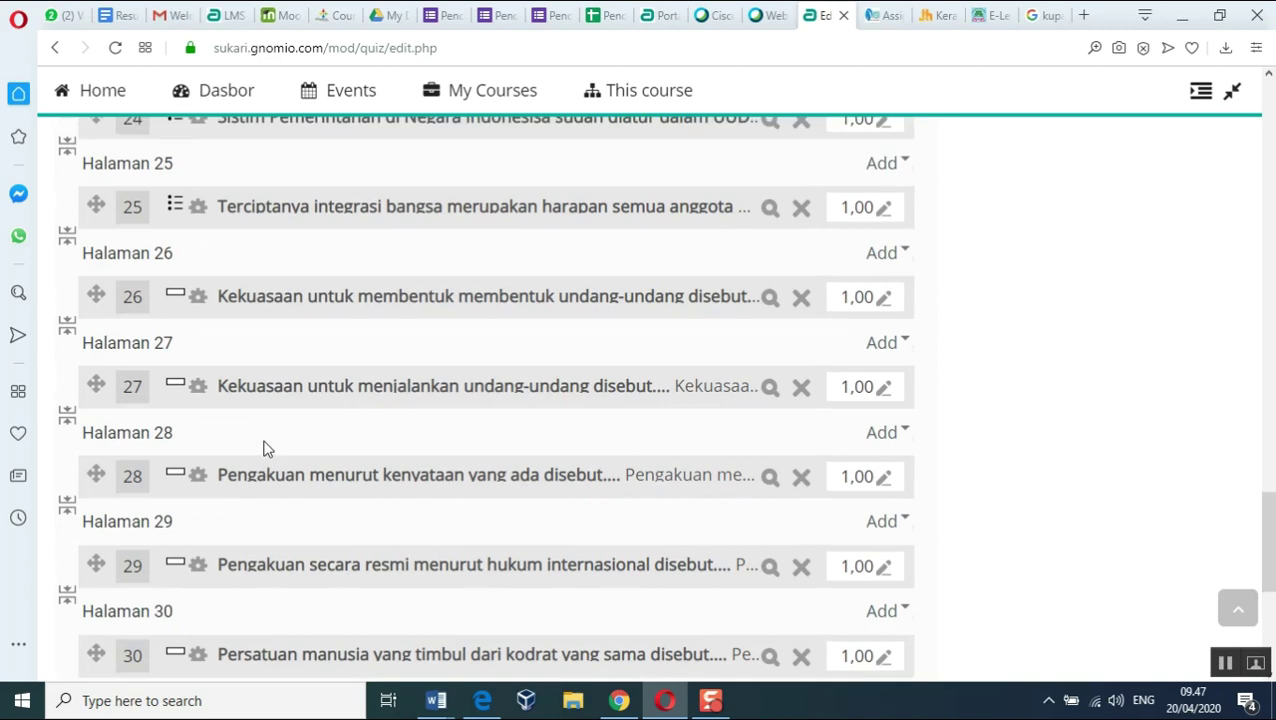
scroll(265, 447, up, 2)
scroll(265, 447, down, 4)
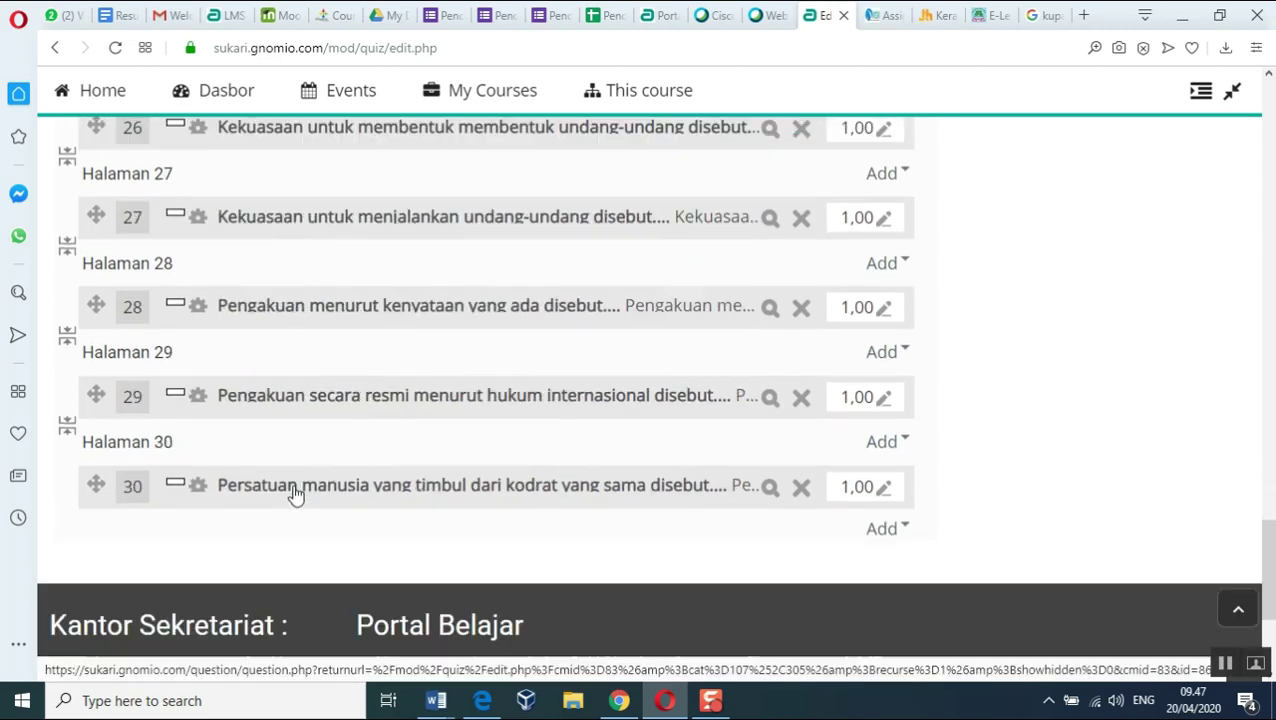
scroll(880, 435, up, 8)
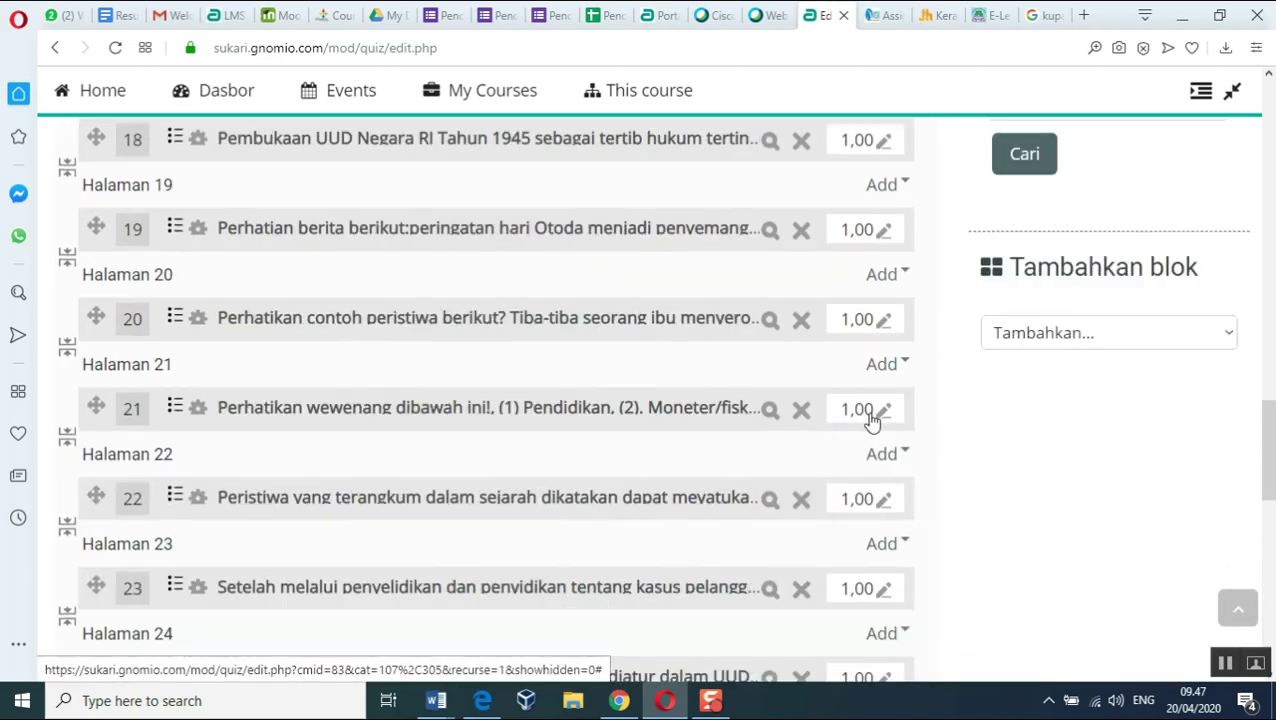
scroll(872, 420, up, 12)
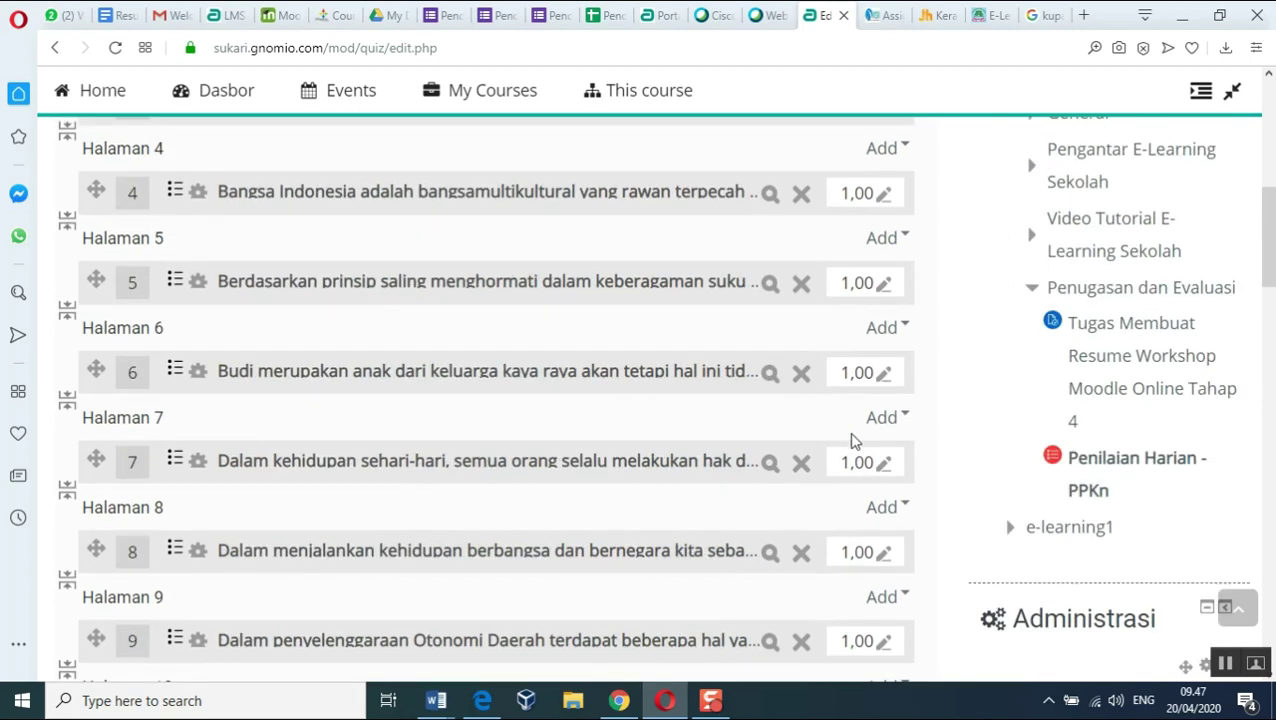
scroll(853, 441, up, 5)
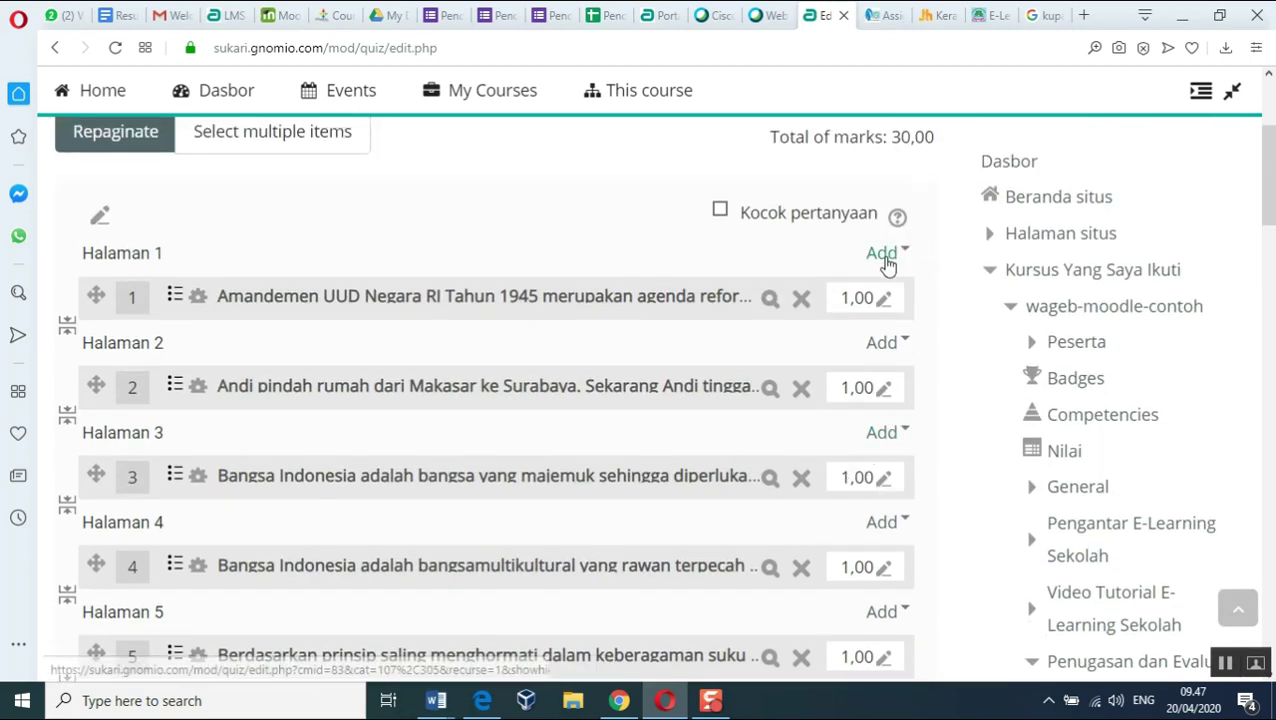
Turn on question shuffling (Kocok pertanyaan) for the quiz and review the question list again.
scroll(935, 228, up, 3)
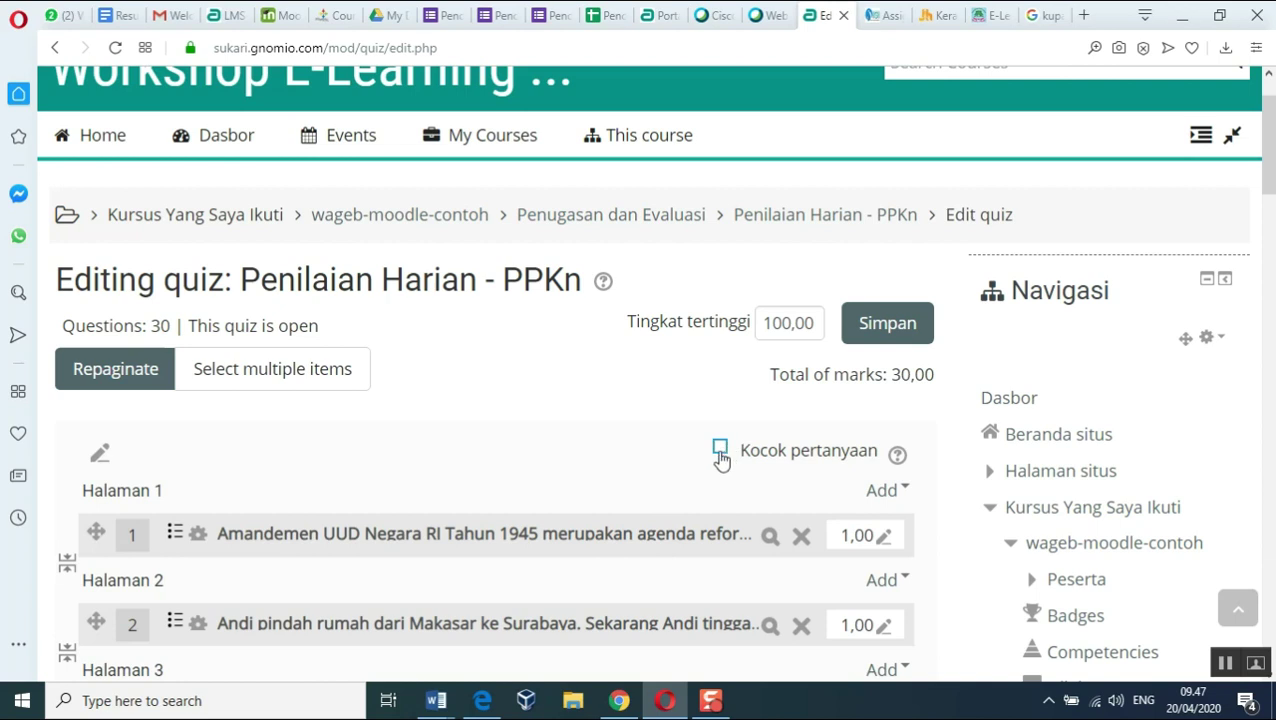
click(719, 452)
scroll(441, 569, down, 8)
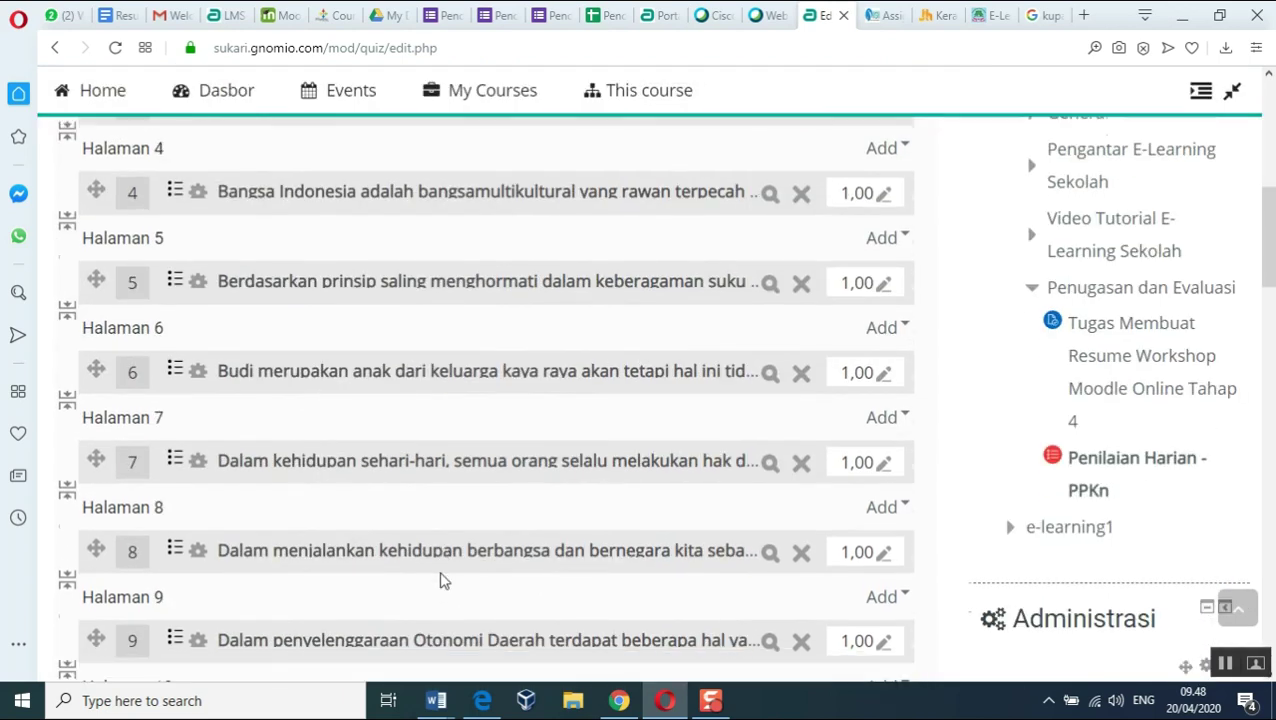
scroll(441, 578, down, 8)
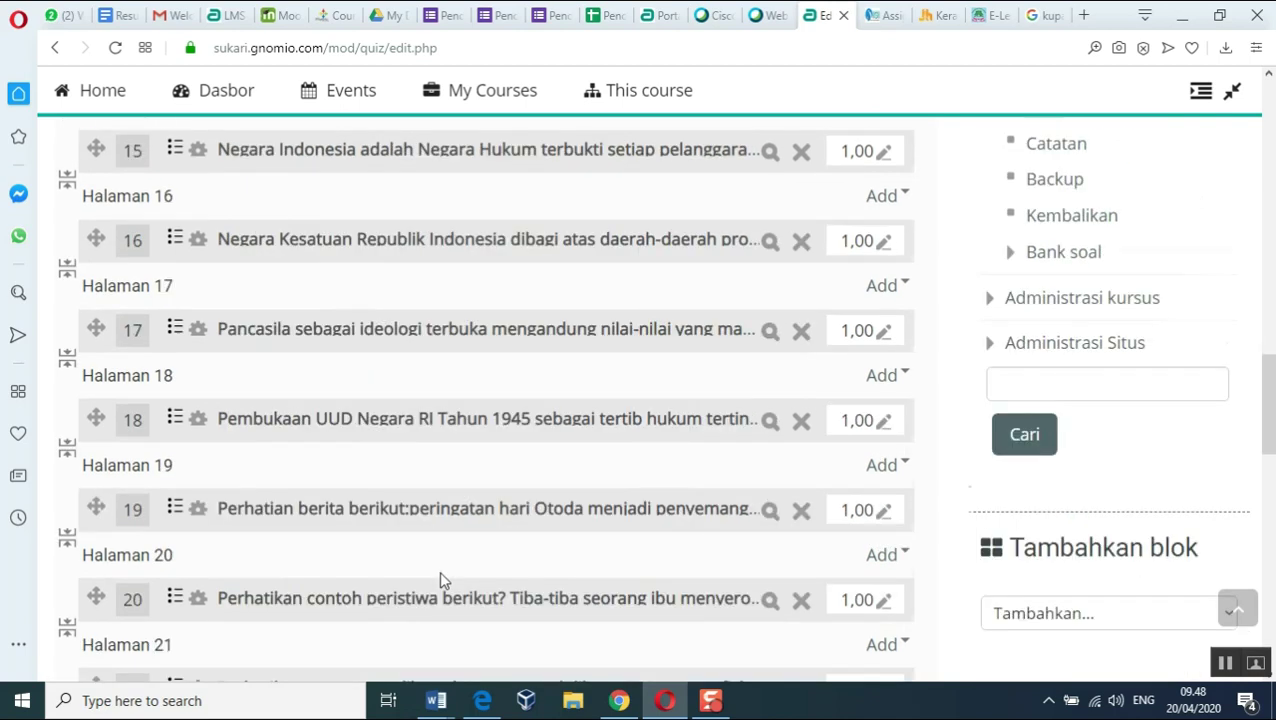
scroll(441, 578, down, 5)
scroll(177, 561, down, 5)
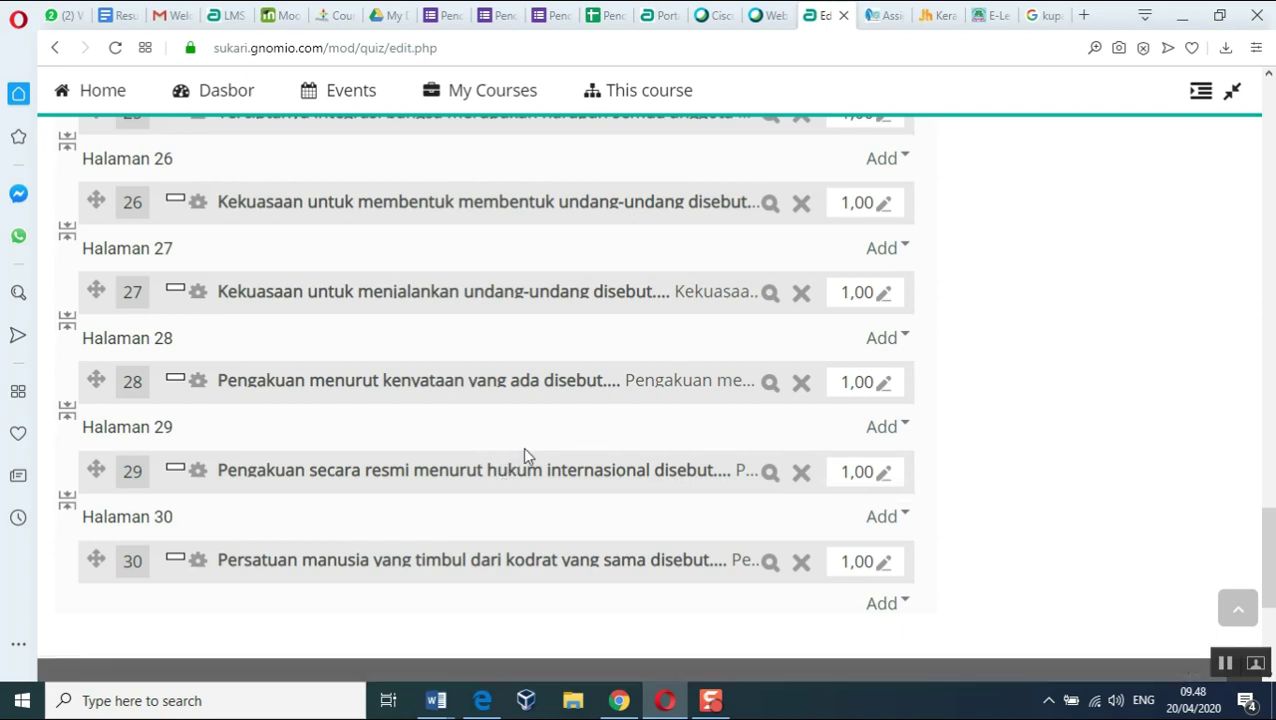
scroll(524, 450, up, 1)
scroll(527, 455, up, 20)
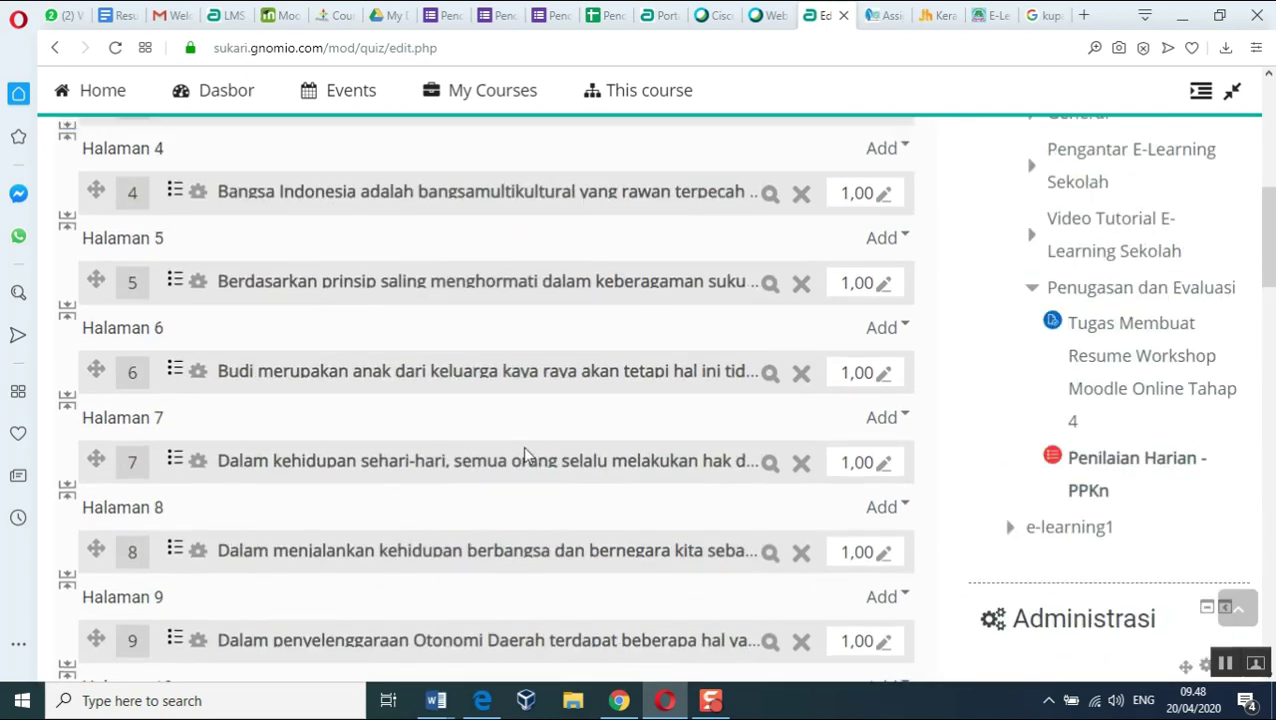
scroll(538, 444, up, 5)
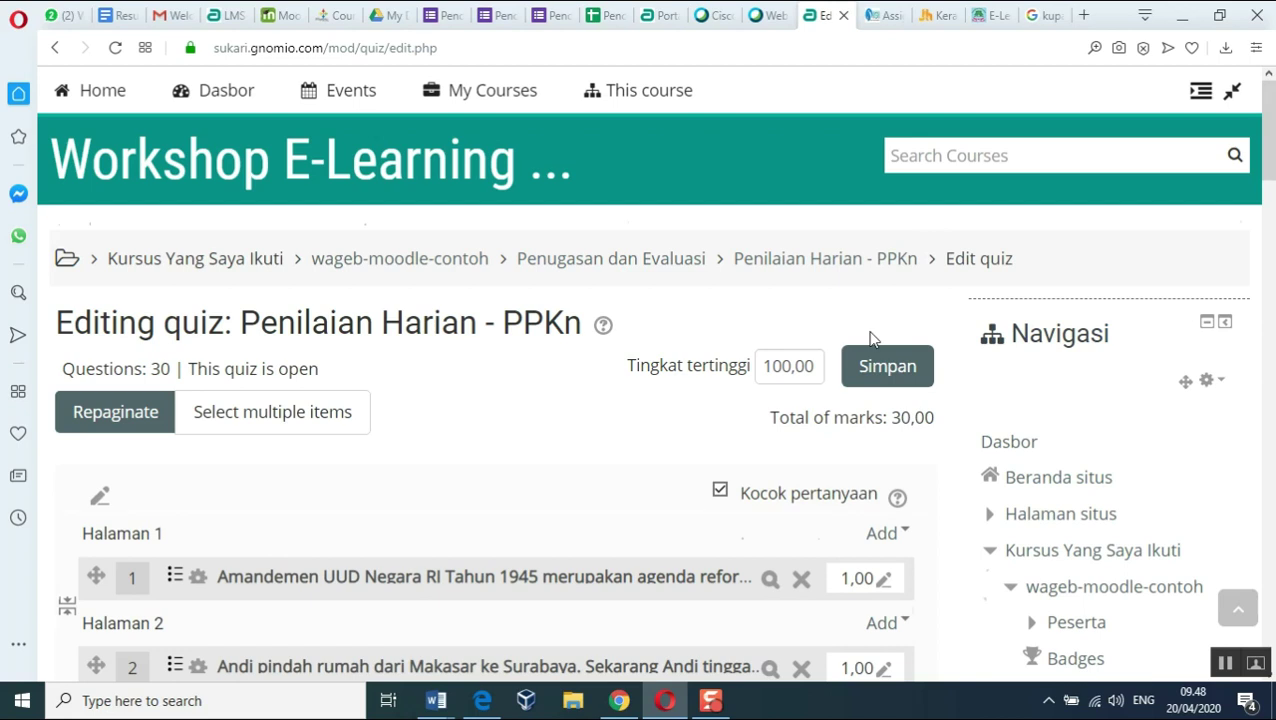
Set the marks of questions 1, 2 and 3 to 4 each.
scroll(911, 513, down, 3)
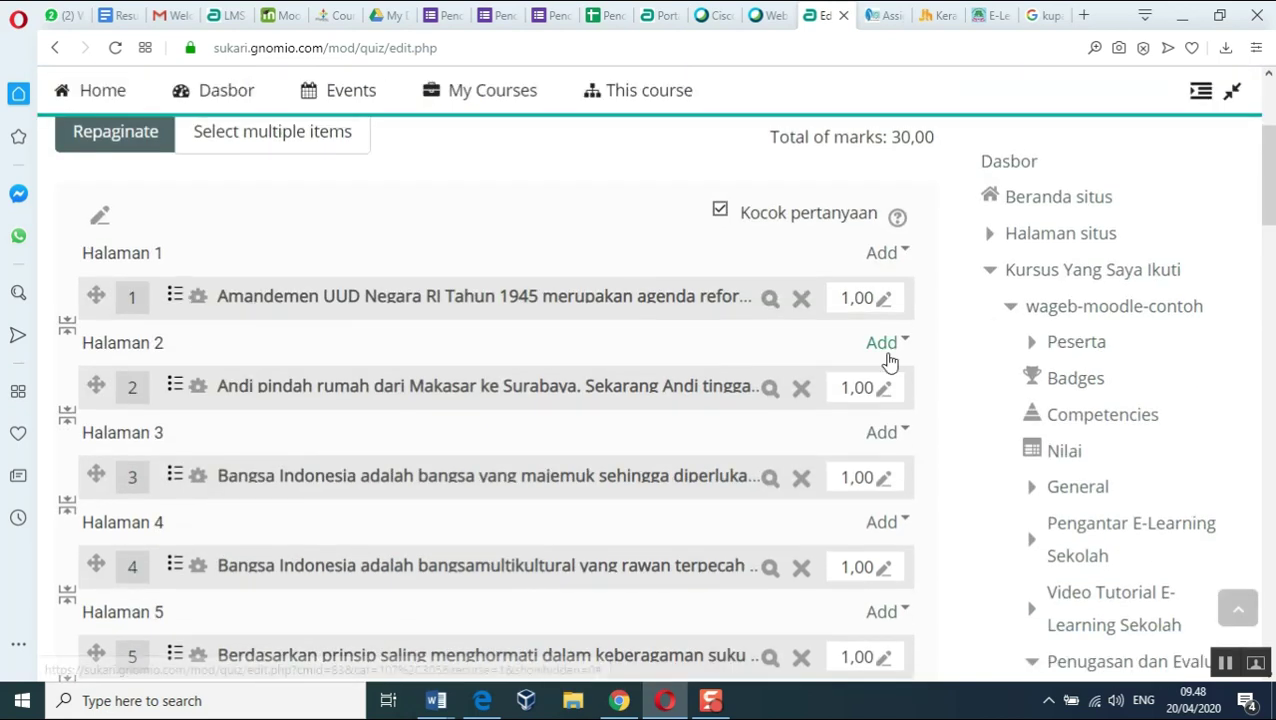
click(881, 306)
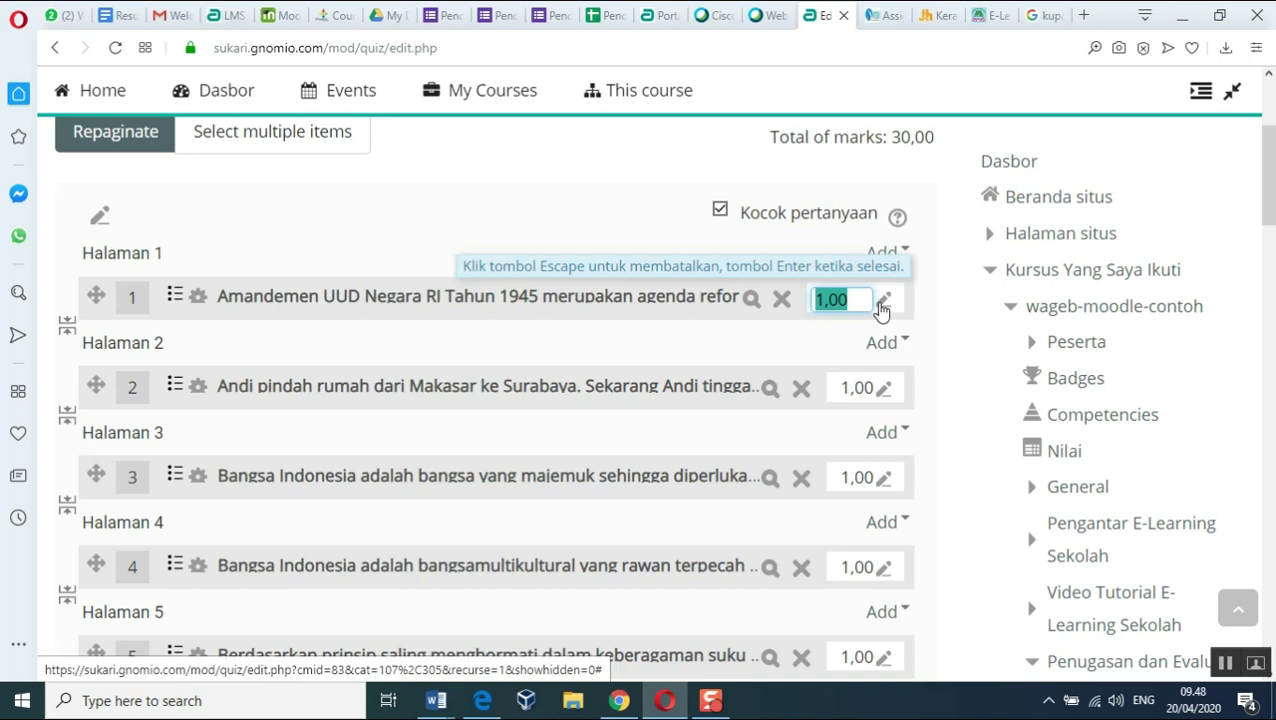
text(4)
key(Return)
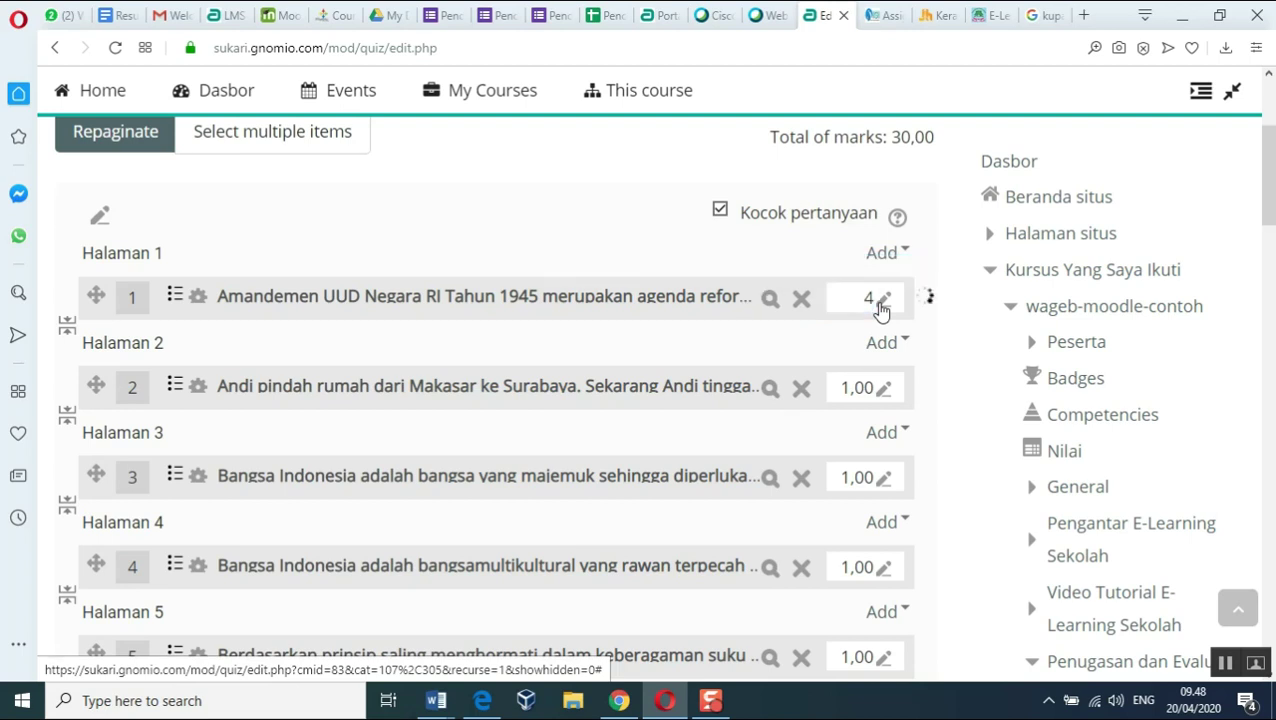
click(882, 392)
text(4)
key(Return)
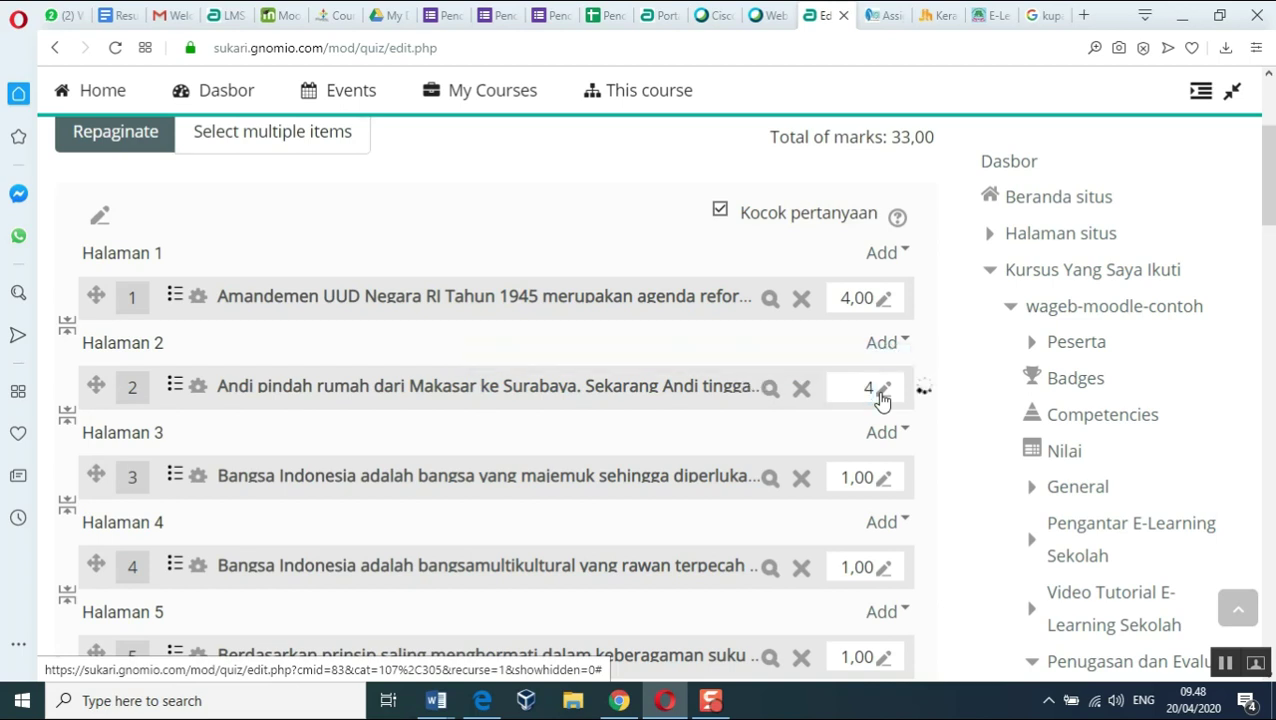
click(884, 481)
text(4)
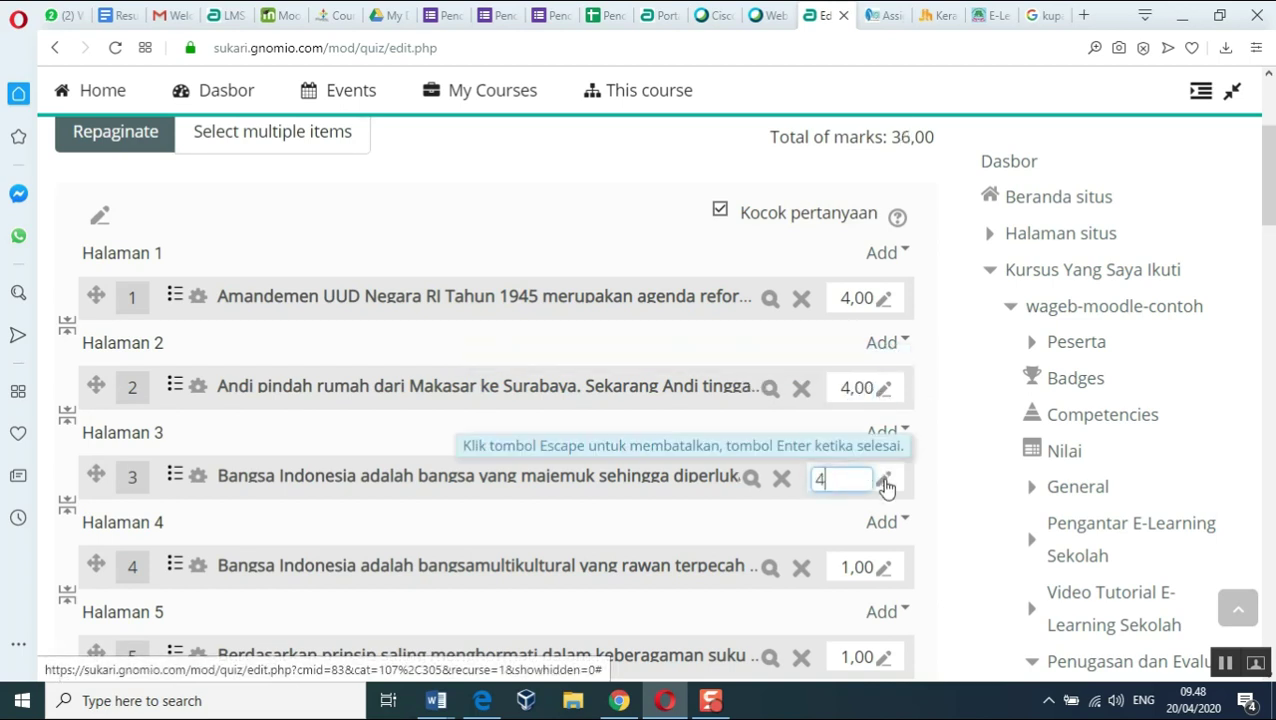
key(Return)
Set the marks of questions 4, 5 and 6 to 4 each.
scroll(886, 485, down, 1)
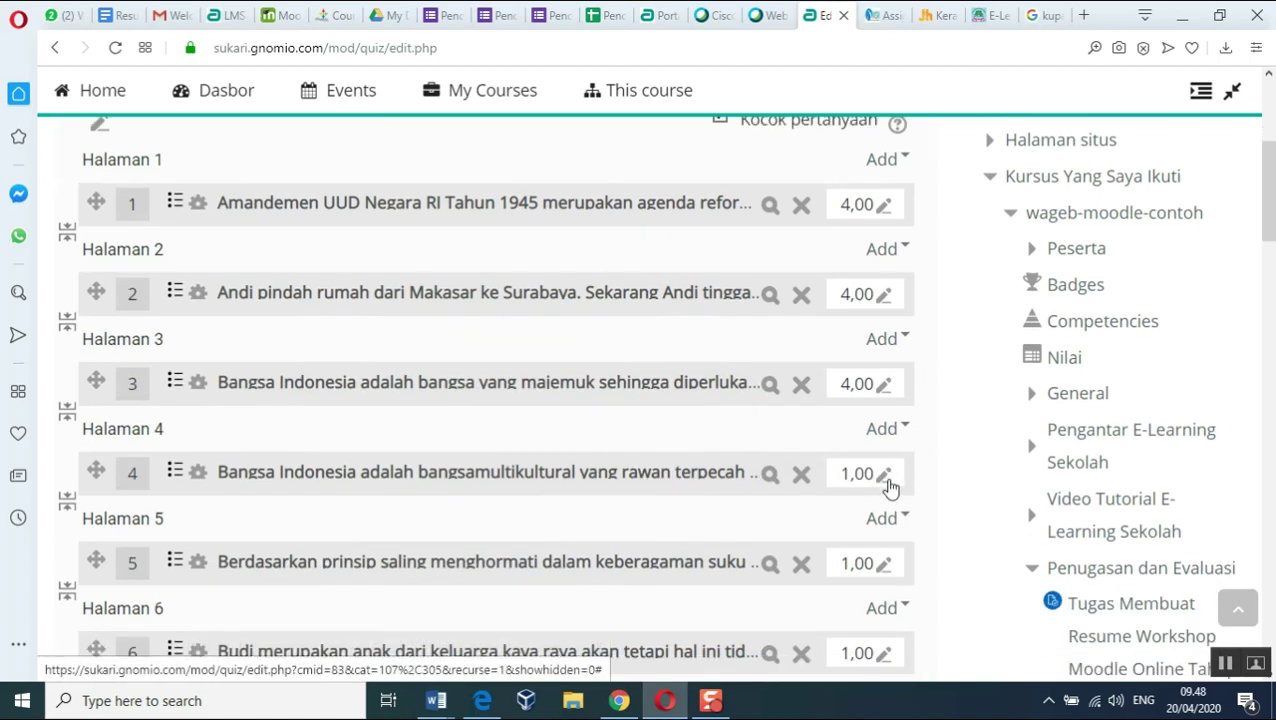
click(883, 484)
text(4)
key(Return)
click(883, 568)
text(4)
key(Return)
click(883, 655)
text(4)
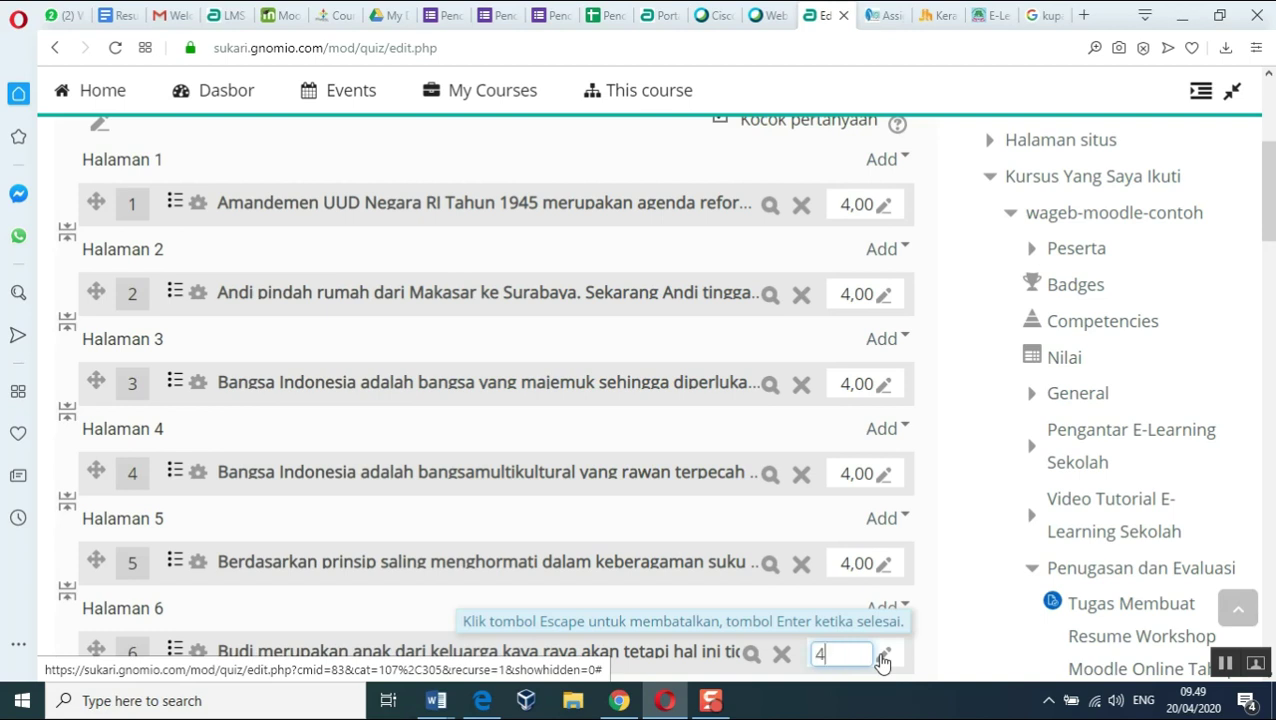
key(Return)
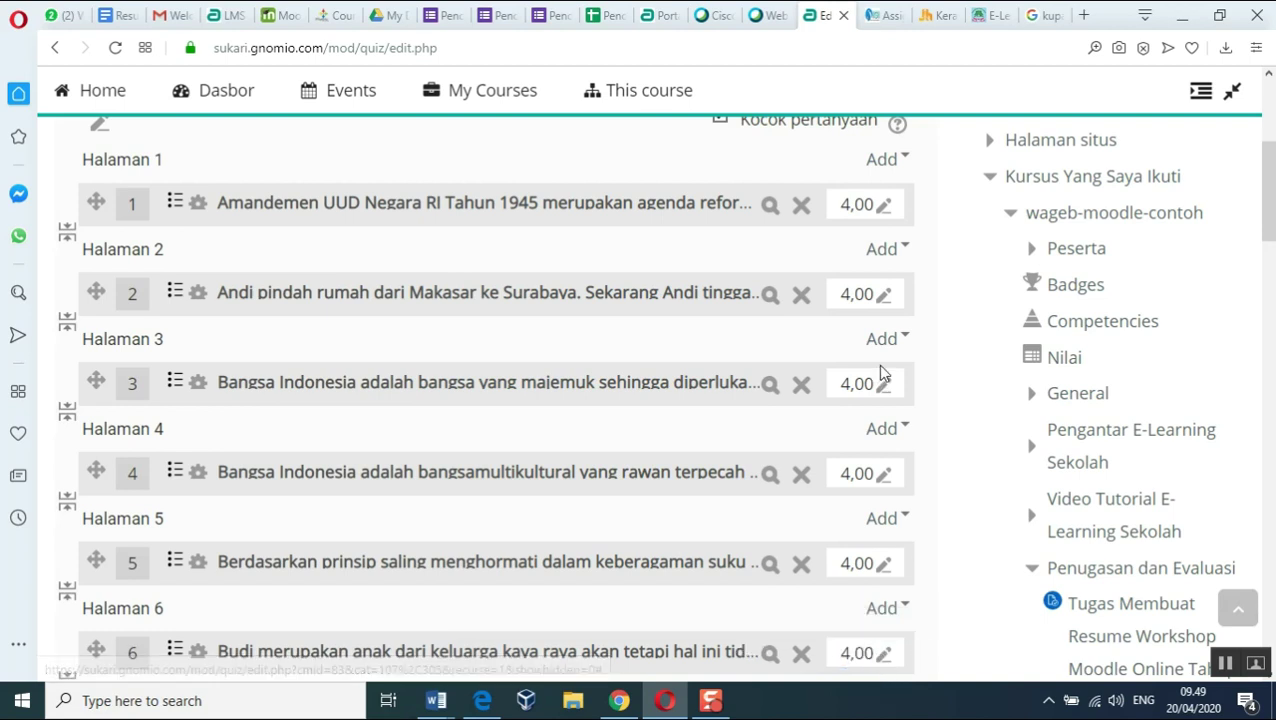
Set the mark of question 7 to 3 and the mark of question 8 to 4.
scroll(885, 372, up, 3)
scroll(870, 428, down, 8)
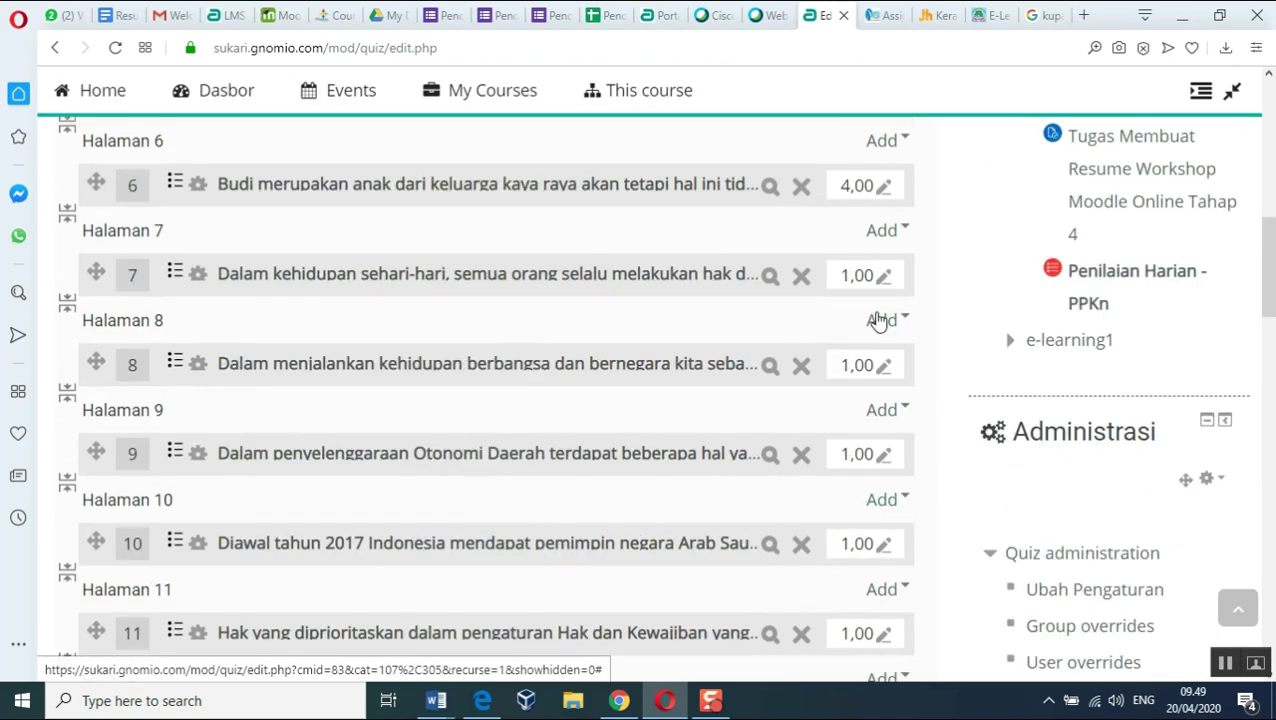
click(884, 278)
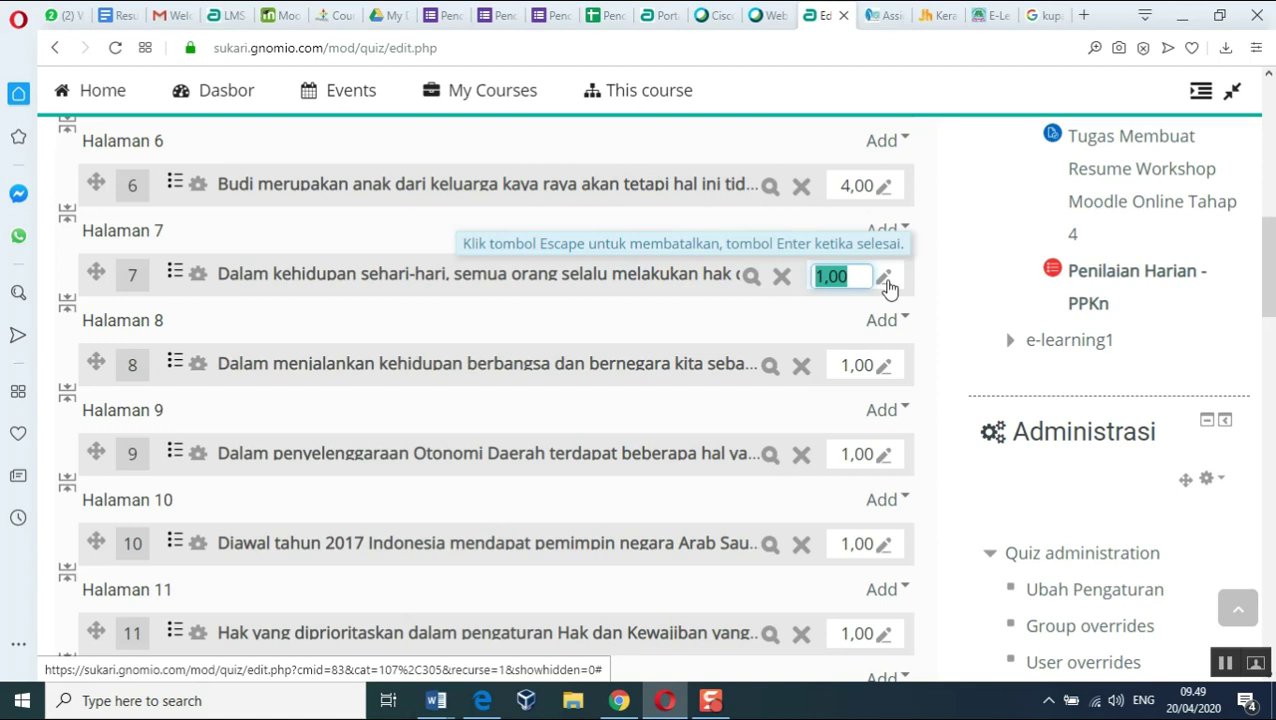
text(3)
key(Return)
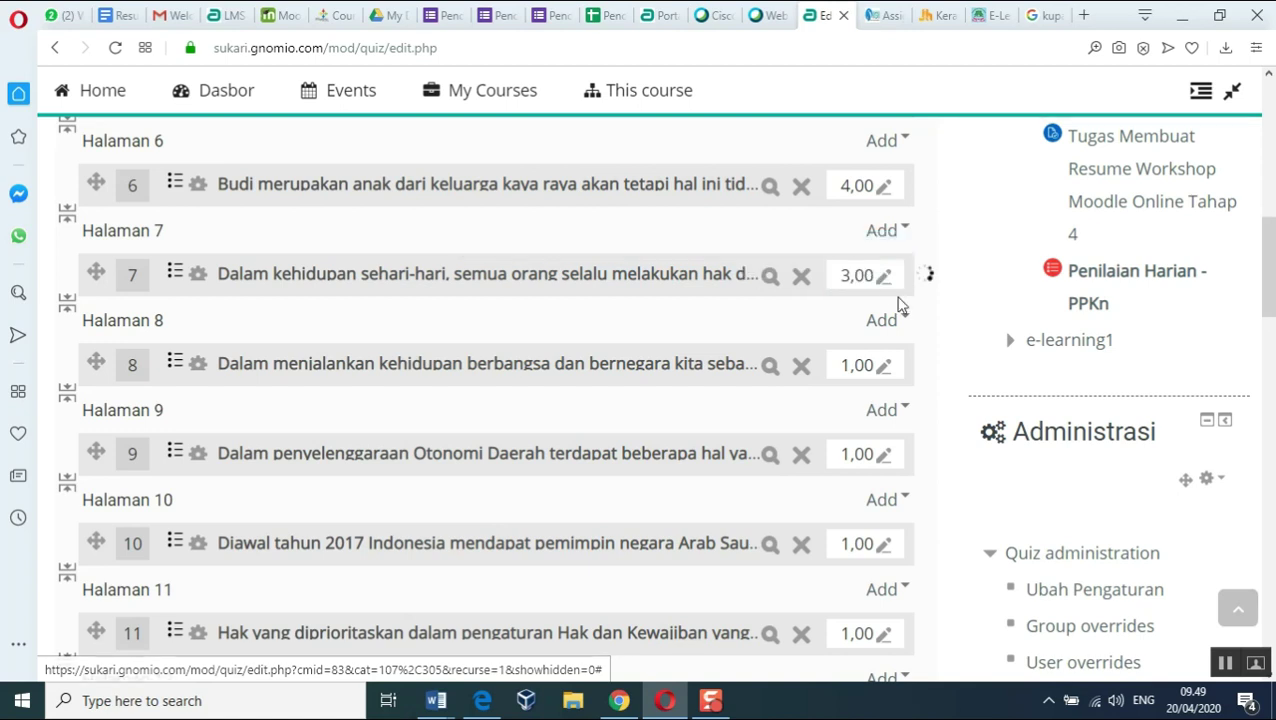
click(882, 370)
text(4)
key(Return)
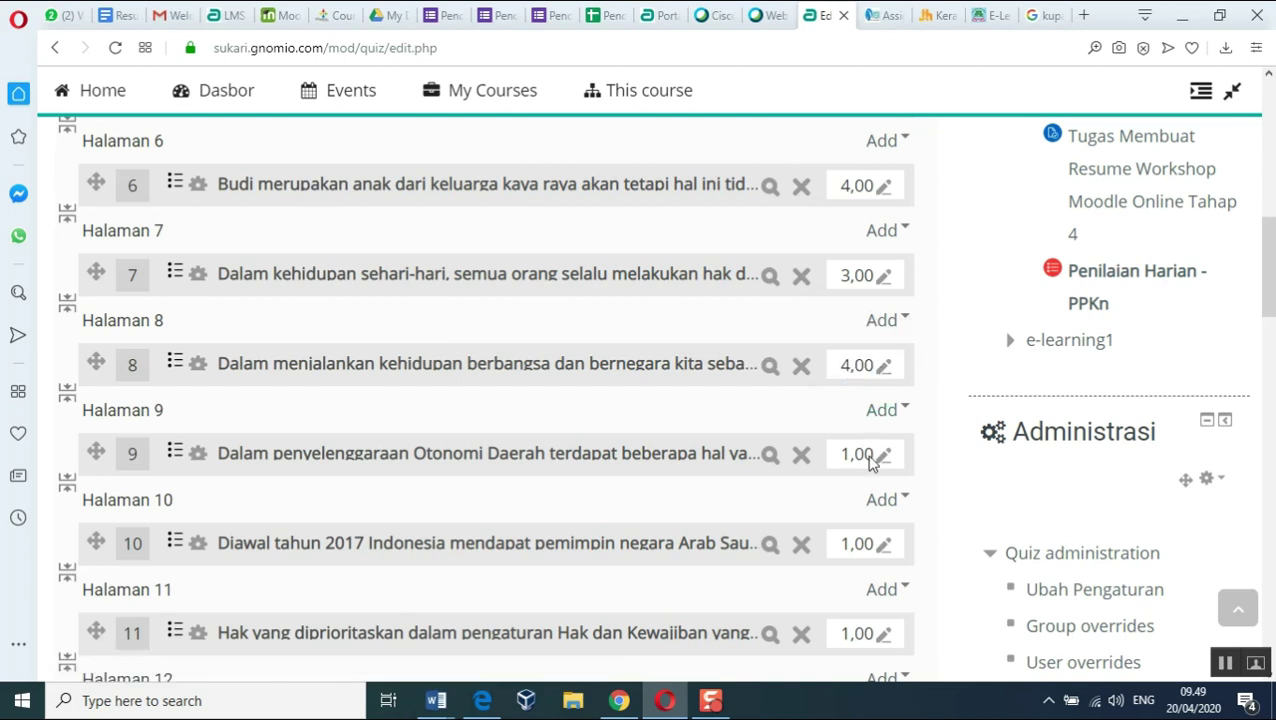
Set the marks of questions 9 and 10 to 3 each.
click(884, 458)
text(3)
key(Return)
click(884, 545)
text(3)
key(Return)
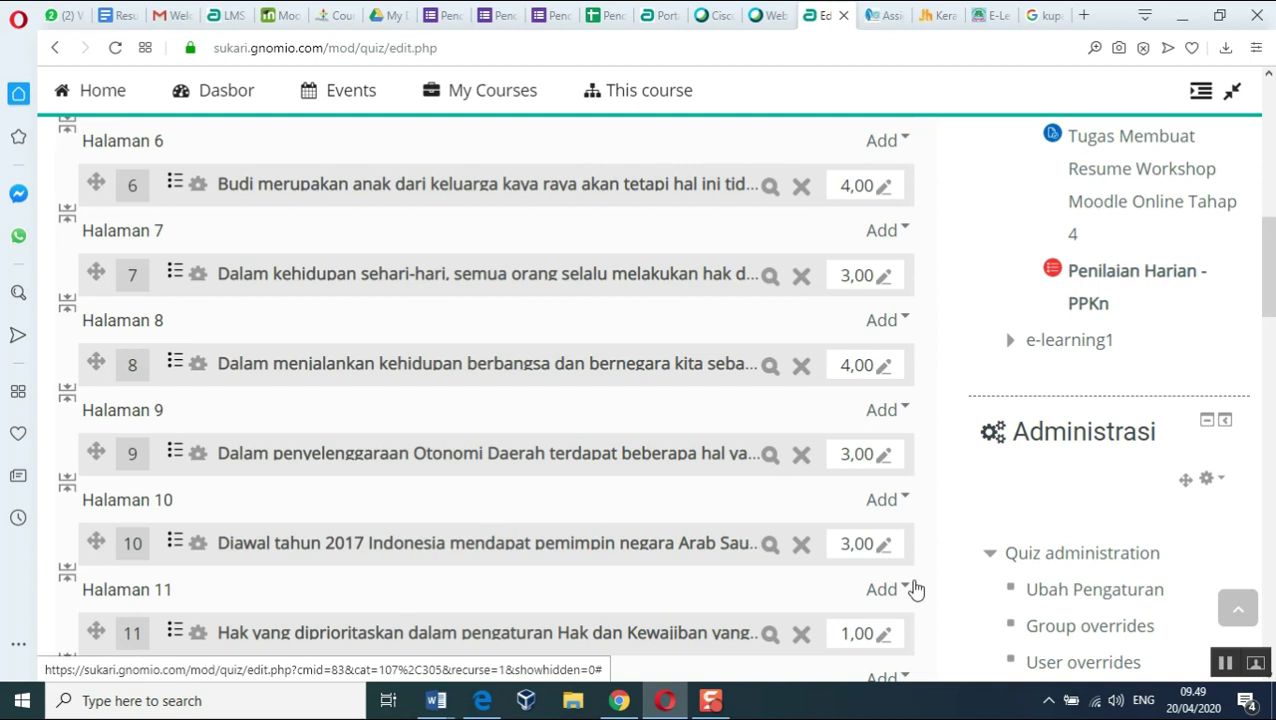
Set the marks of questions 11 and 12 to 4 each.
scroll(897, 584, down, 4)
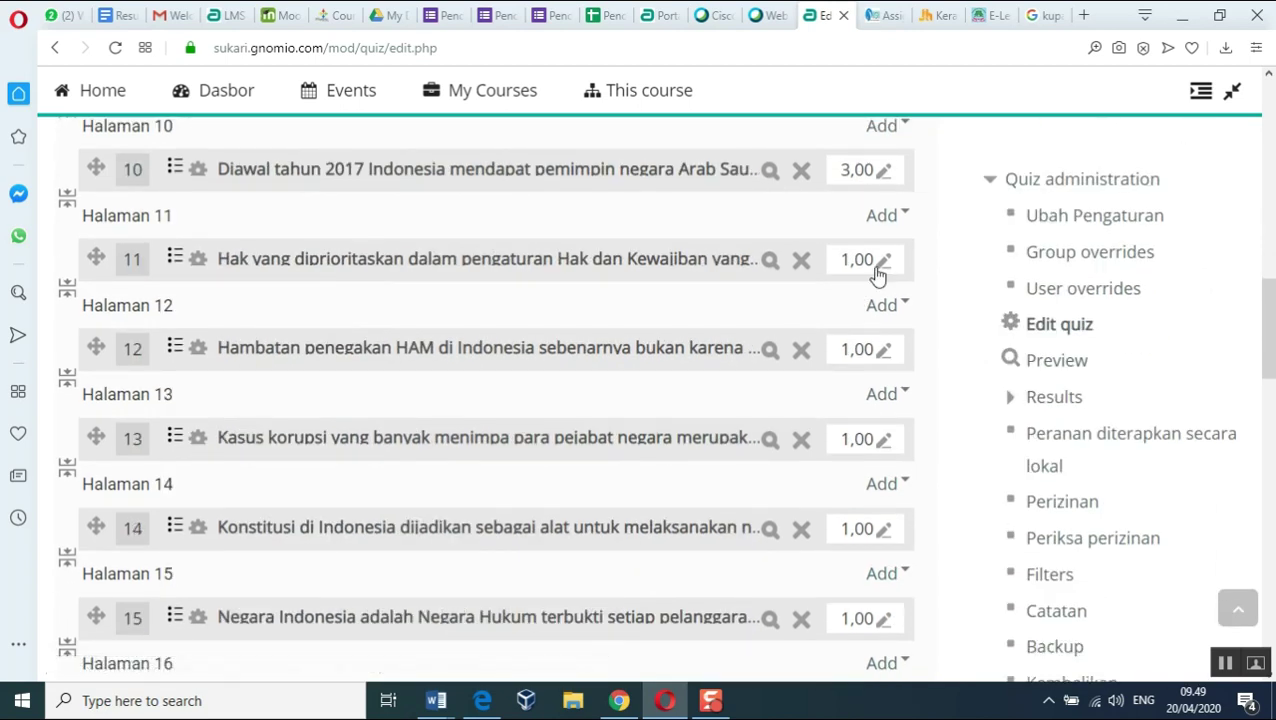
click(883, 262)
text(4)
key(Return)
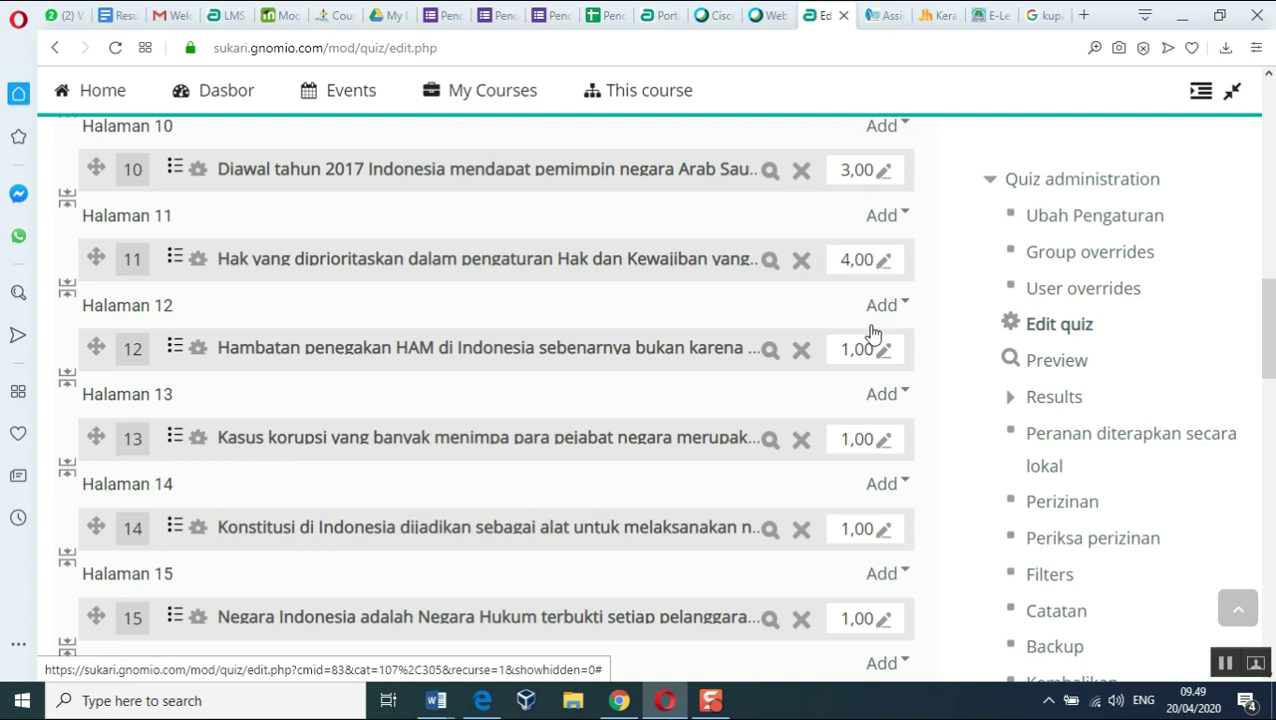
click(880, 352)
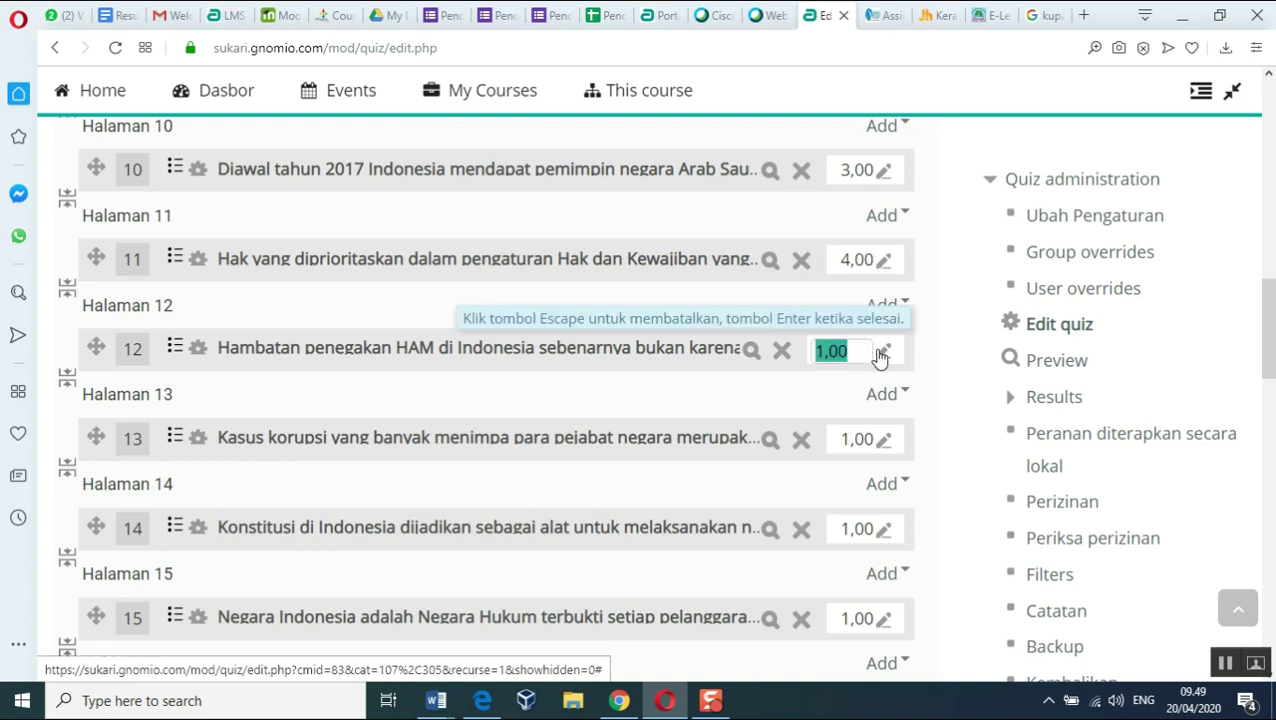
text(4)
key(Return)
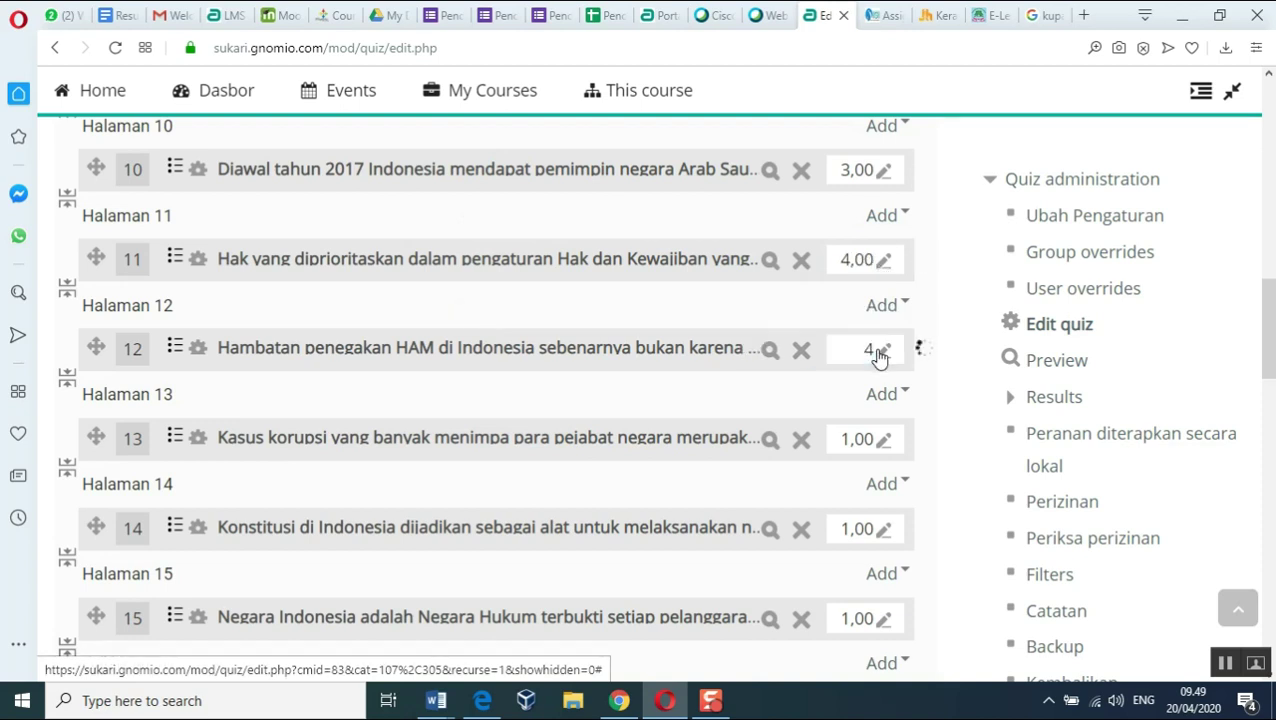
Set the marks of questions 13, 14 and 15 to 3 each.
click(880, 450)
text(3)
key(Return)
scroll(881, 455, down, 2)
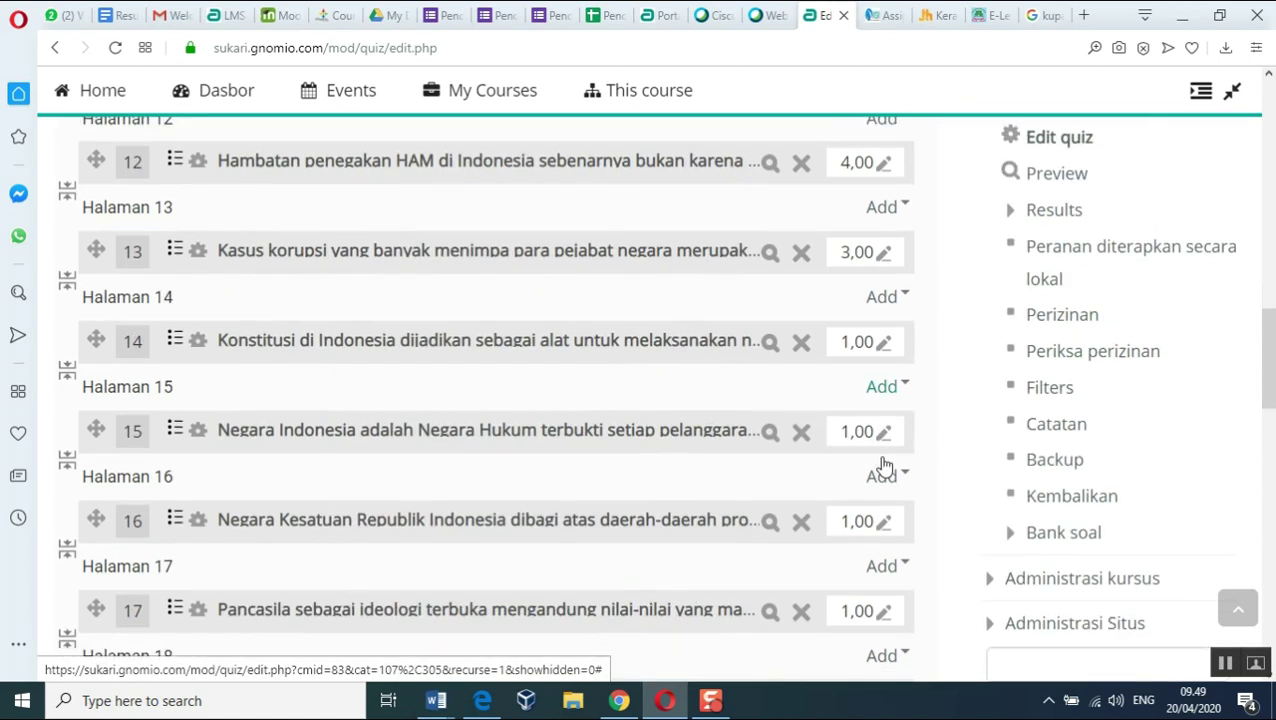
click(880, 353)
text(3)
key(Return)
click(884, 436)
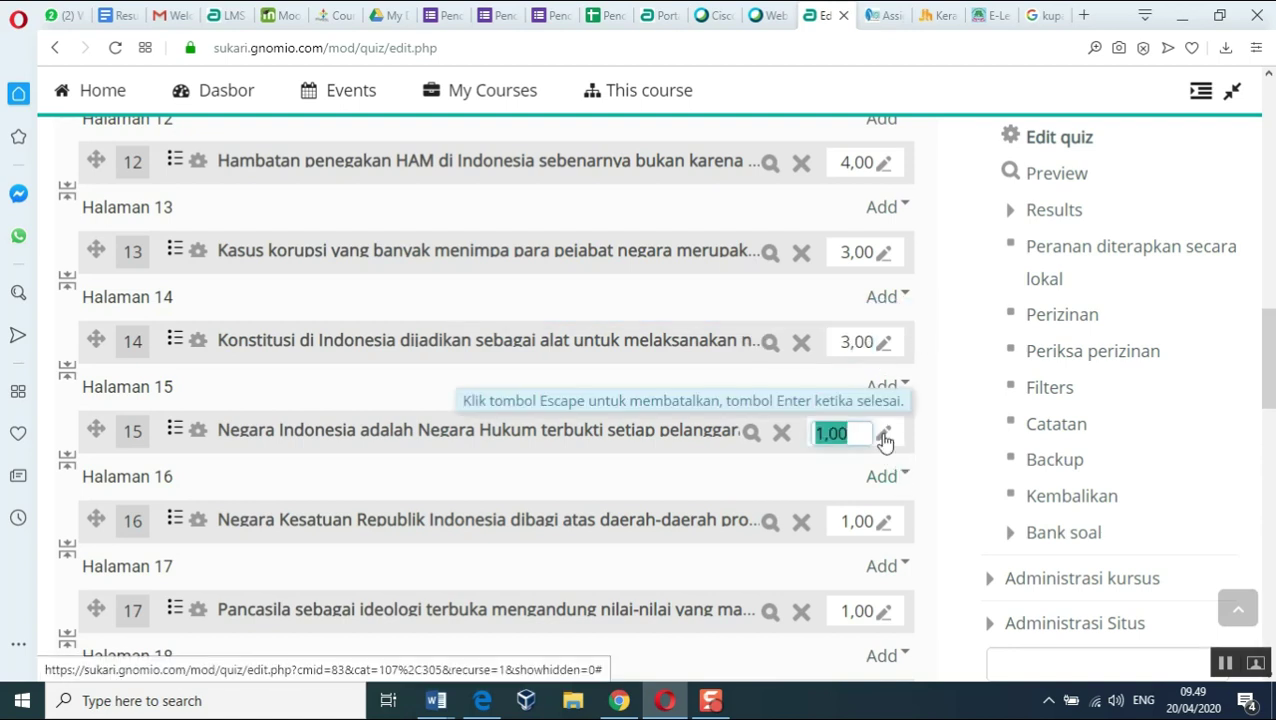
text(3)
key(Return)
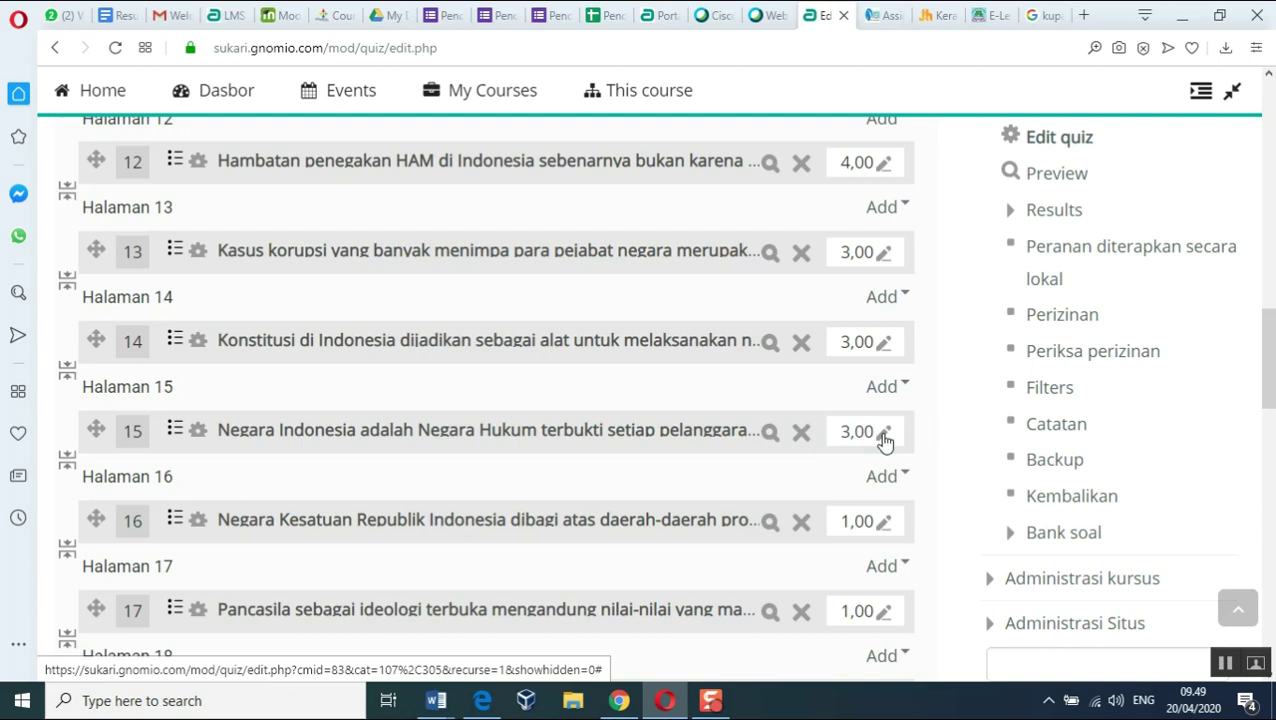
Set the marks of questions 16, 17 and 18 to 4 each.
click(880, 533)
text(4)
key(Return)
scroll(860, 540, down, 3)
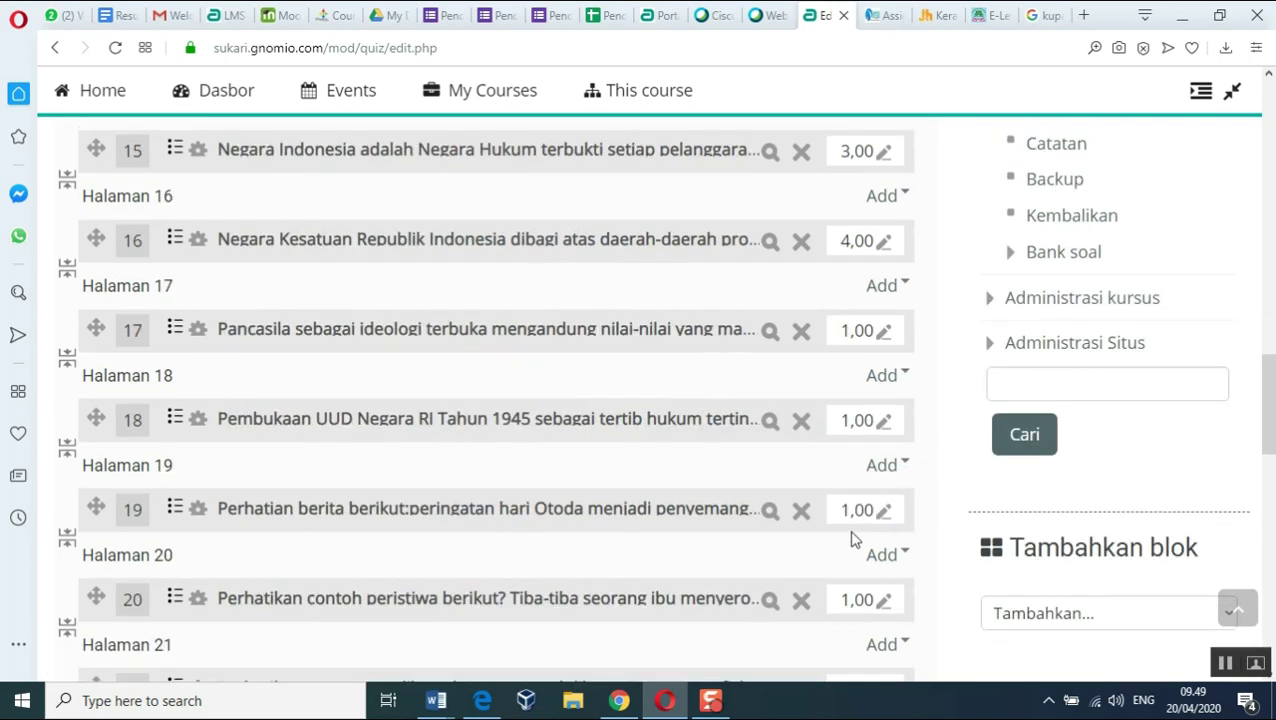
click(883, 424)
text(4)
key(Return)
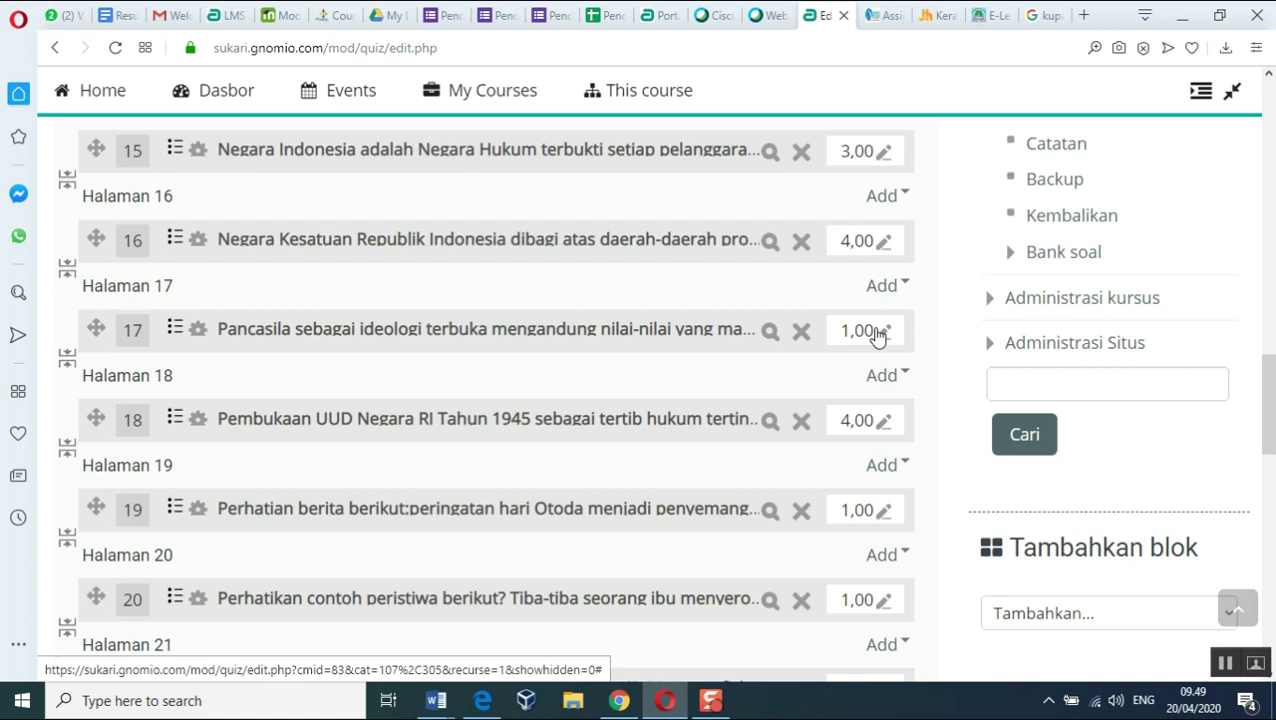
click(880, 333)
text(4)
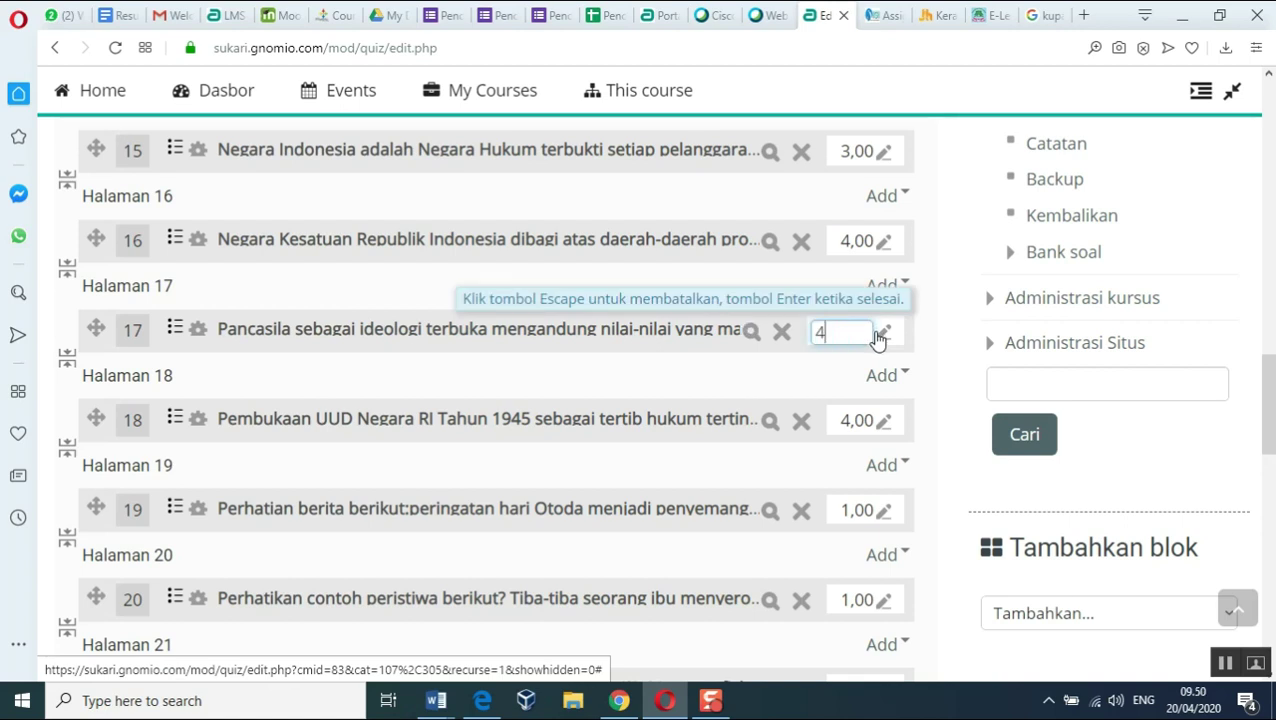
key(Return)
Set the mark of question 19 to 3 and the mark of question 20 to 4.
scroll(884, 390, down, 1)
scroll(885, 390, down, 3)
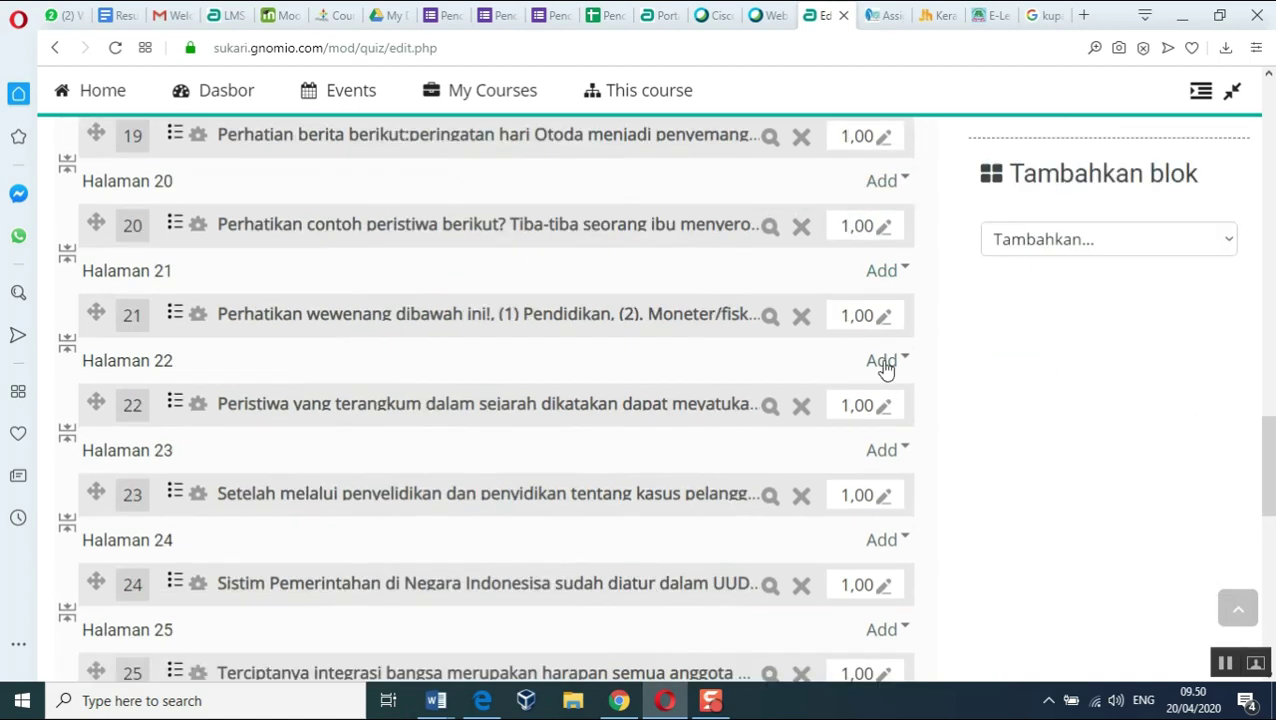
click(880, 142)
text(3)
key(Return)
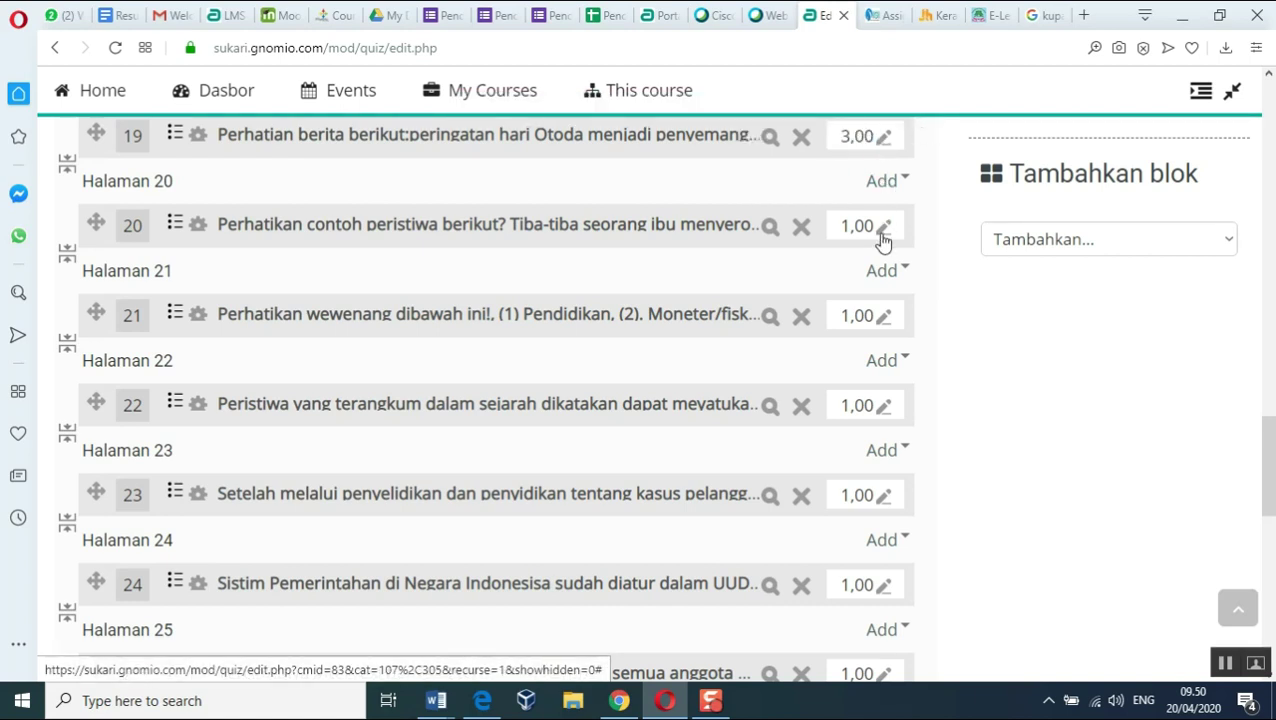
click(883, 240)
text(4)
key(Return)
Check the quiz's total of marks, then return to the questions after number 20 whose marks still need setting.
scroll(878, 242, up, 2)
scroll(875, 250, down, 4)
scroll(866, 250, up, 20)
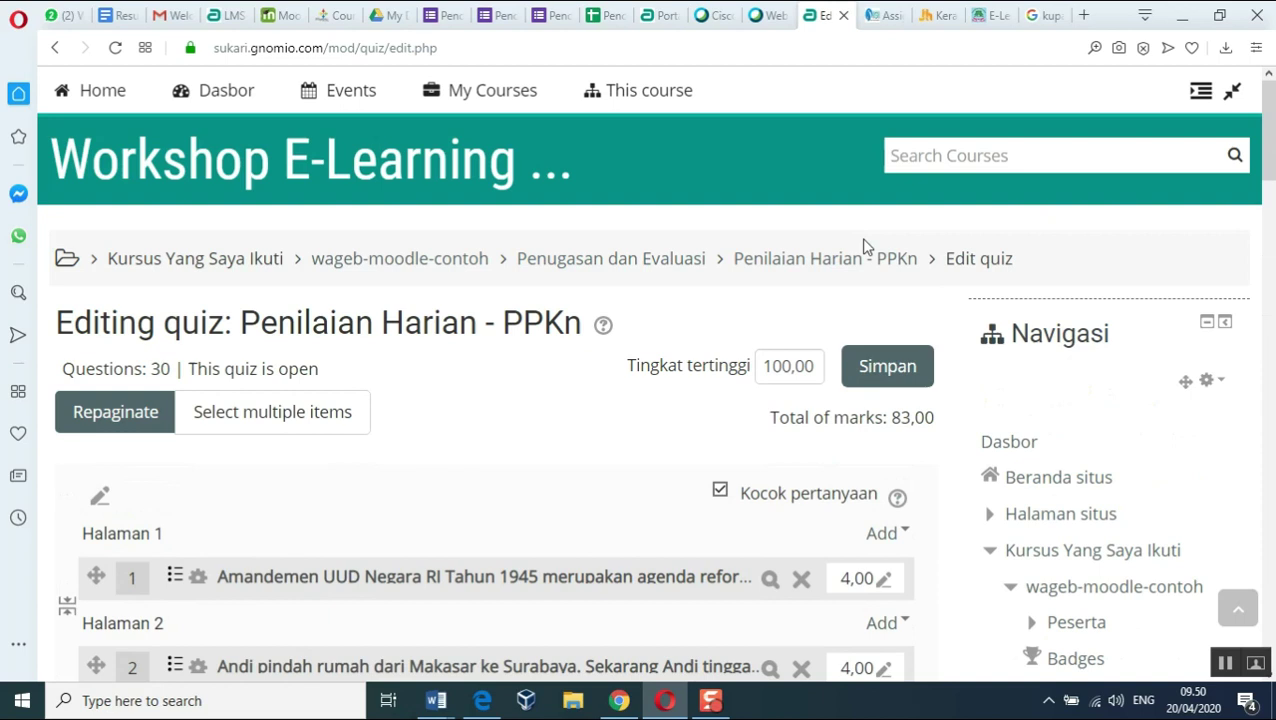
scroll(864, 246, up, 1)
scroll(866, 330, down, 7)
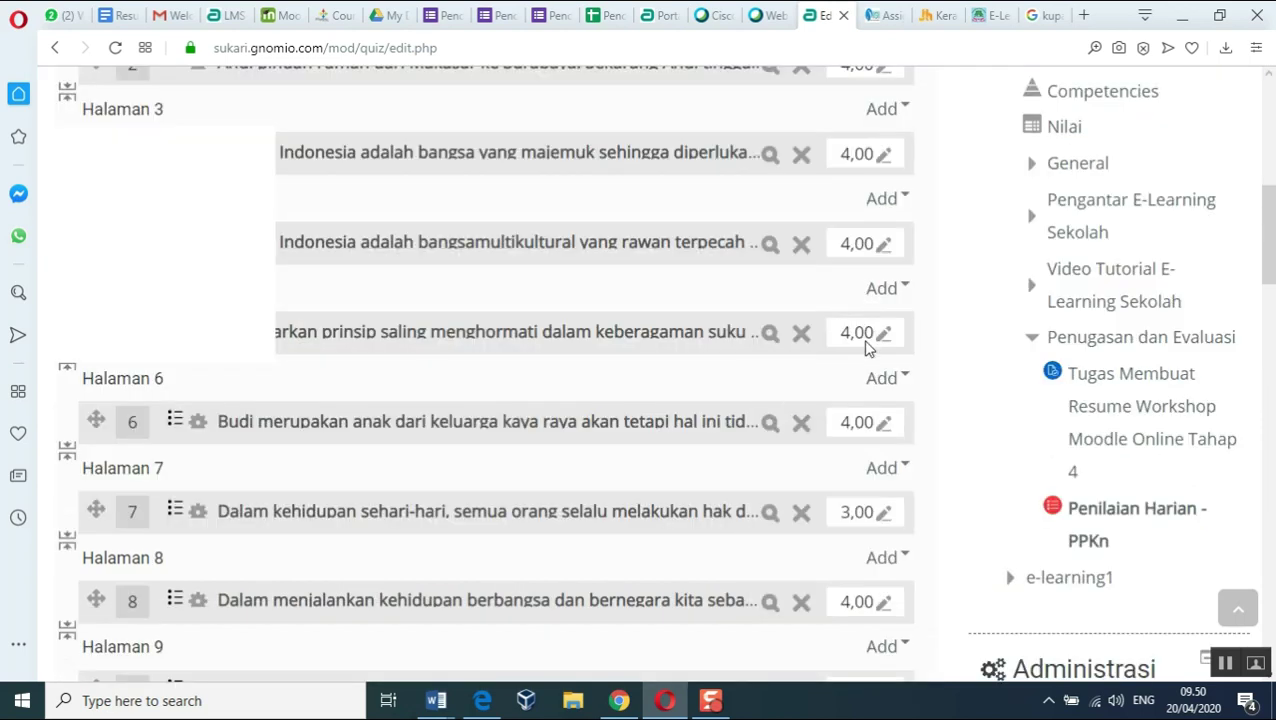
scroll(866, 340, down, 15)
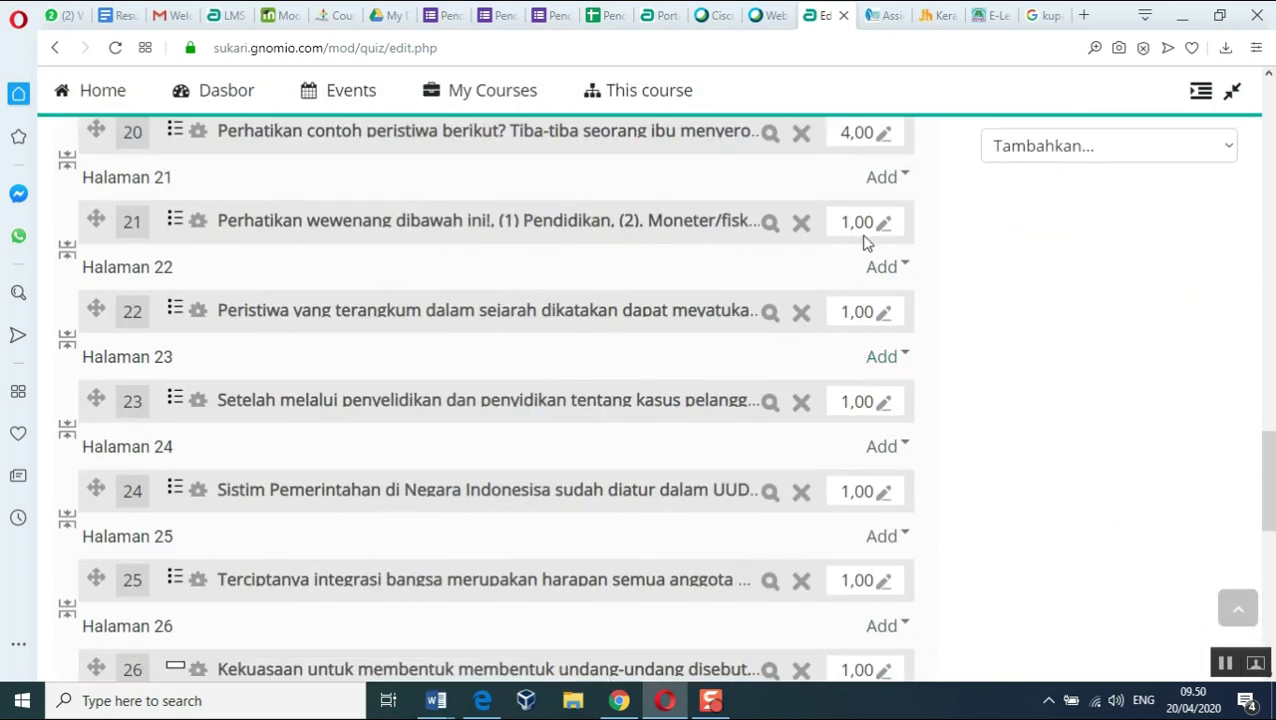
Set the marks of questions 21, 22 and 23 to 3 each.
click(884, 232)
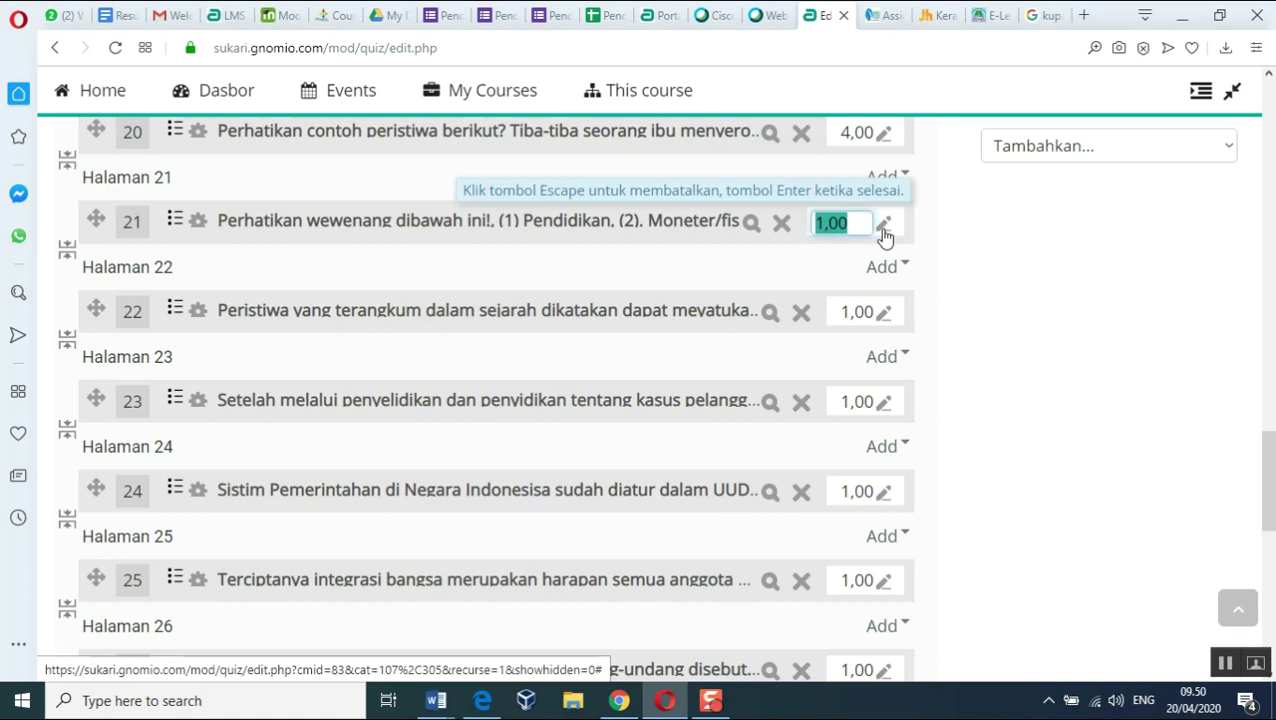
text(3)
key(Return)
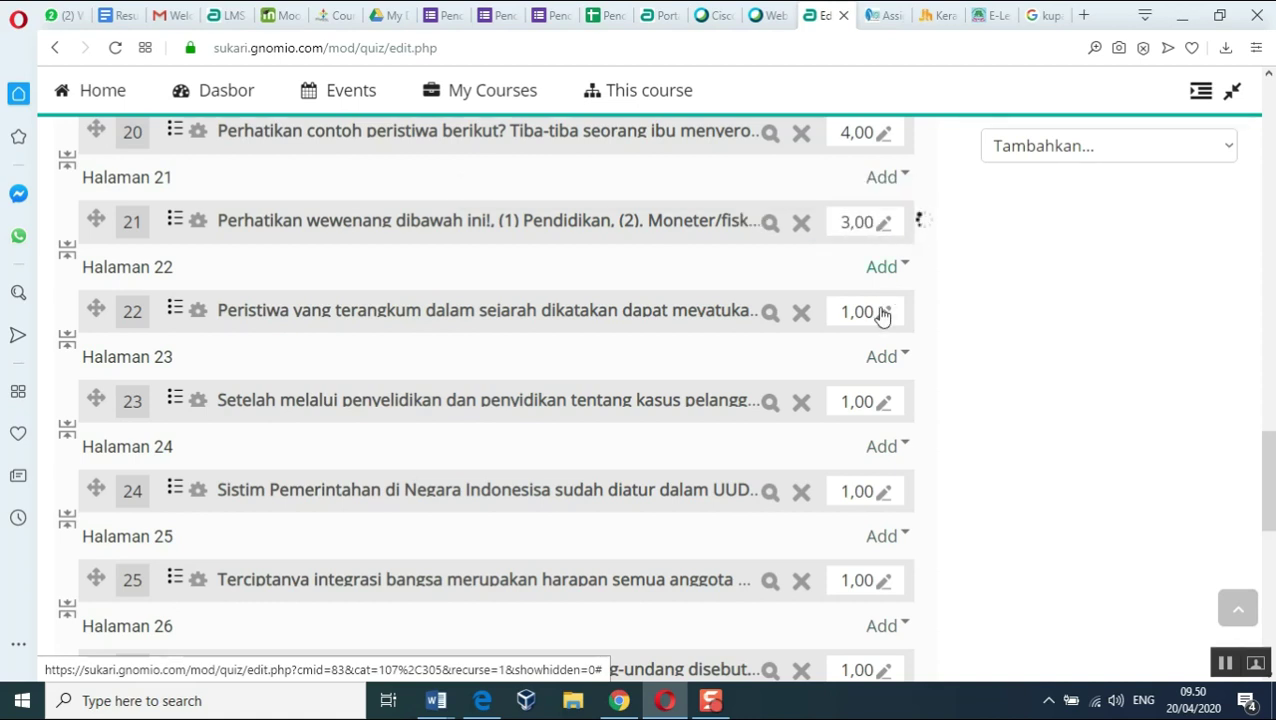
click(884, 313)
text(3)
key(Return)
click(880, 408)
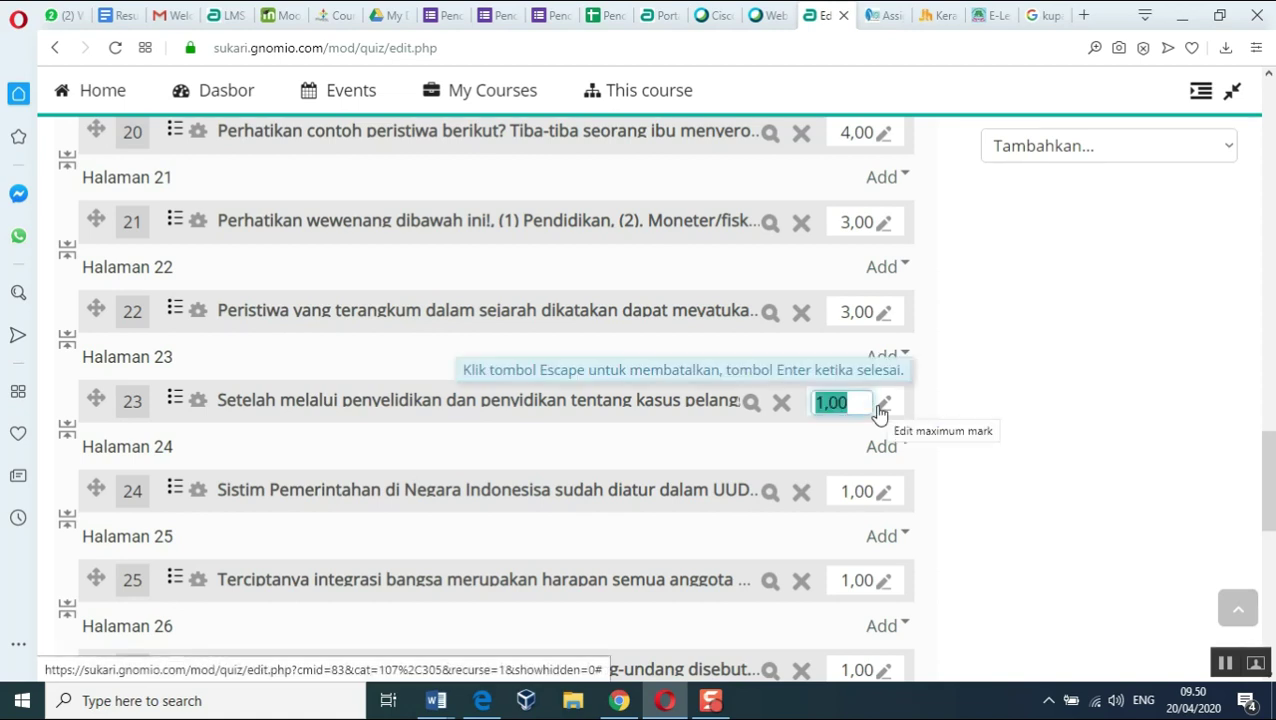
text(3)
key(Return)
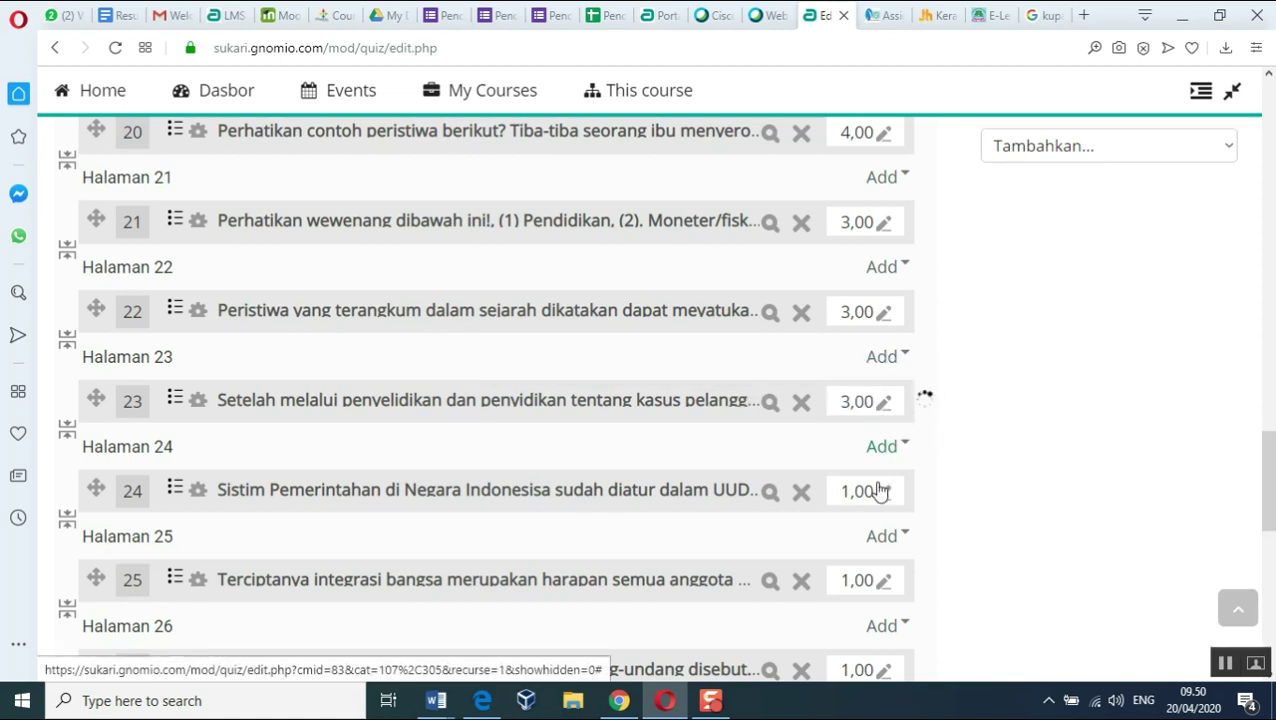
Set the marks of questions 24, 25 and 26 to 4 each.
click(878, 497)
text(4)
key(Return)
scroll(879, 605, down, 3)
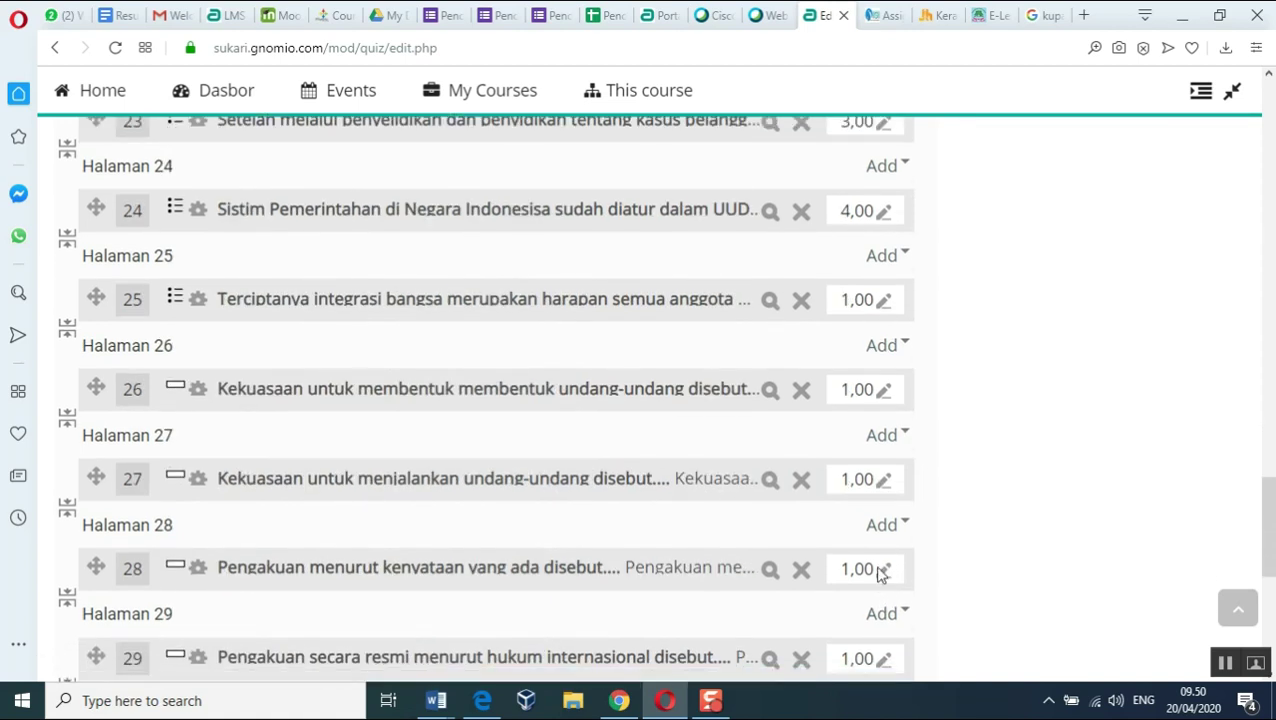
click(883, 391)
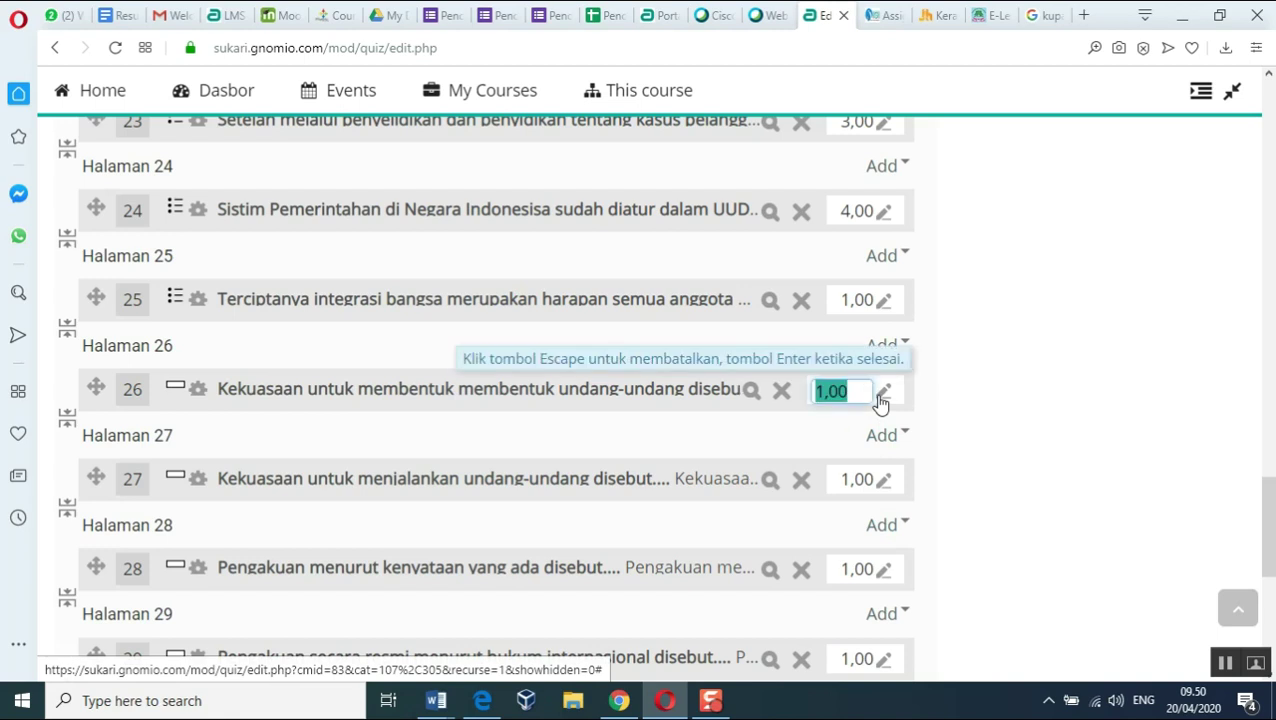
text(4)
key(Return)
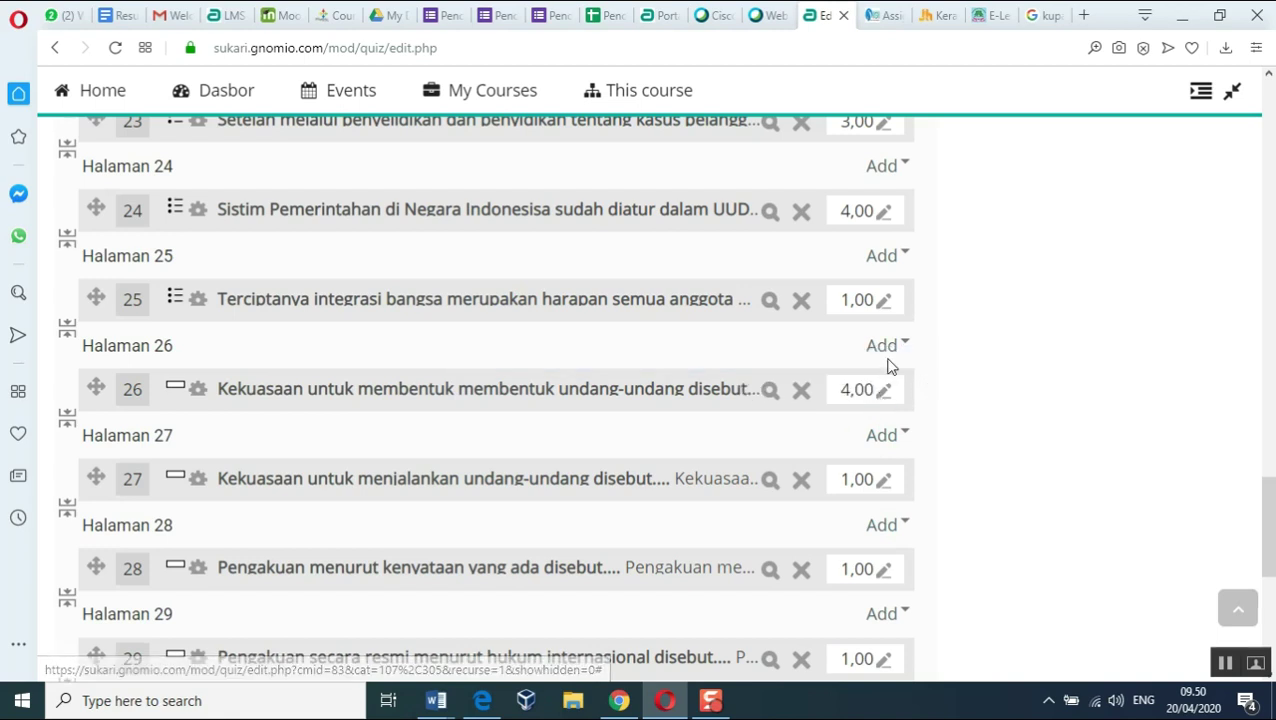
click(877, 304)
text(4)
key(Return)
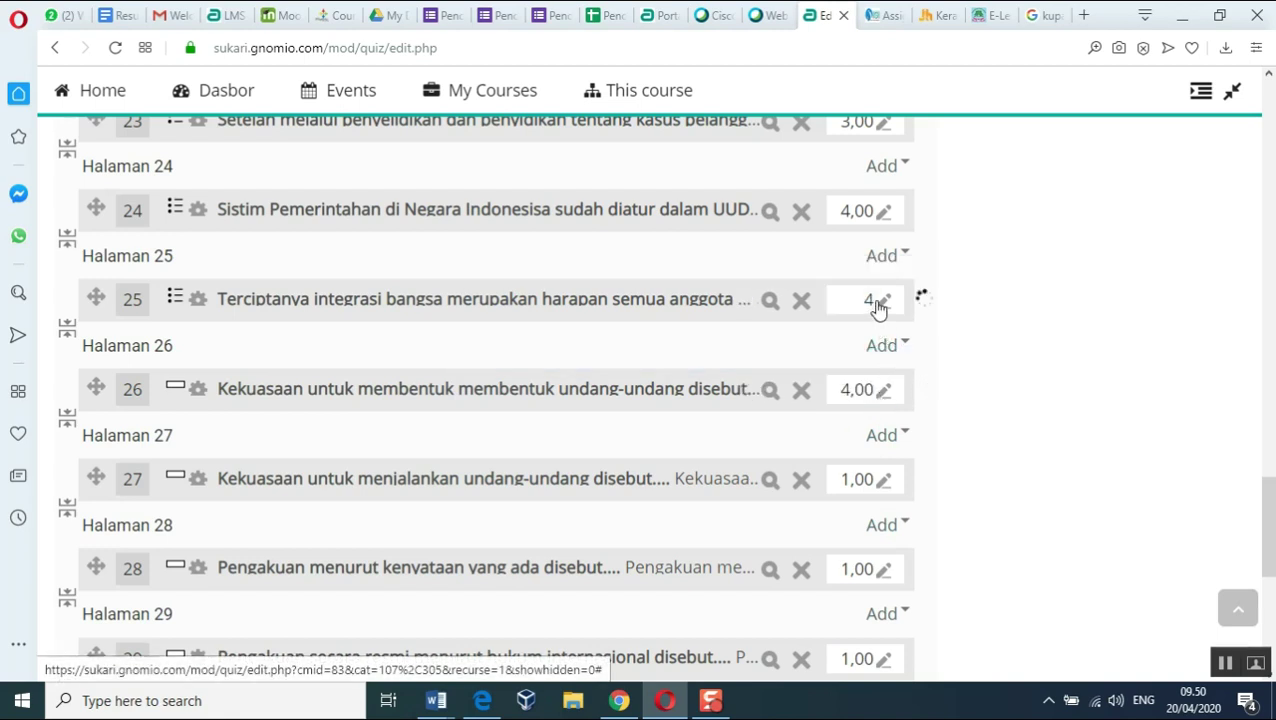
Set the marks of questions 27, 28 and 29 to 4 each.
scroll(877, 310, down, 2)
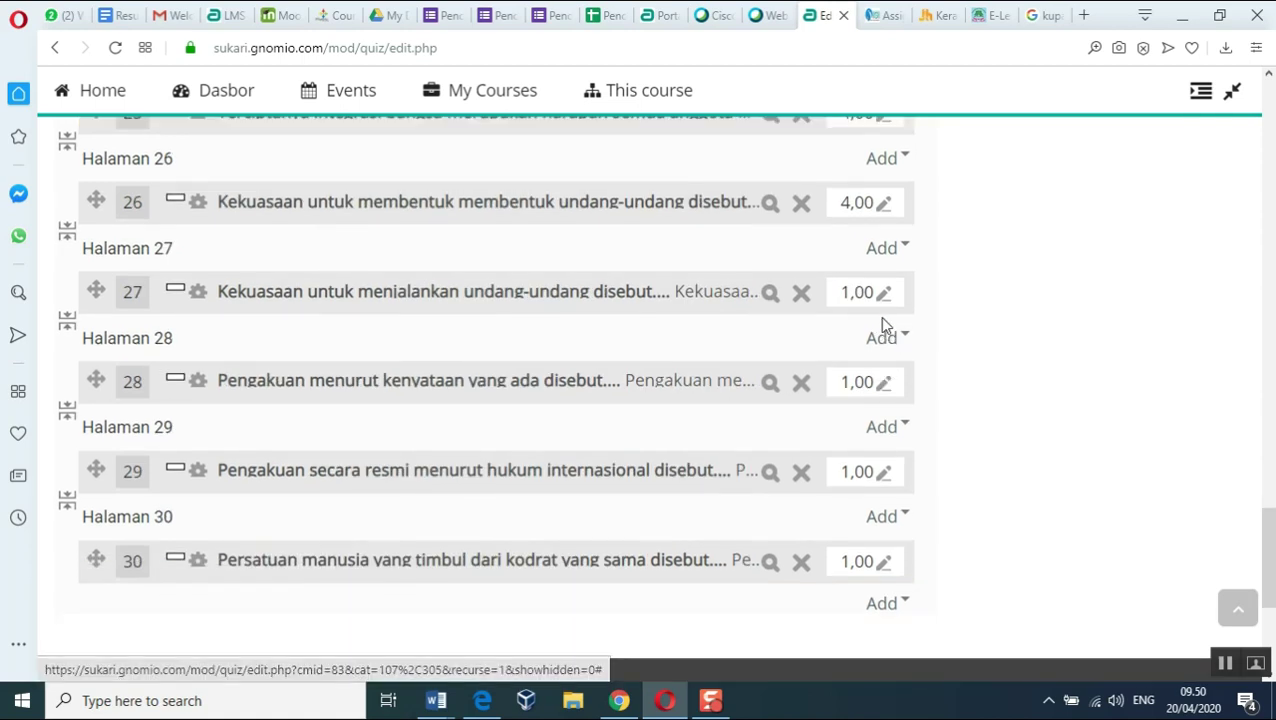
click(882, 296)
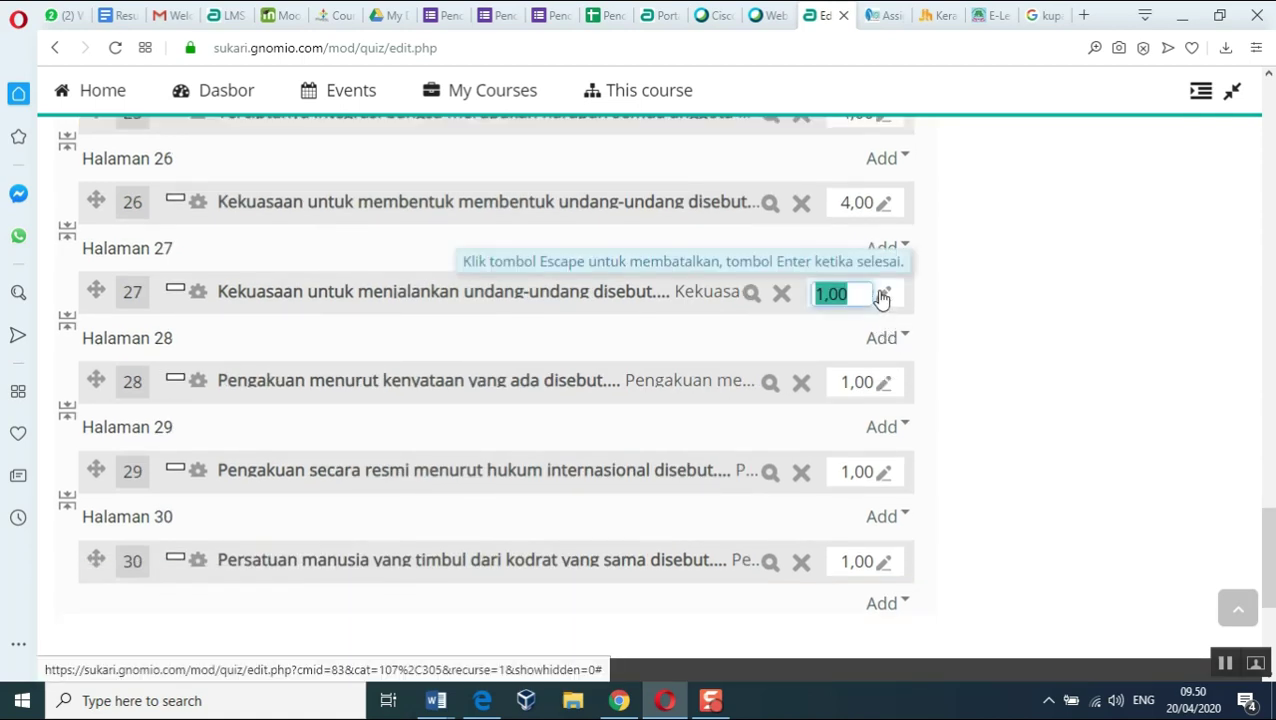
text(4)
key(Return)
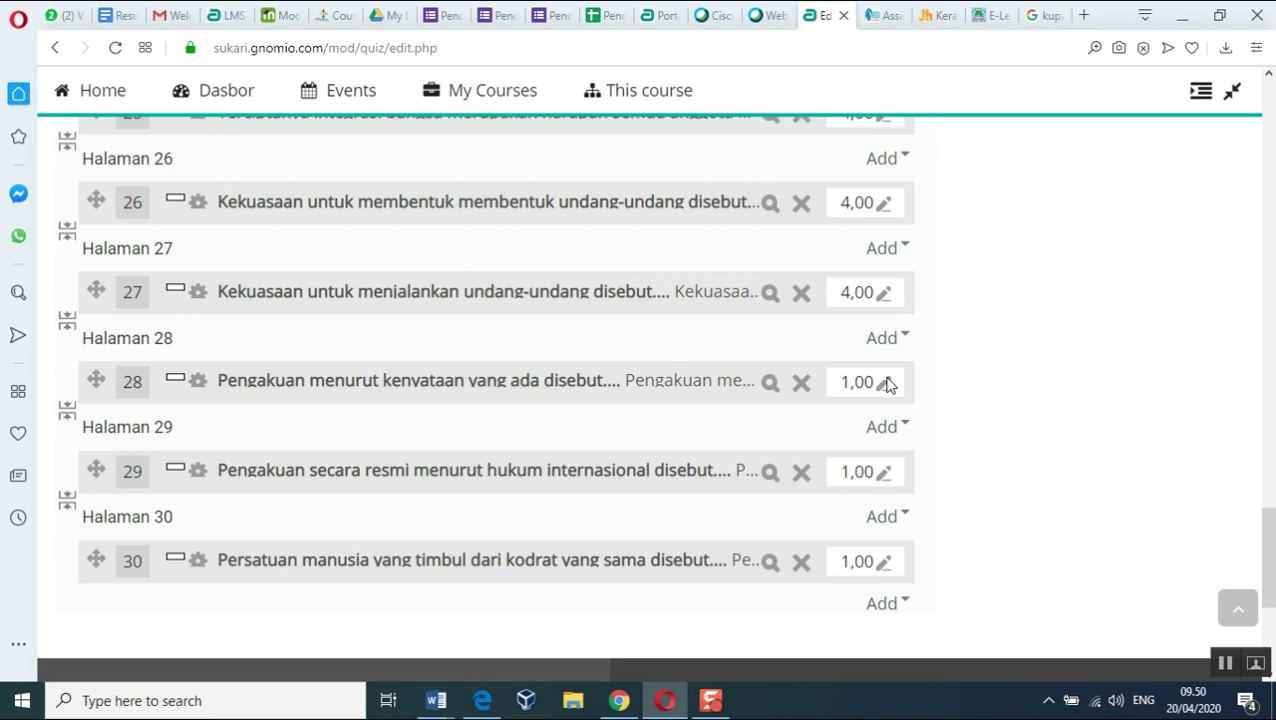
click(879, 390)
text(4)
key(Return)
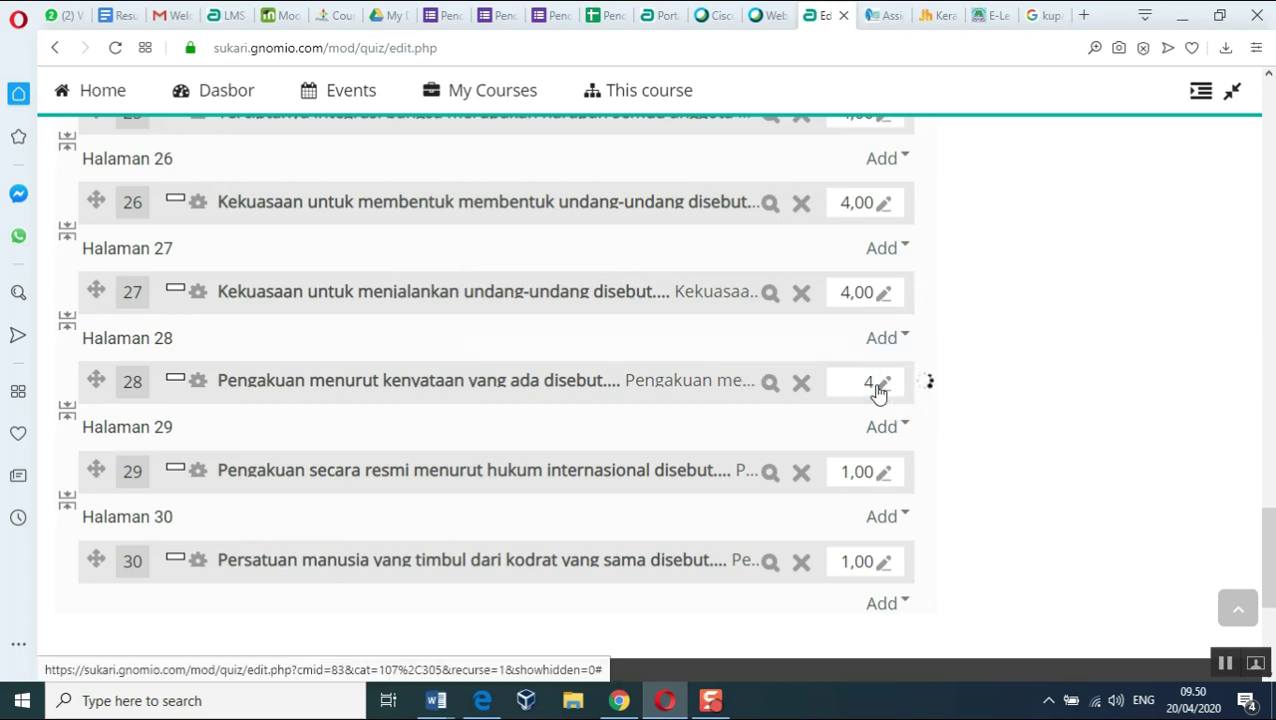
click(884, 474)
text(4)
key(Return)
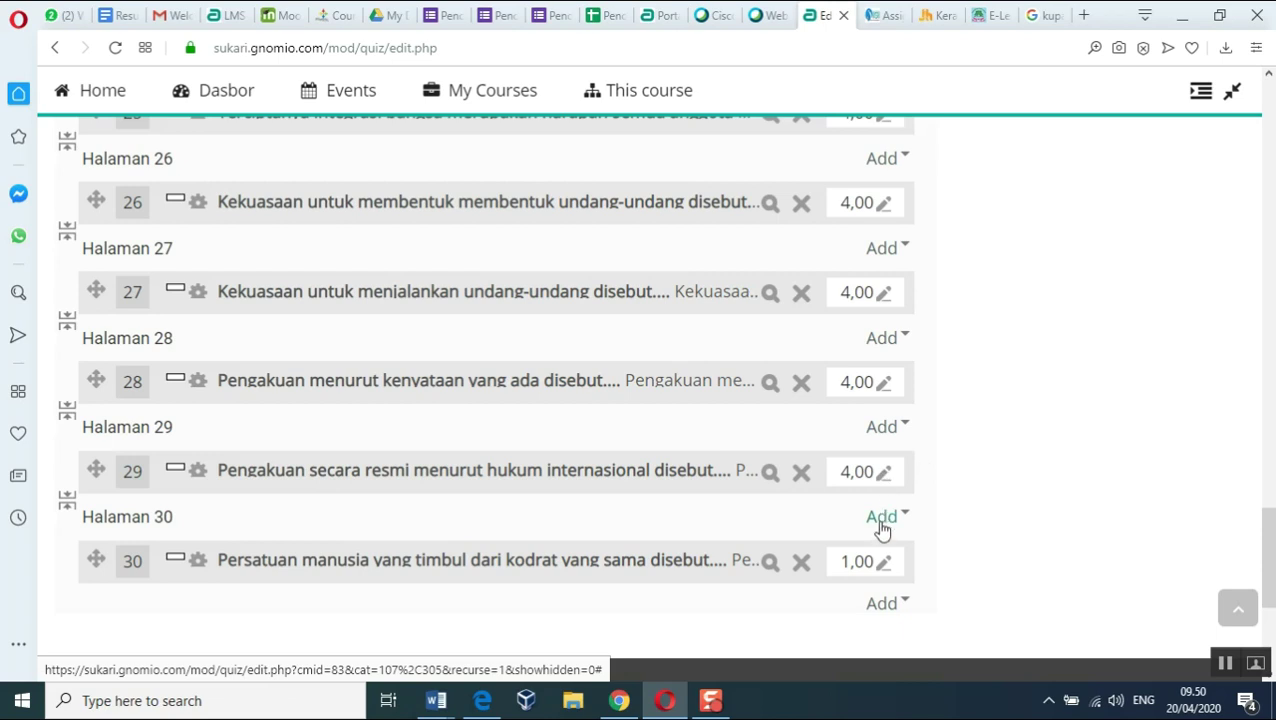
Compare the quiz's total of marks with its maximum grade and return to the last questions in the list.
scroll(883, 478, up, 12)
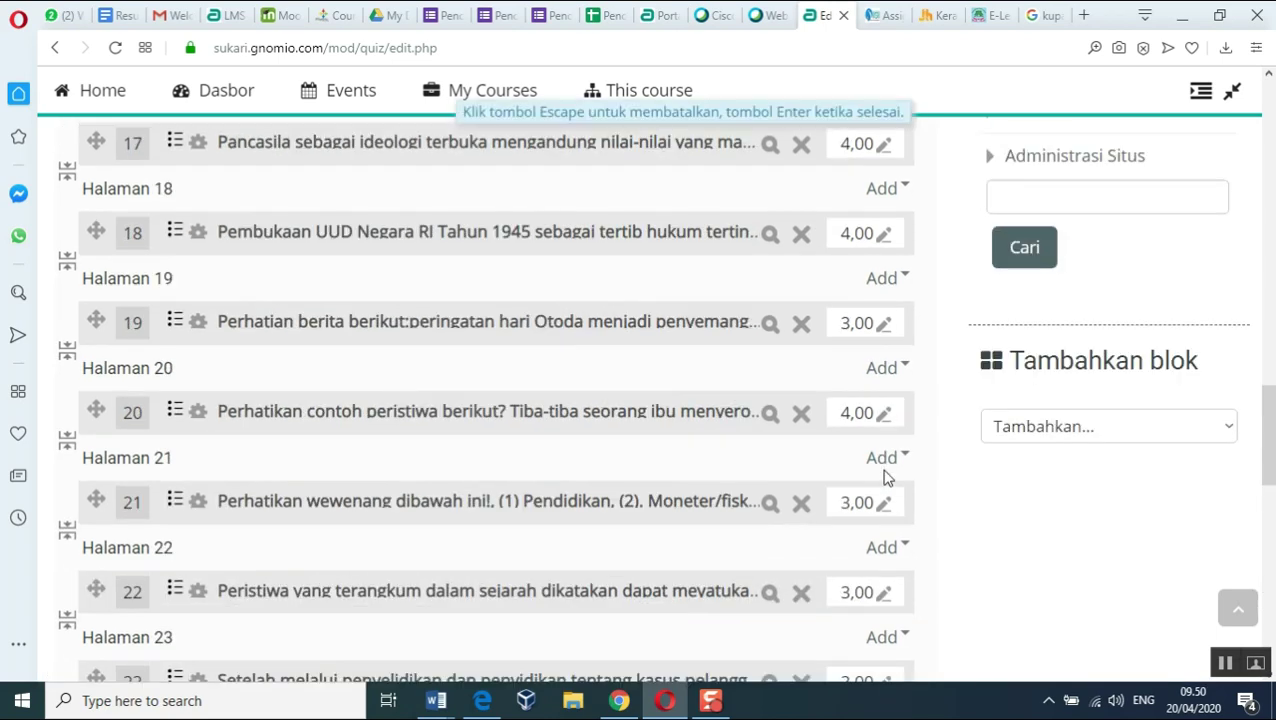
scroll(884, 478, up, 12)
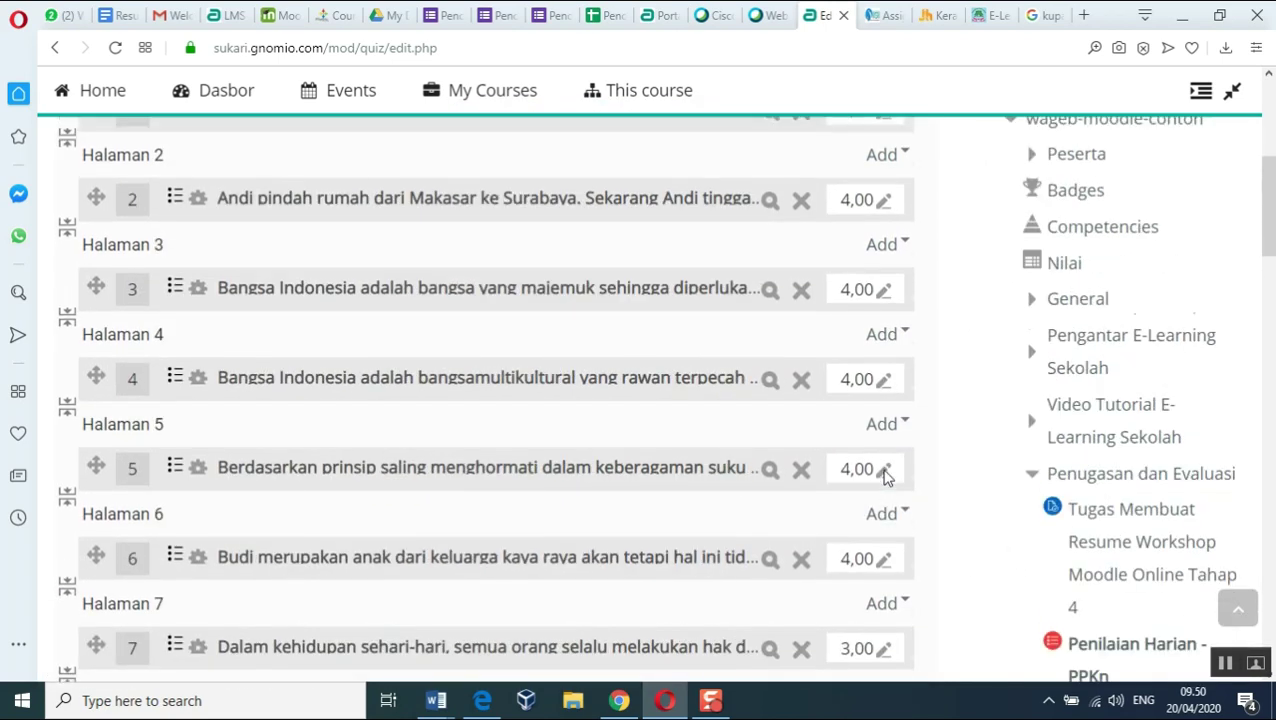
scroll(884, 478, up, 3)
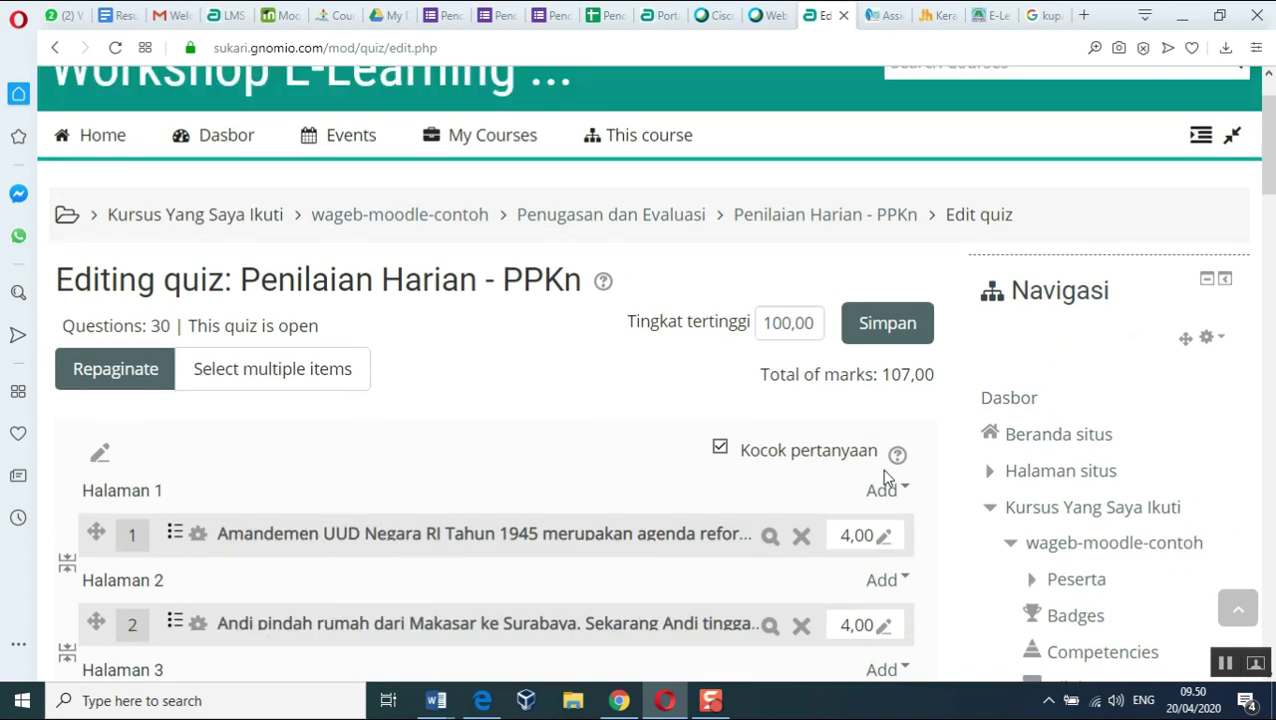
scroll(884, 478, down, 19)
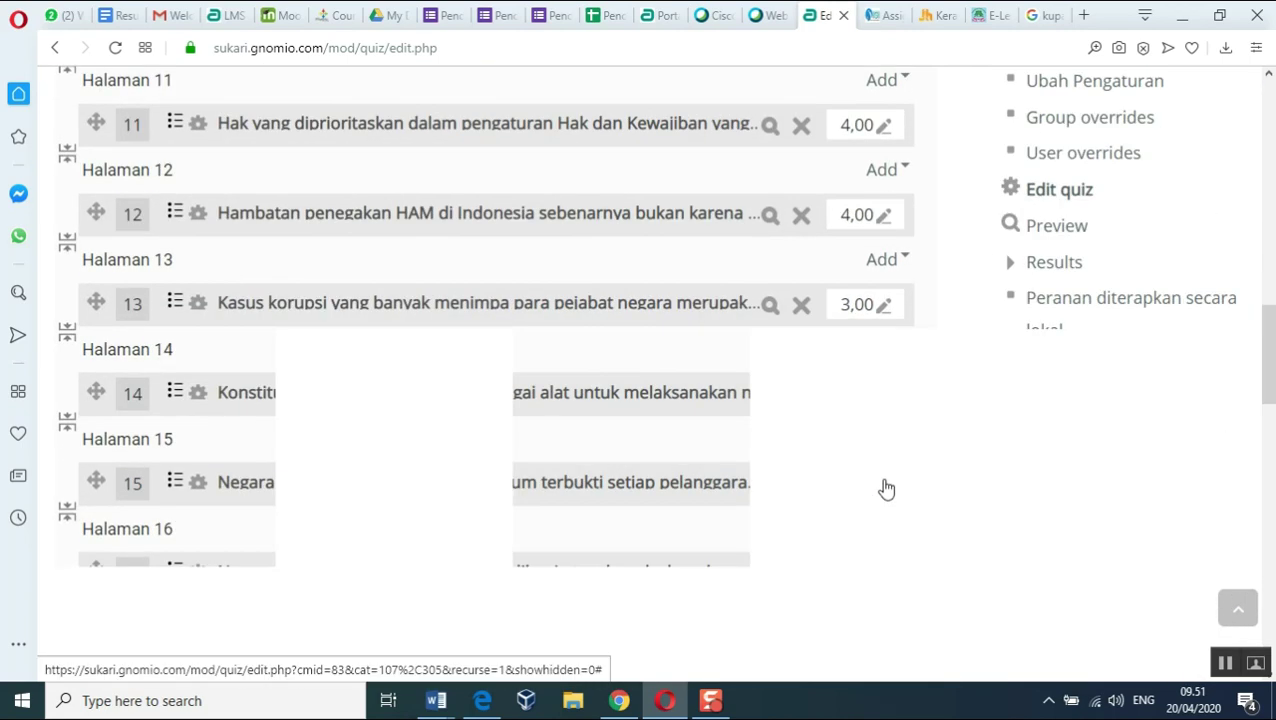
scroll(886, 488, down, 10)
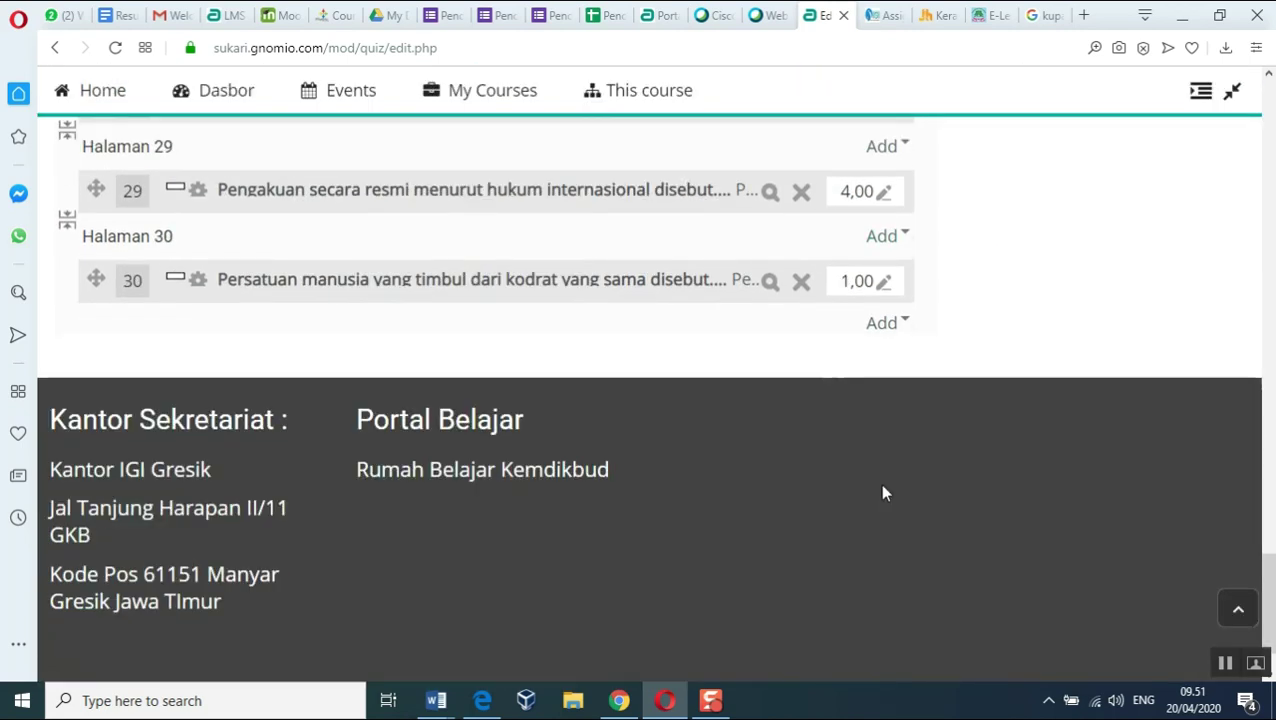
scroll(884, 490, up, 3)
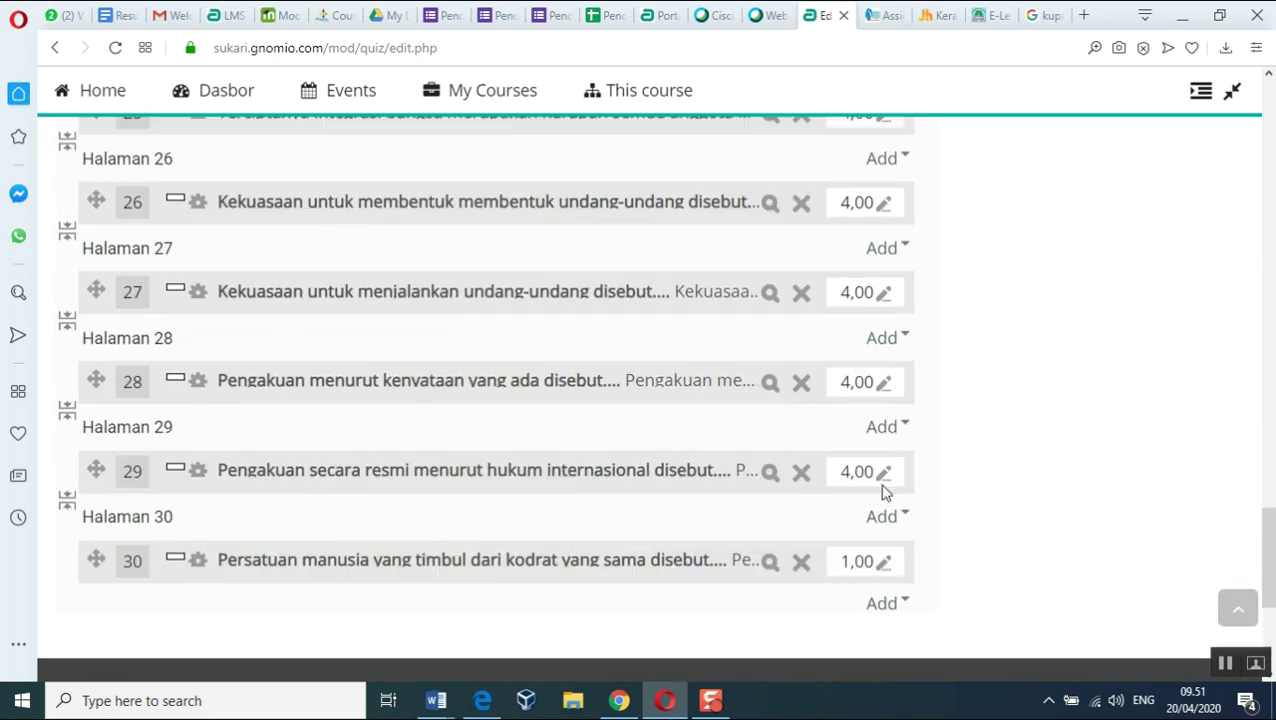
Set the marks of questions 30 and 29 to 3 each.
click(883, 565)
text(3)
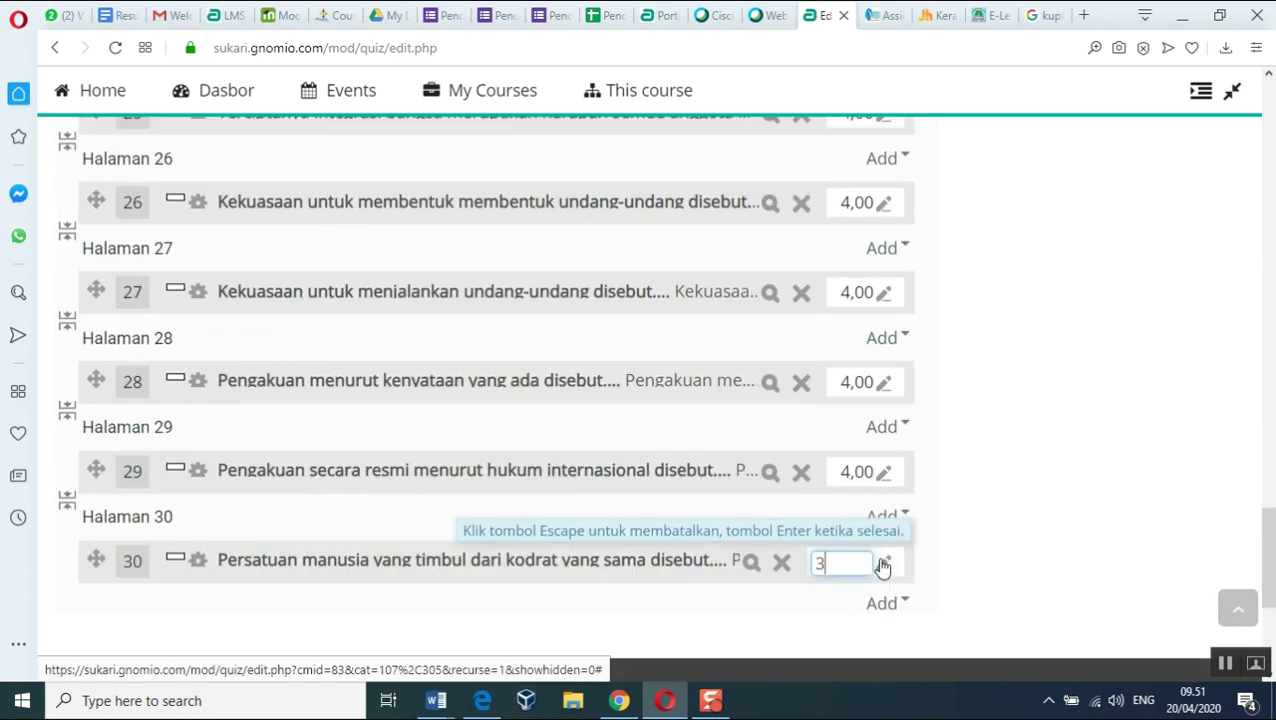
key(Return)
click(884, 474)
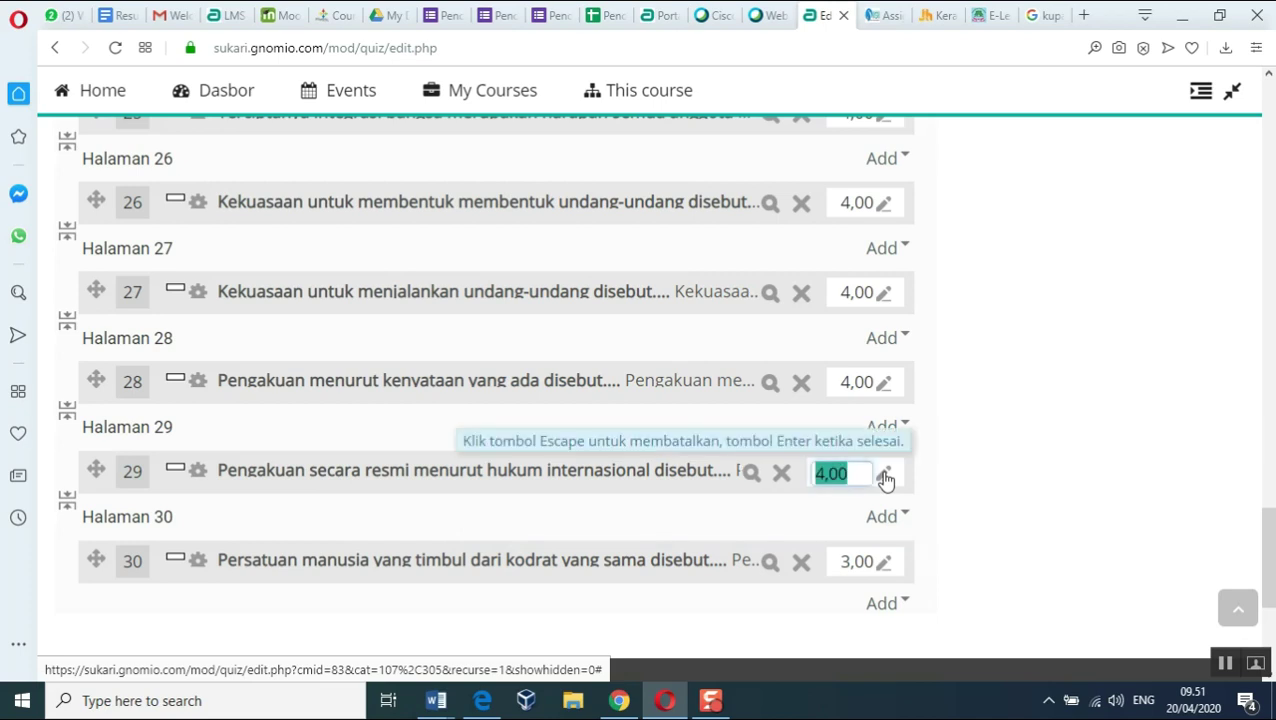
text(3)
key(Return)
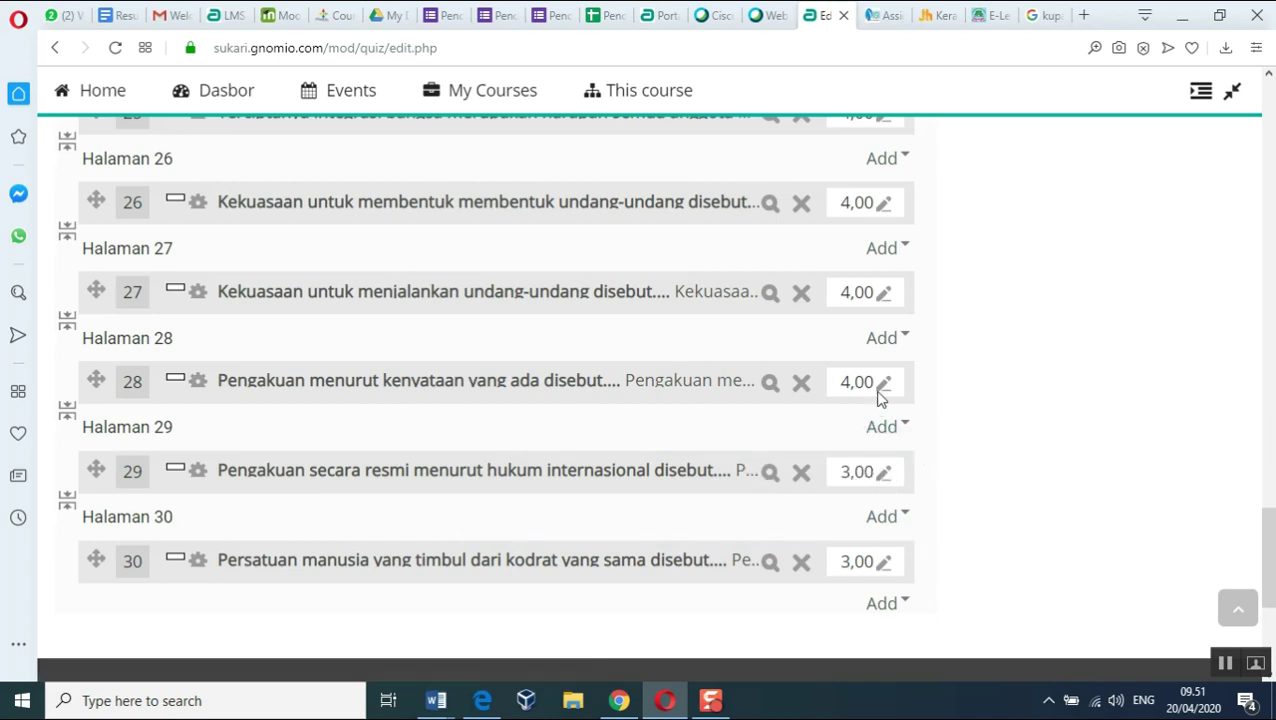
click(881, 390)
text(3)
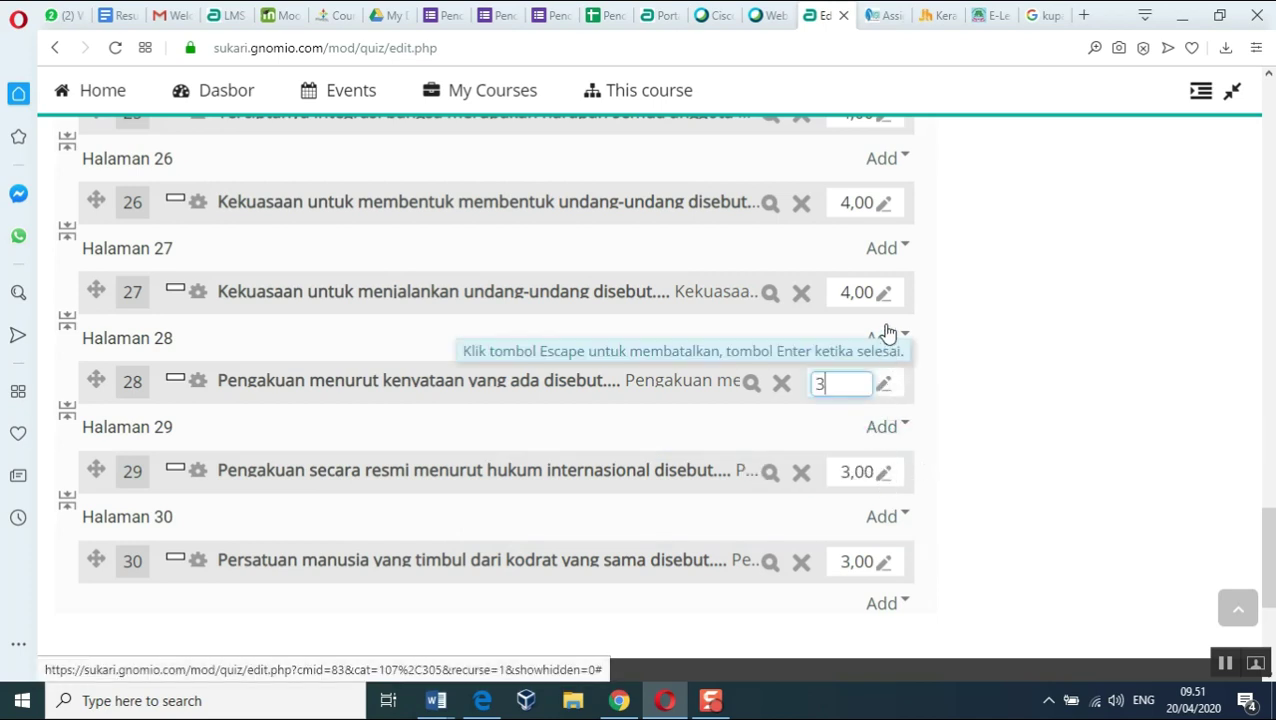
key(Escape)
click(881, 295)
key(Escape)
Set the marks of questions 26, 27 and 28 to 3 each.
scroll(880, 305, up, 2)
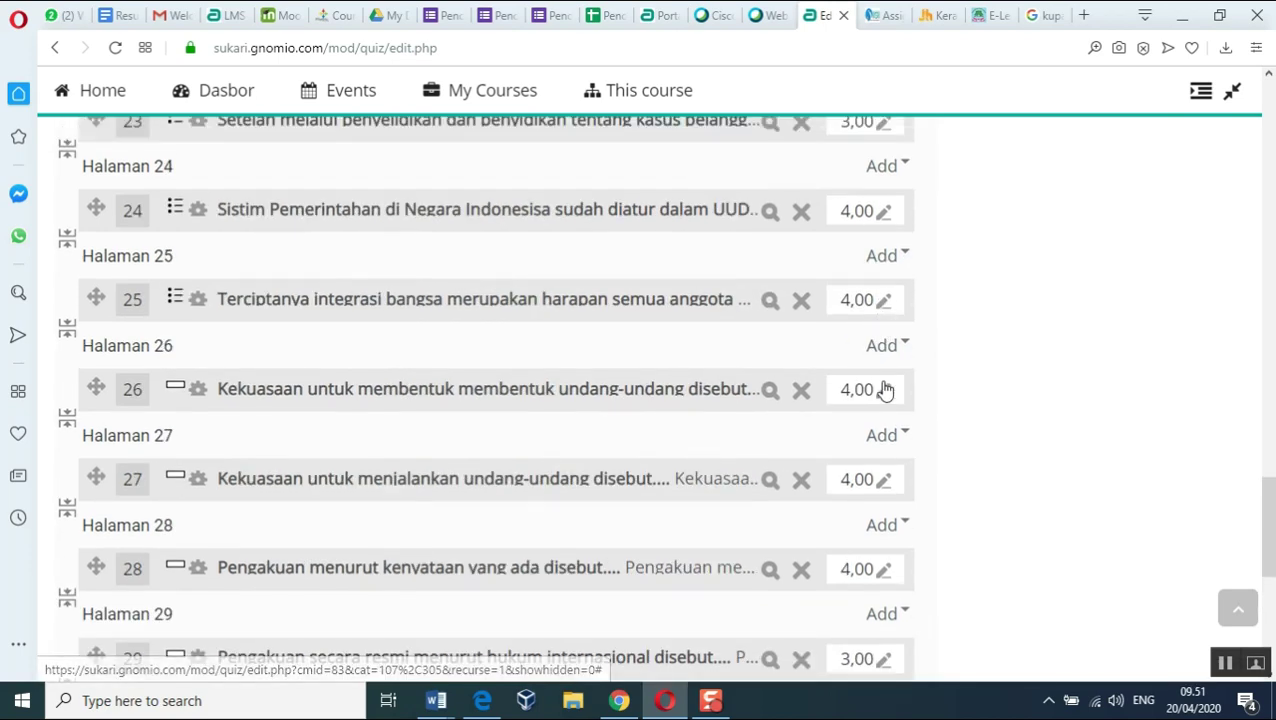
click(884, 395)
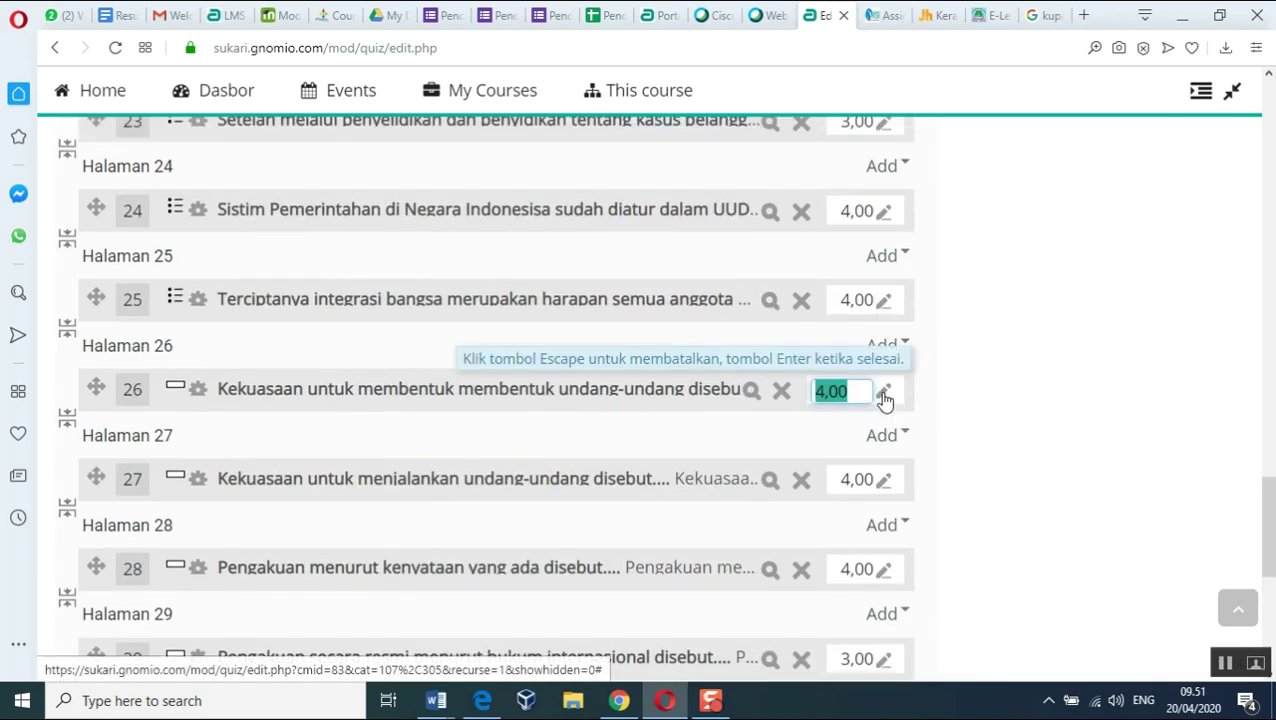
text(3)
key(Return)
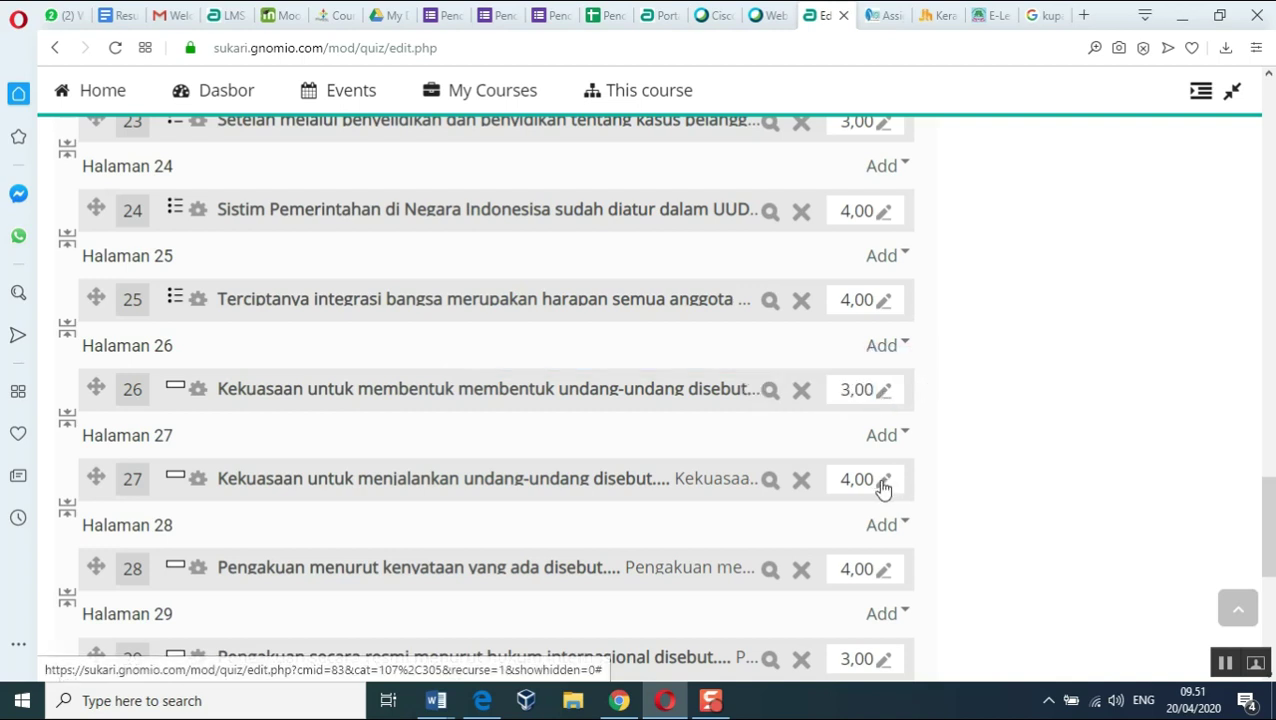
click(884, 482)
text(3)
key(Return)
click(883, 578)
text(3)
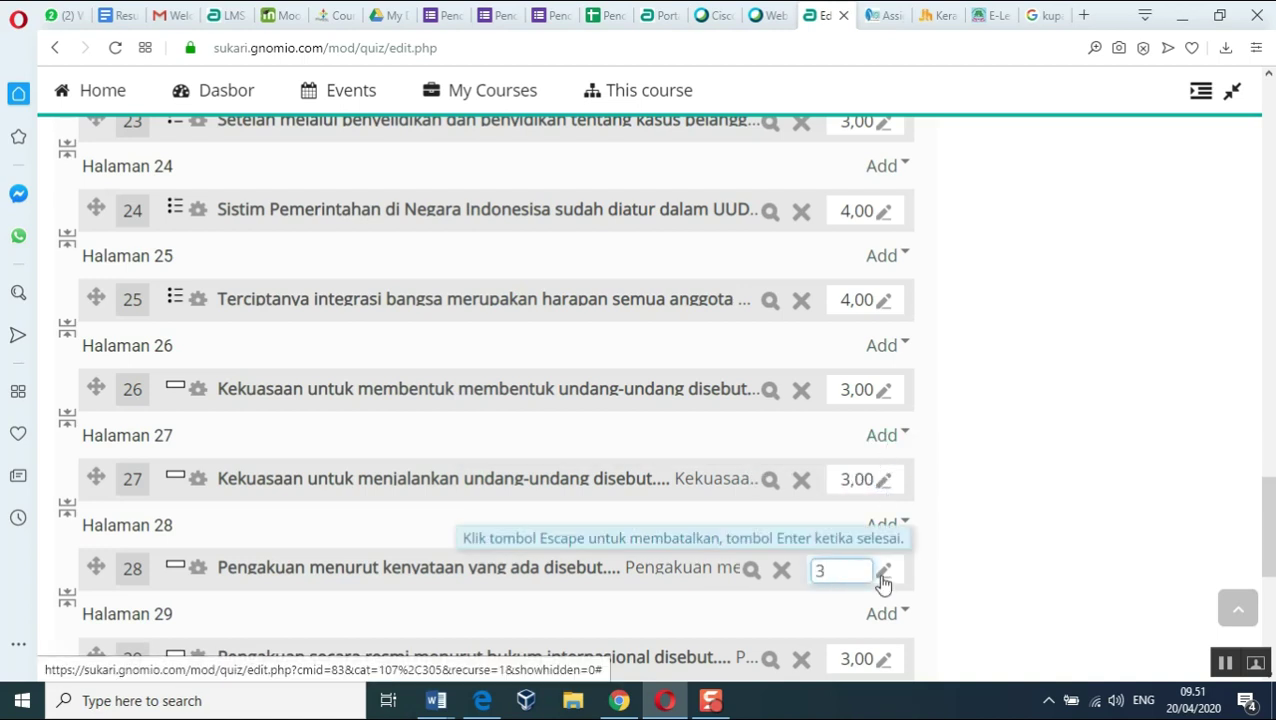
key(Return)
Check the quiz's total of marks and set the mark of question 5 to 3.
scroll(852, 490, up, 12)
scroll(855, 487, up, 10)
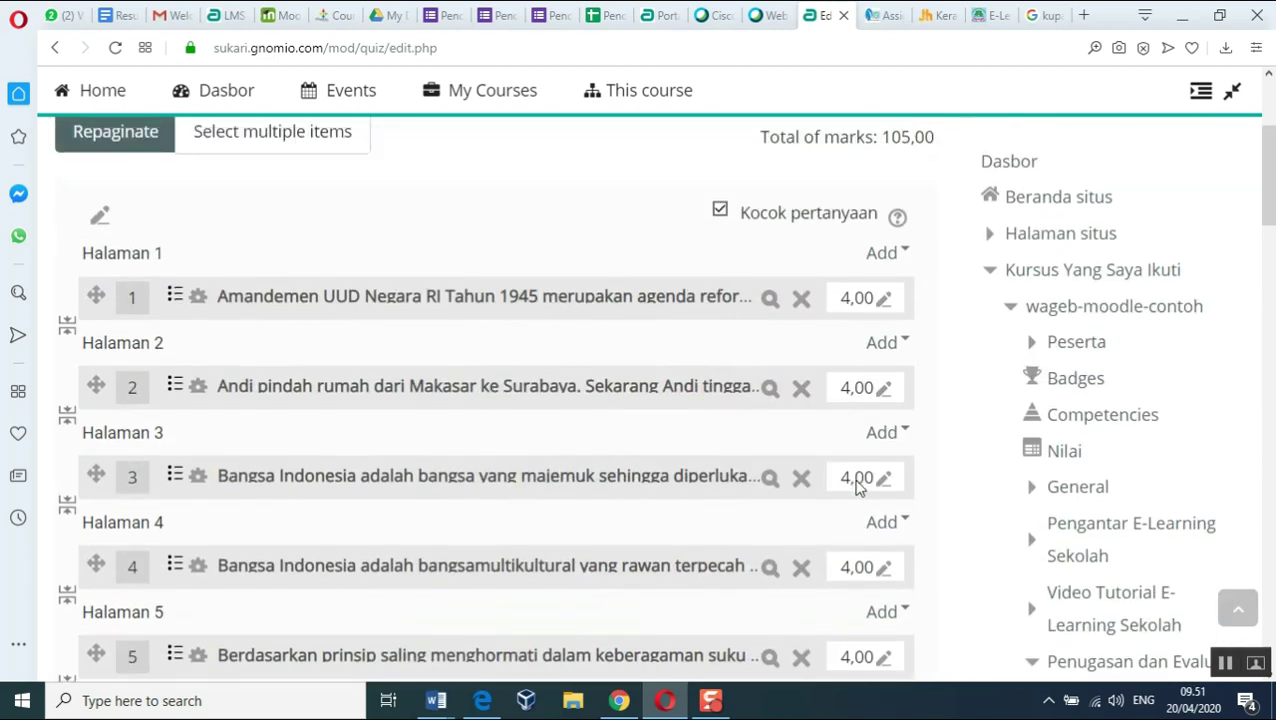
scroll(857, 481, up, 1)
scroll(857, 481, down, 5)
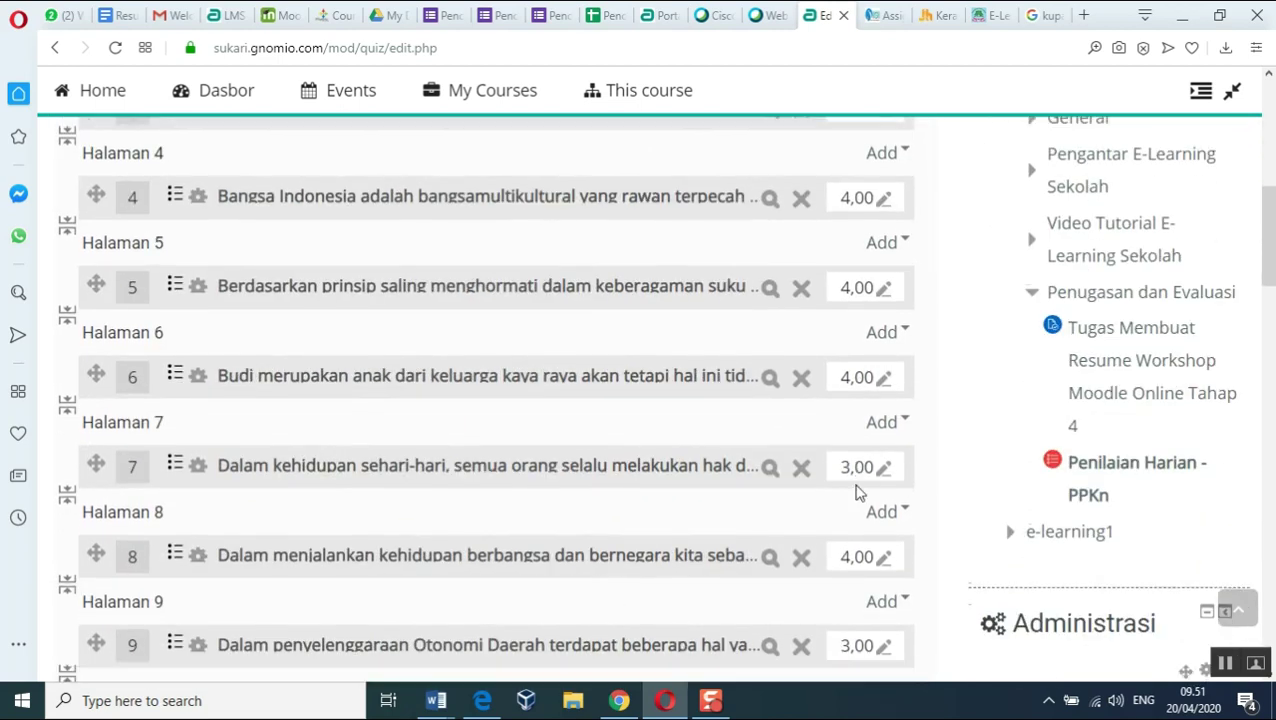
click(880, 383)
text(3)
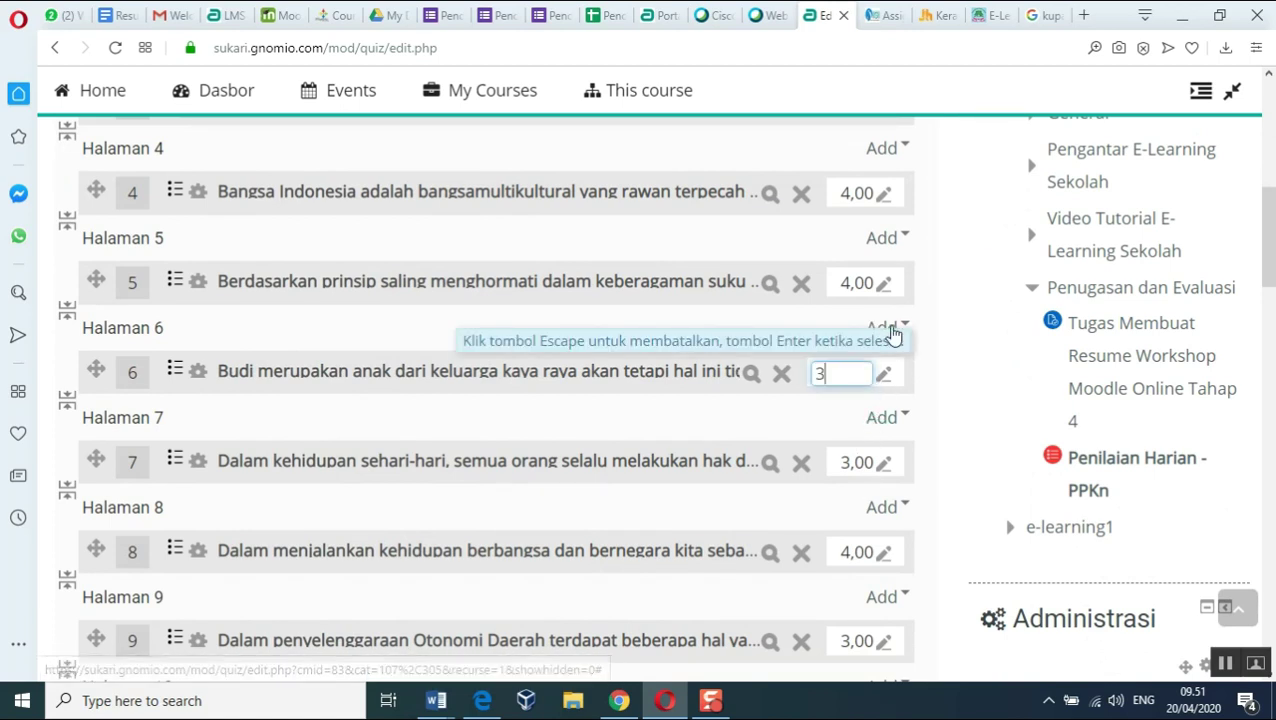
click(883, 287)
text(3)
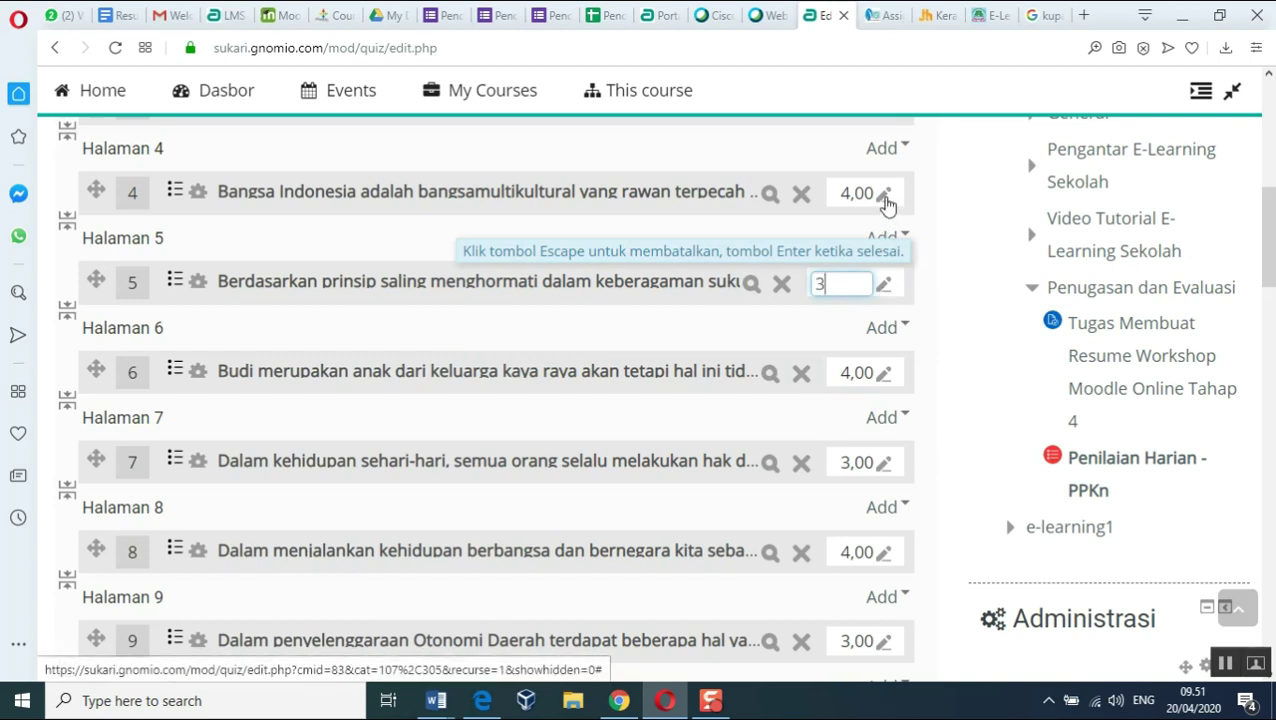
key(Return)
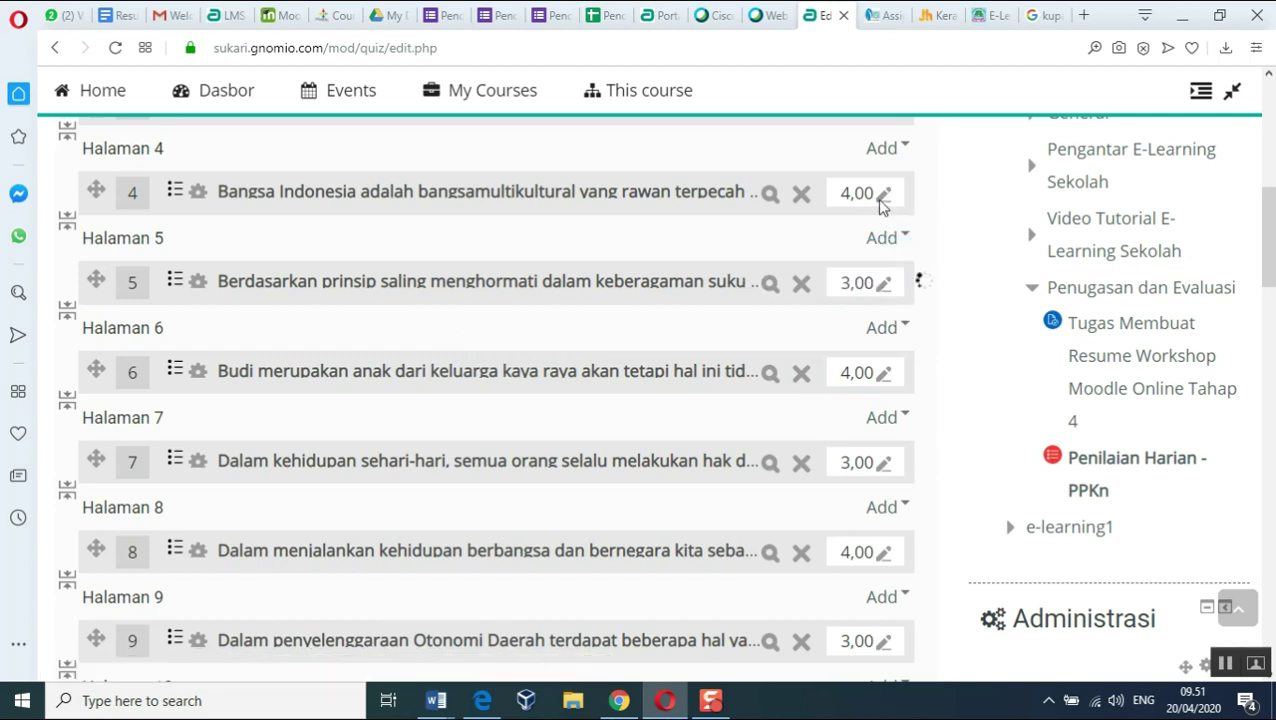
Set the marks of questions 4 and 6 to 3 each.
click(880, 200)
text(3)
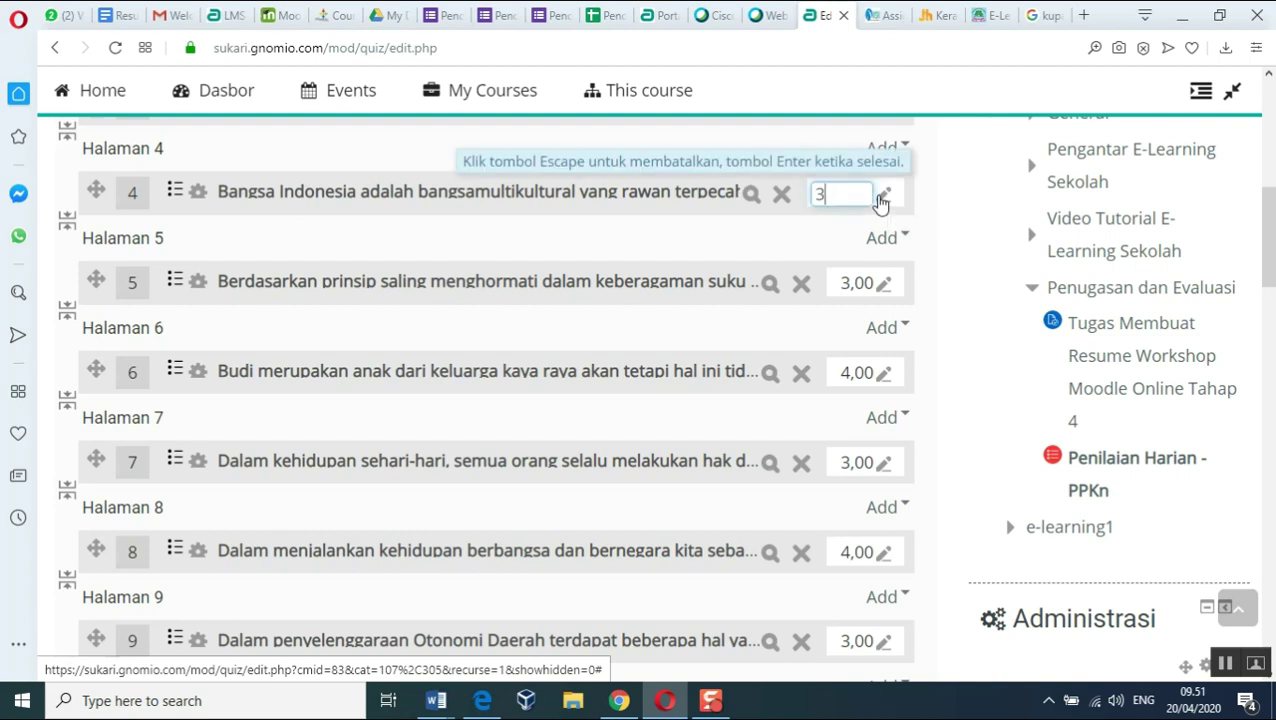
key(Return)
click(882, 376)
text(3)
key(Return)
Recheck the total of marks and set the marks of questions 3 and 2 to 3 each.
scroll(900, 430, down, 3)
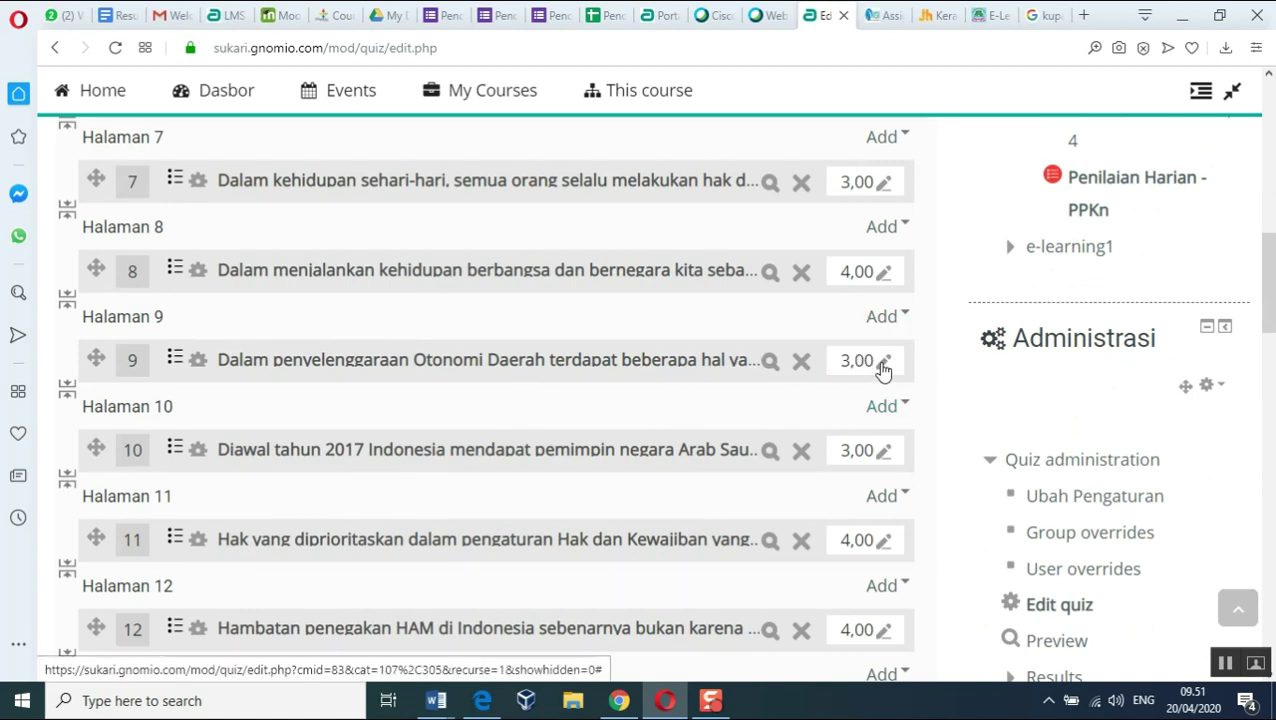
scroll(900, 410, up, 8)
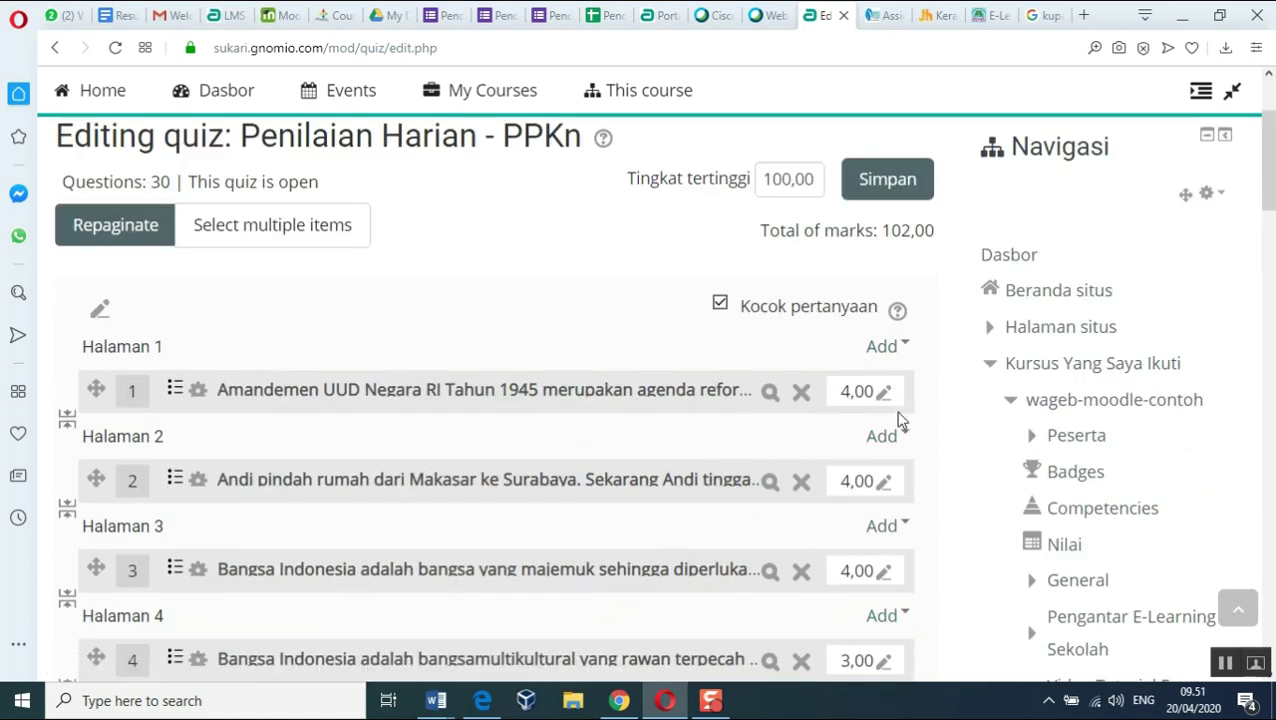
scroll(897, 420, down, 2)
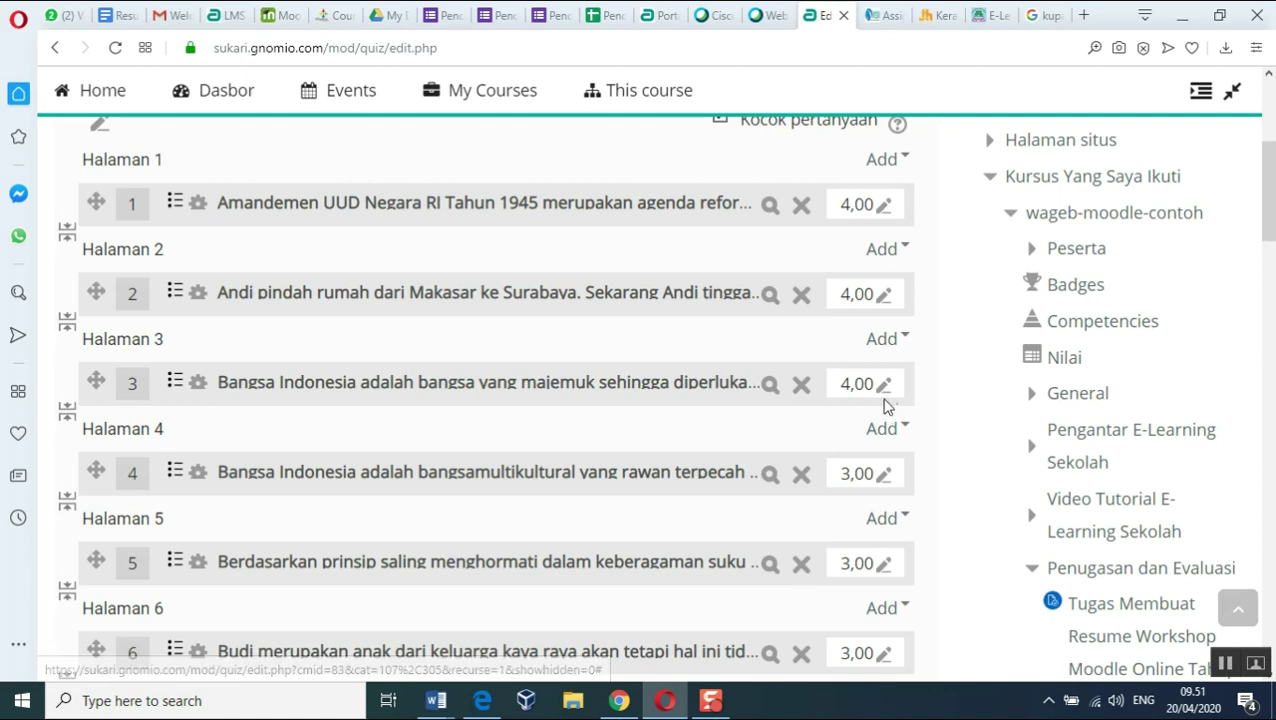
click(879, 395)
text(3)
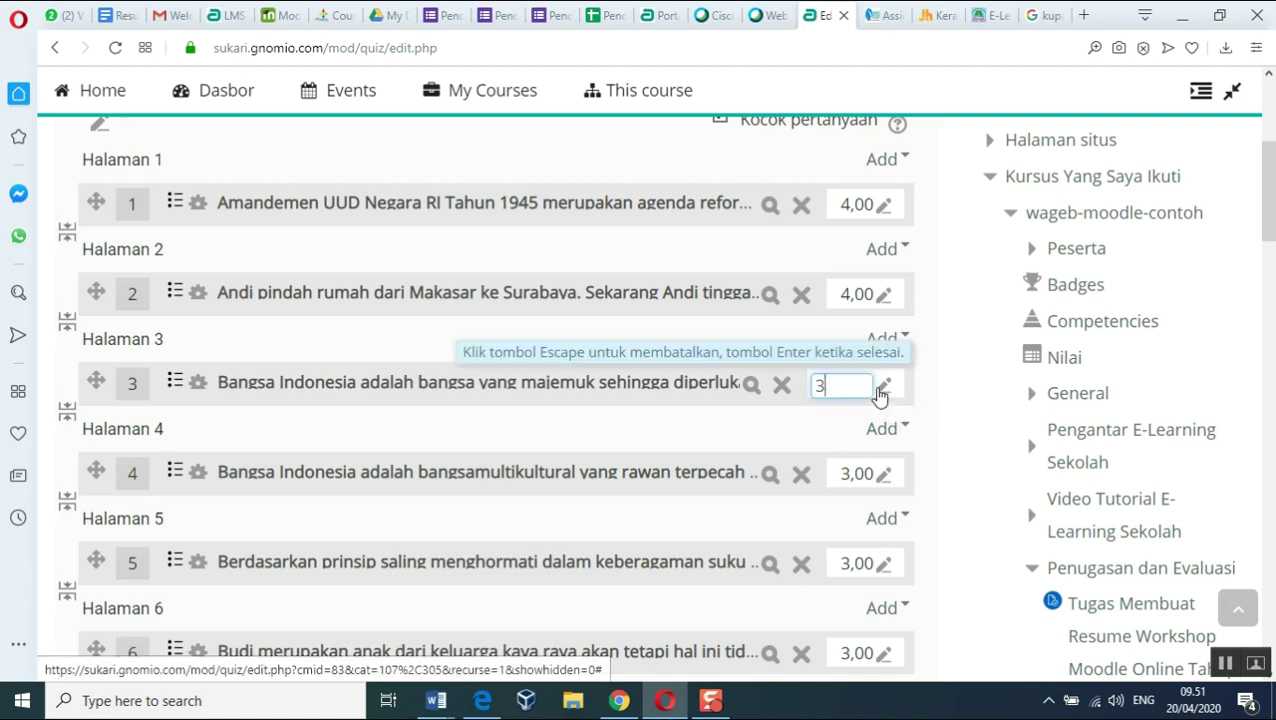
key(Return)
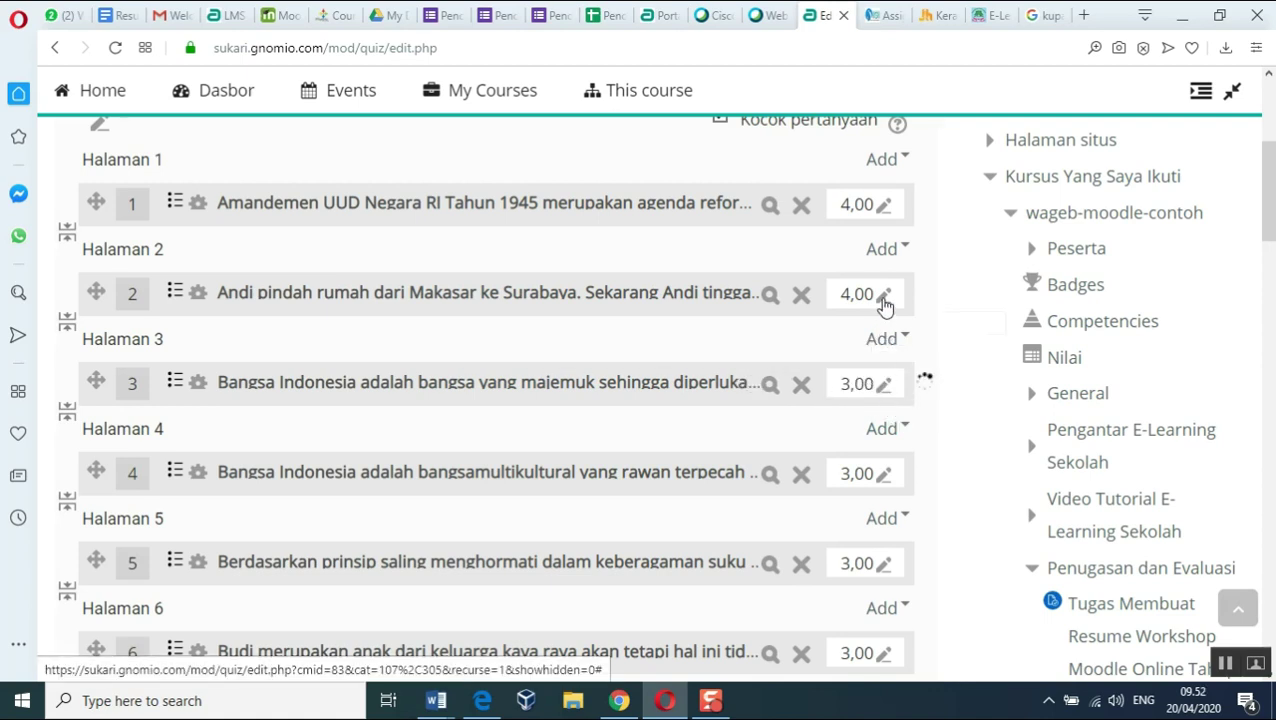
click(883, 297)
text(3)
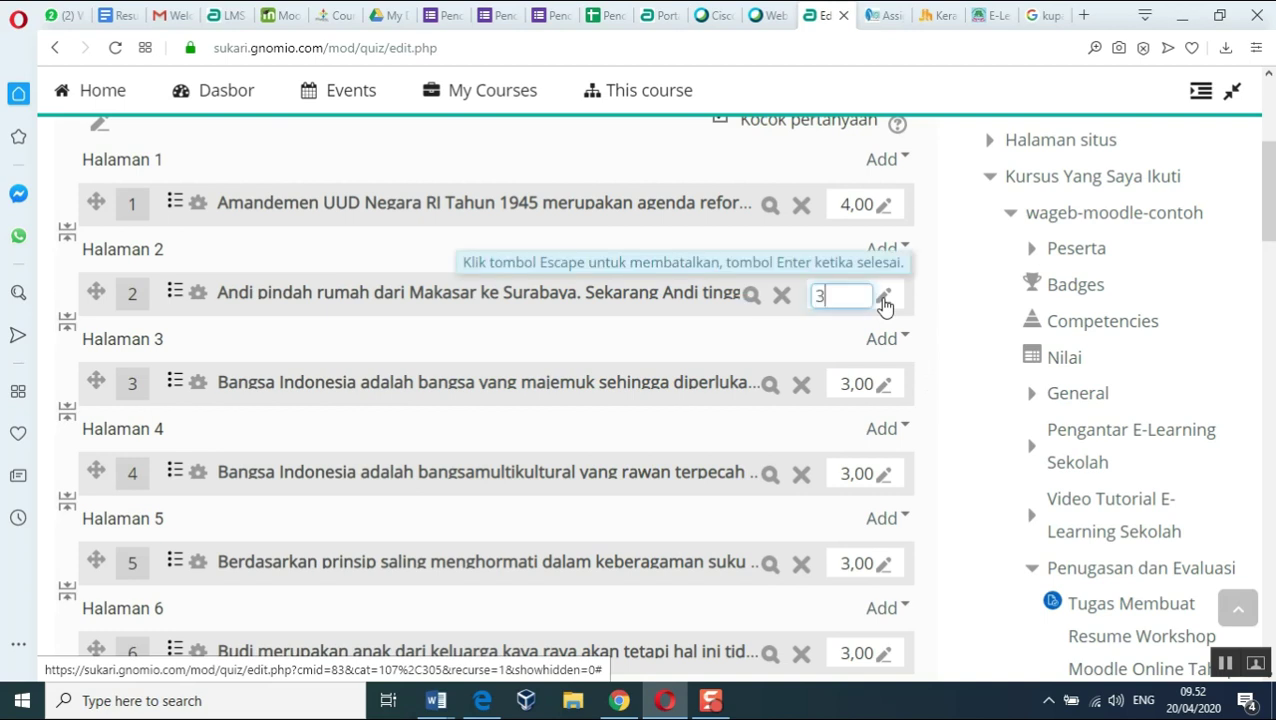
key(Return)
Compare the total of marks with the maximum grade of 100 and save the quiz's grade setting.
scroll(884, 345, up, 4)
scroll(884, 345, up, 1)
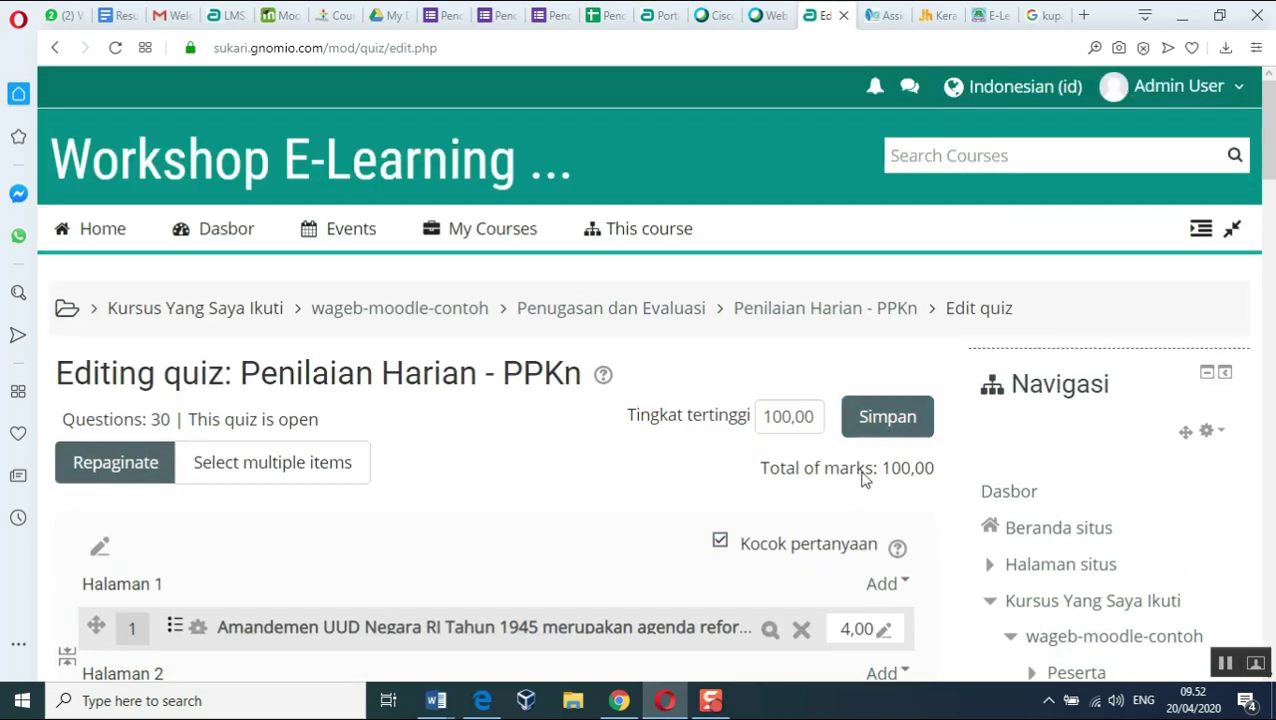
click(868, 438)
Look over the question marks, open the quiz preview and start a timed attempt.
scroll(849, 455, down, 6)
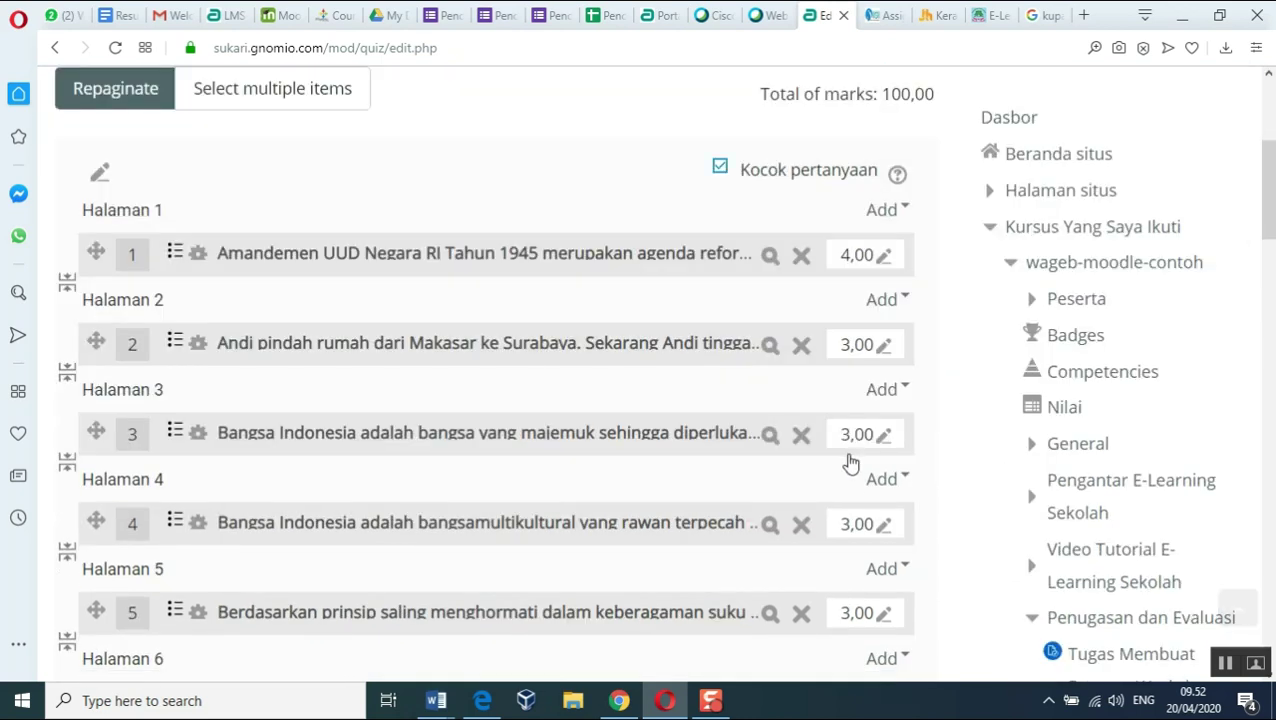
scroll(808, 463, down, 10)
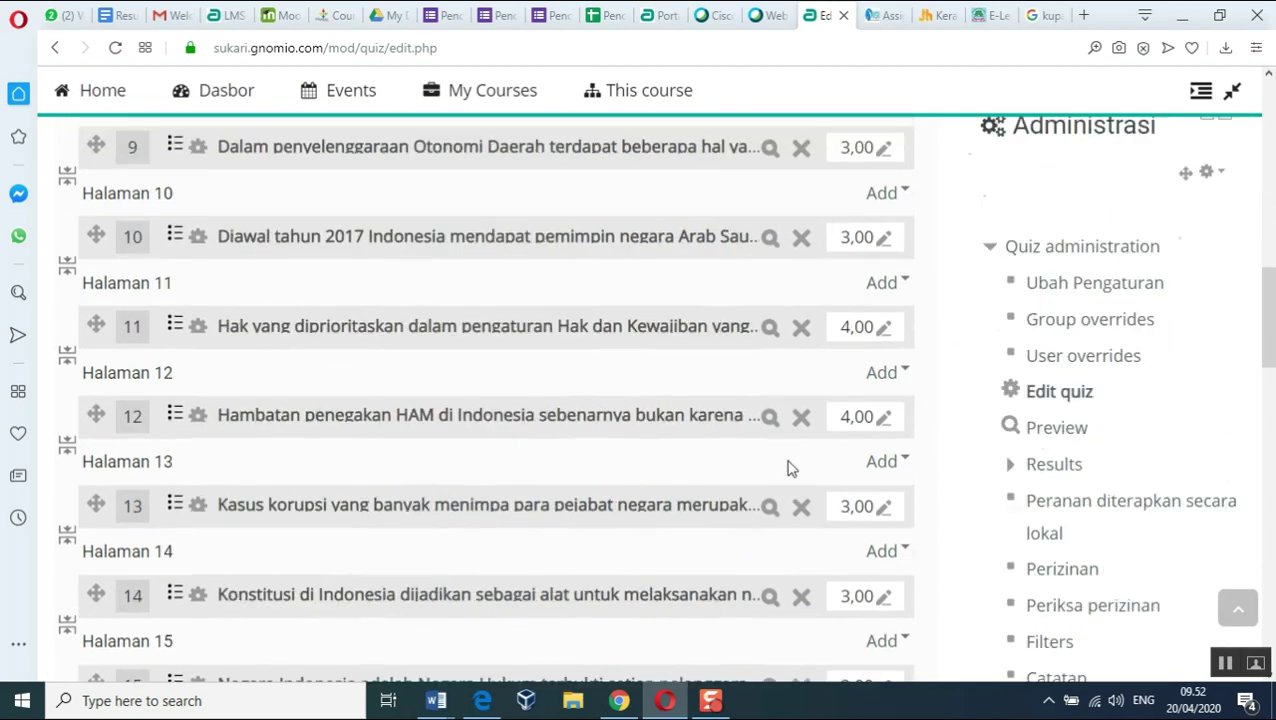
scroll(789, 465, down, 3)
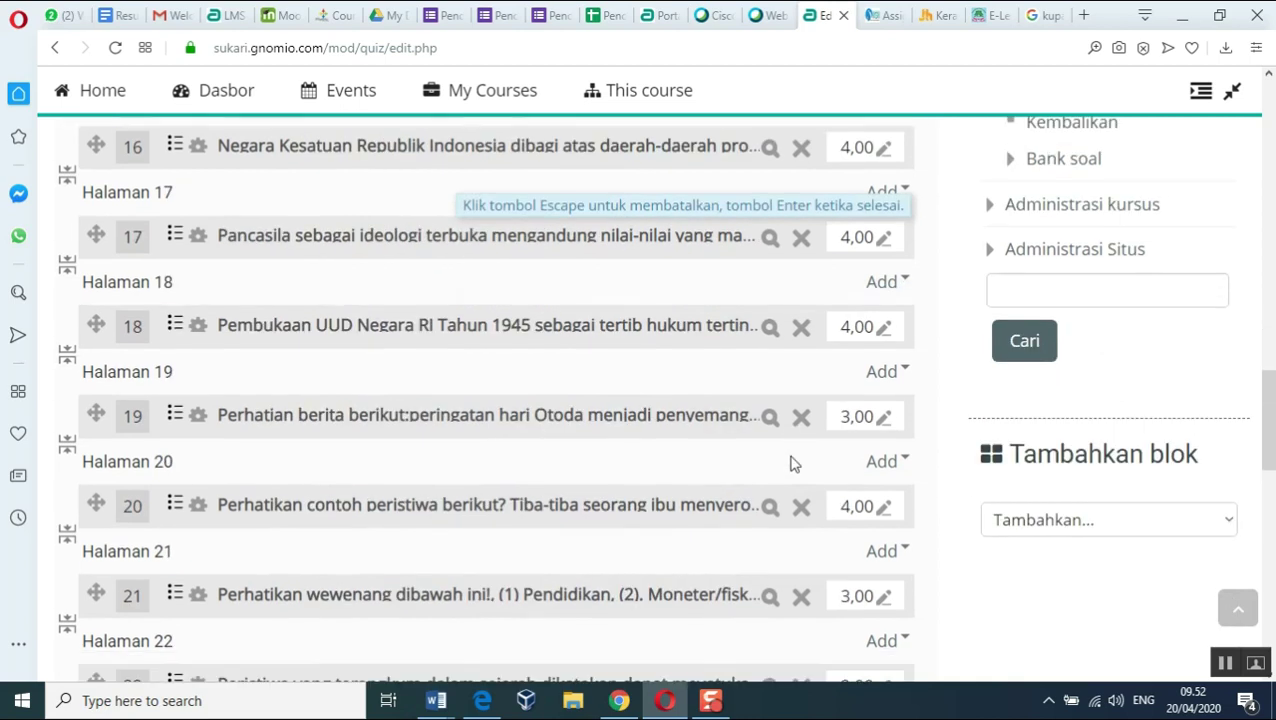
scroll(790, 463, up, 3)
scroll(797, 460, up, 4)
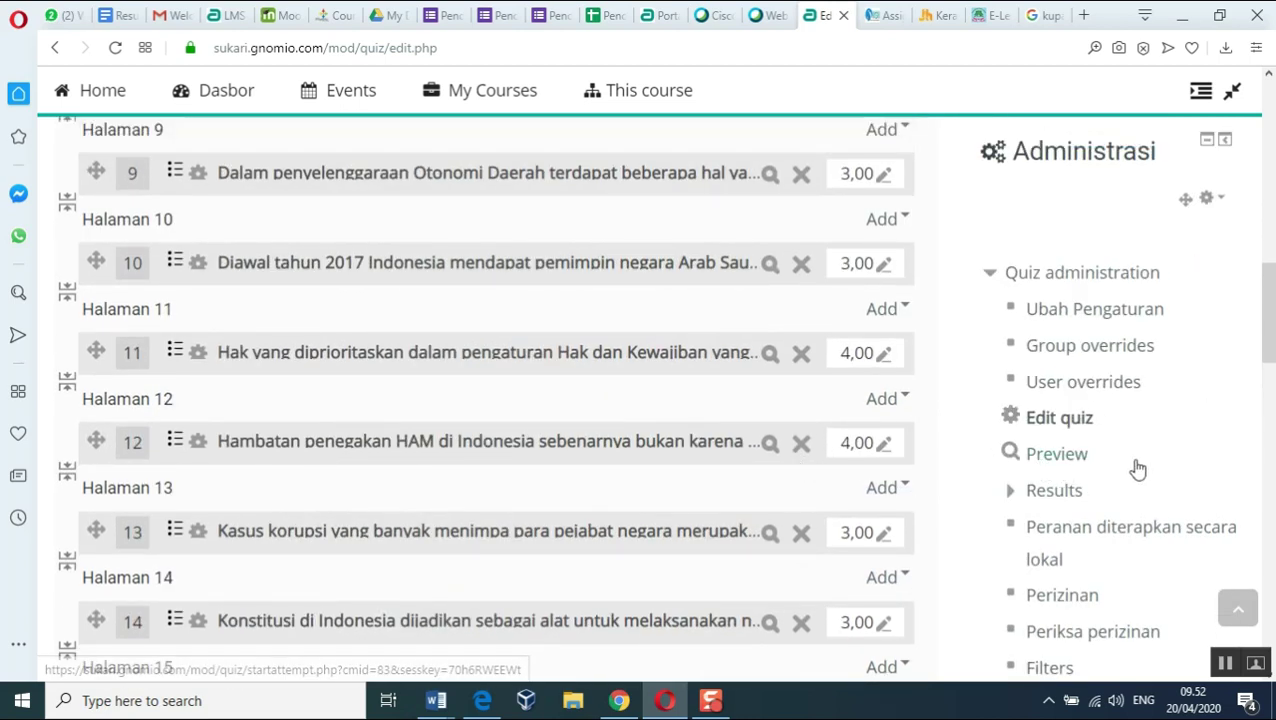
click(1044, 464)
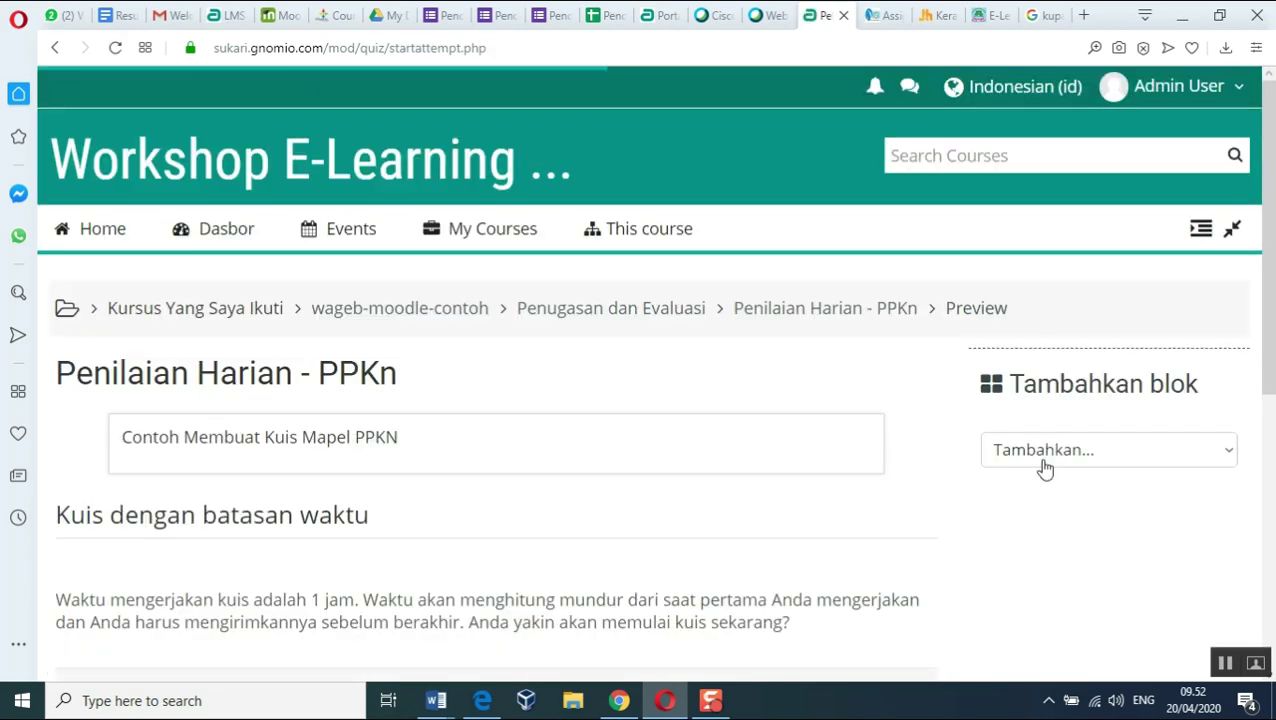
scroll(676, 515, down, 3)
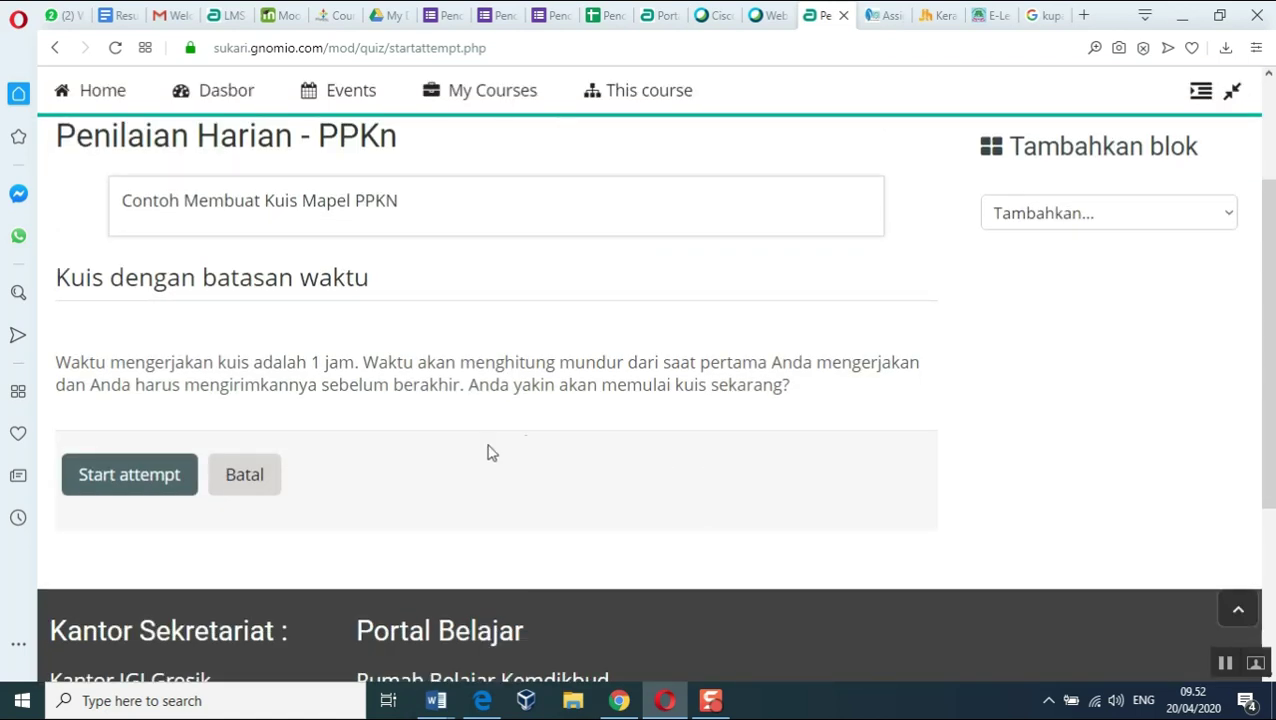
click(157, 484)
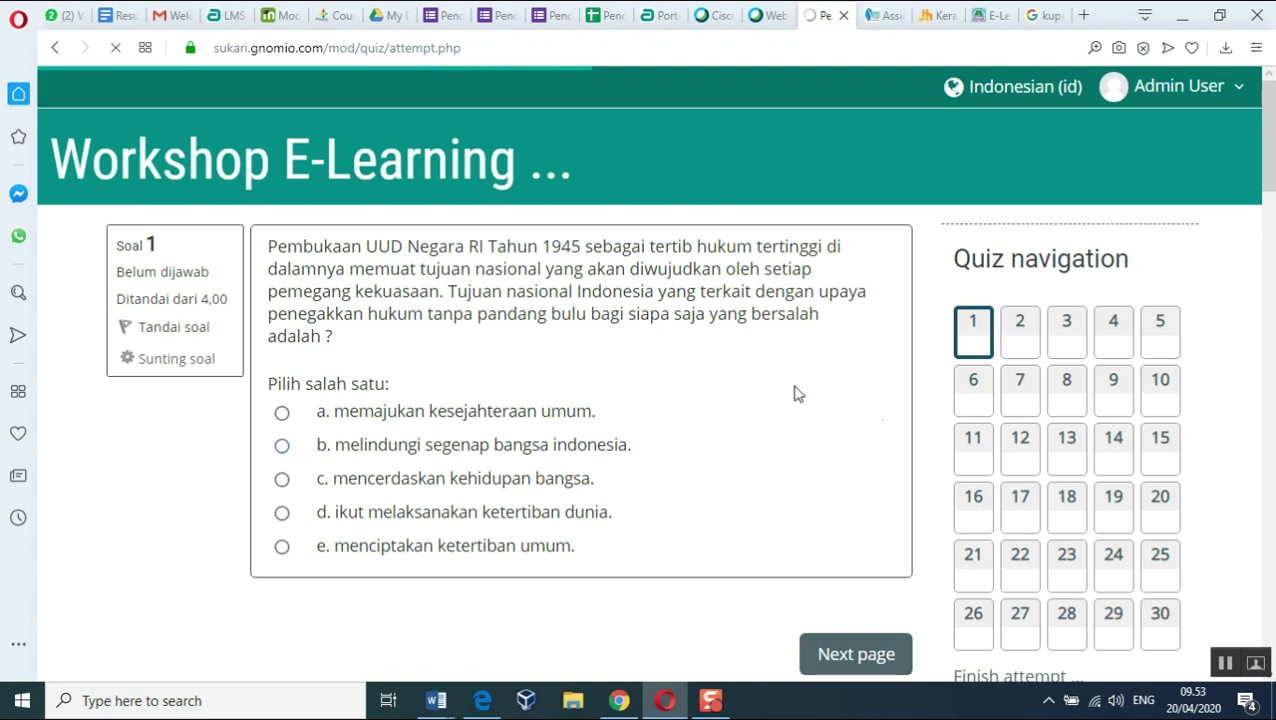
Answer question 1 of the preview with option b, "melindungi segenap bangsa indonesia", and go on to question 2.
scroll(1012, 447, down, 3)
scroll(1008, 458, up, 1)
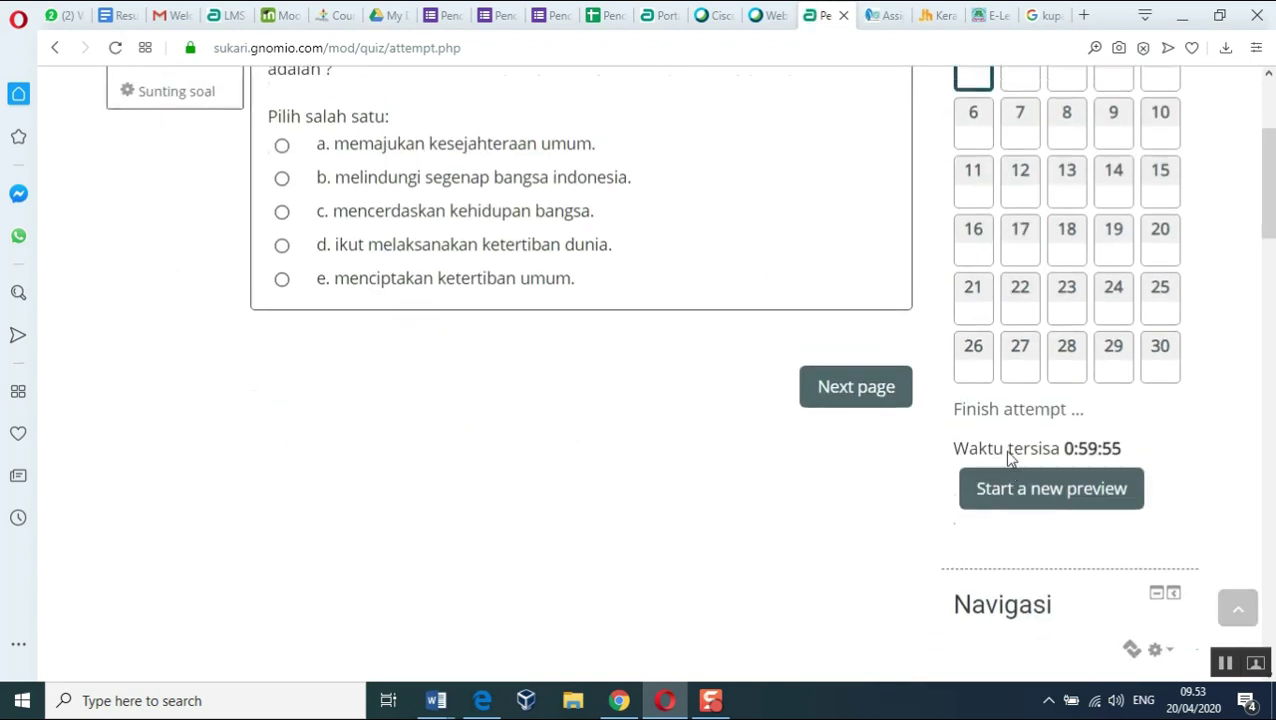
scroll(902, 450, up, 2)
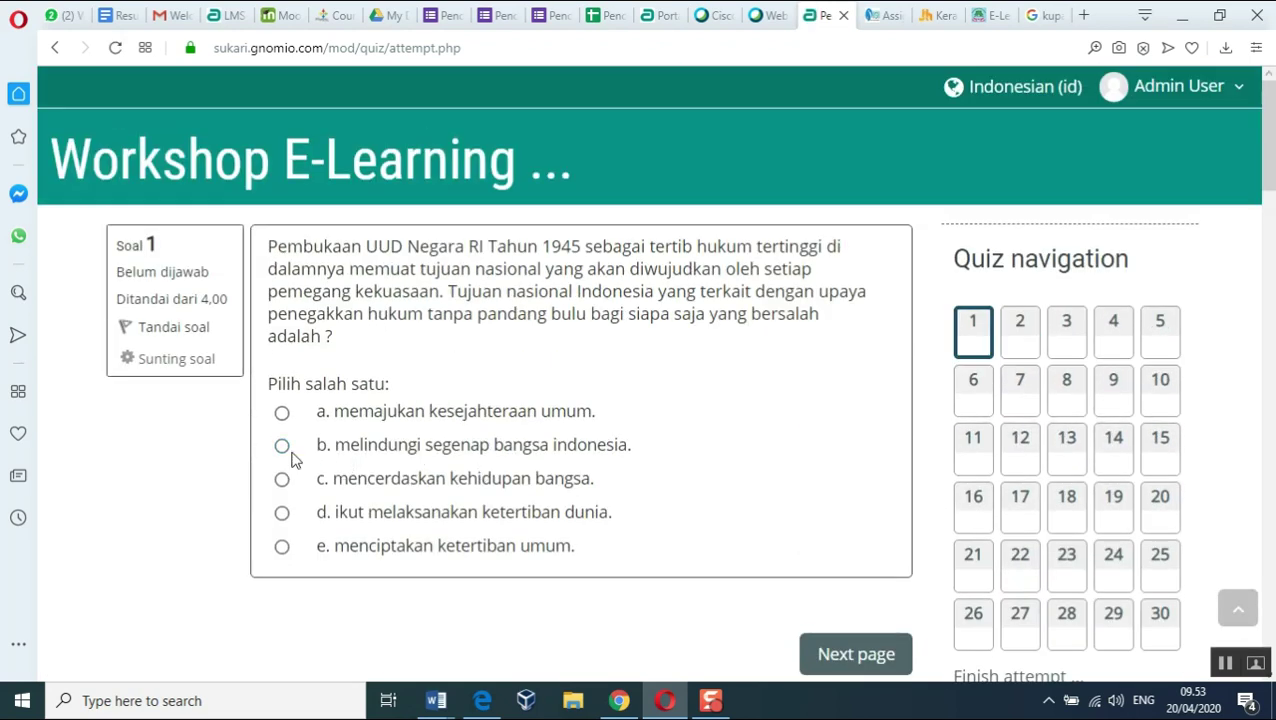
click(282, 446)
scroll(790, 590, down, 1)
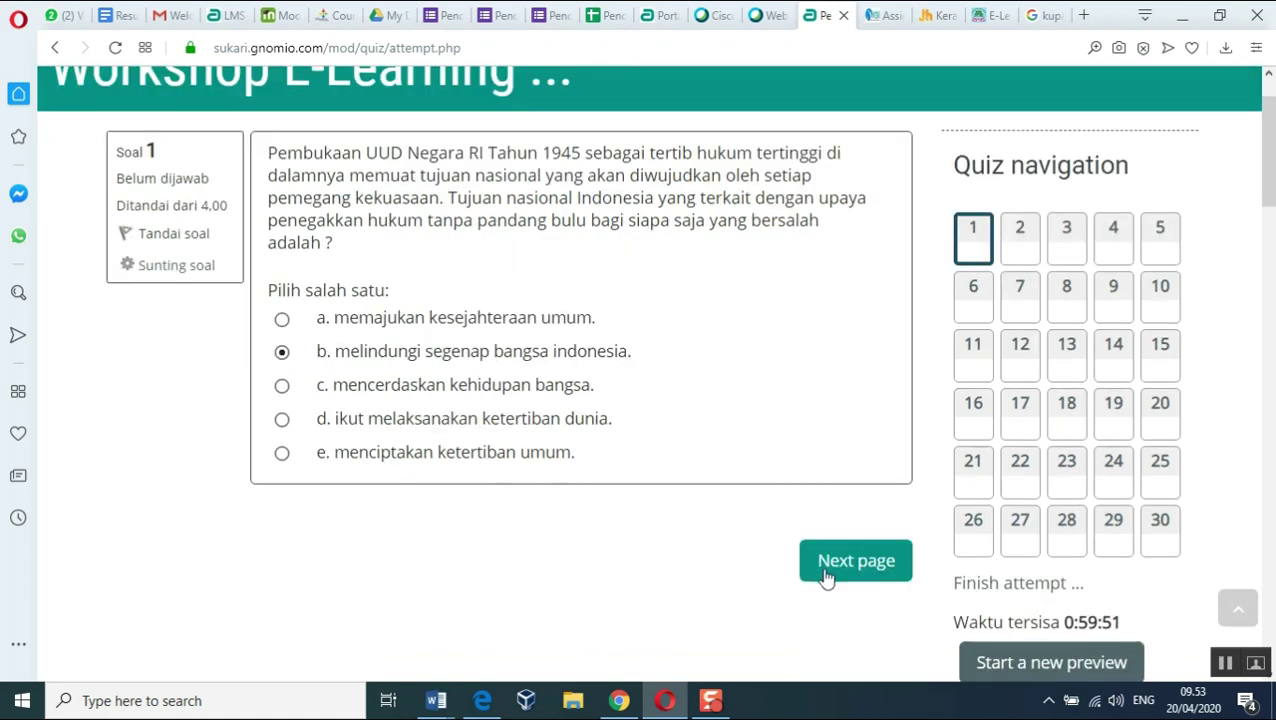
click(826, 572)
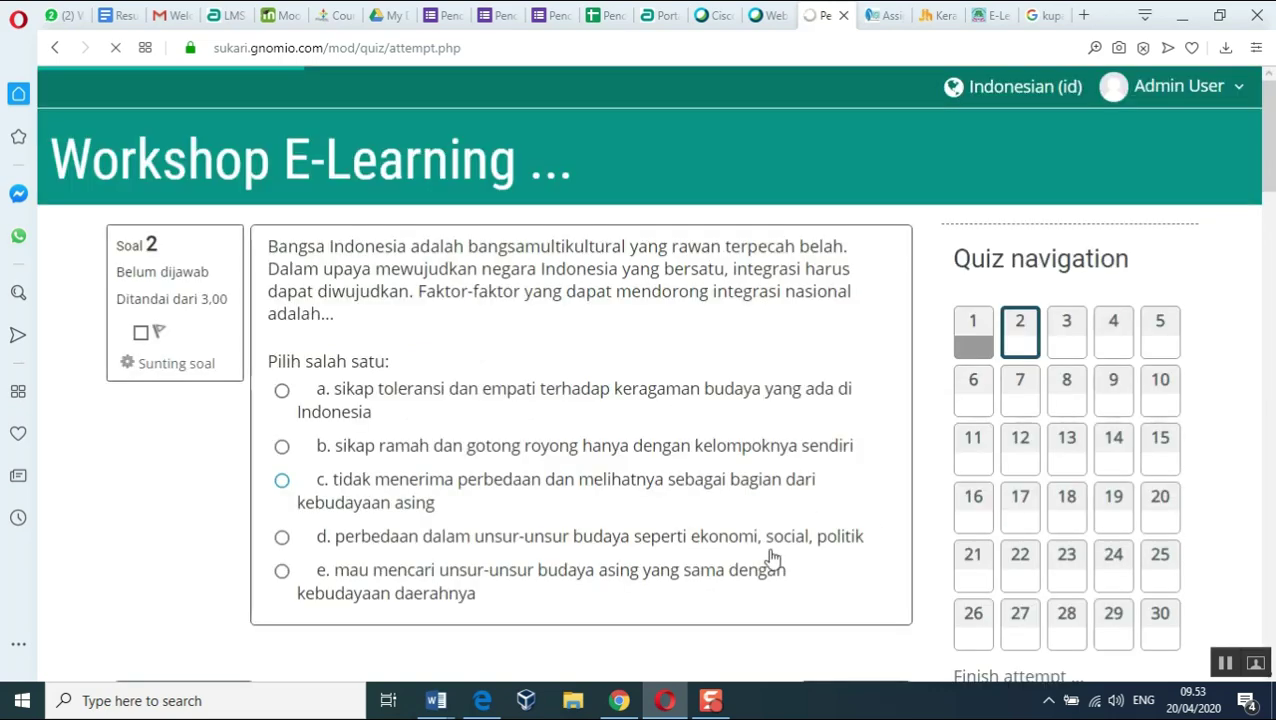
Look through the question 2 attempt page, including its remaining time, navigation and quiz administration links.
scroll(937, 420, down, 4)
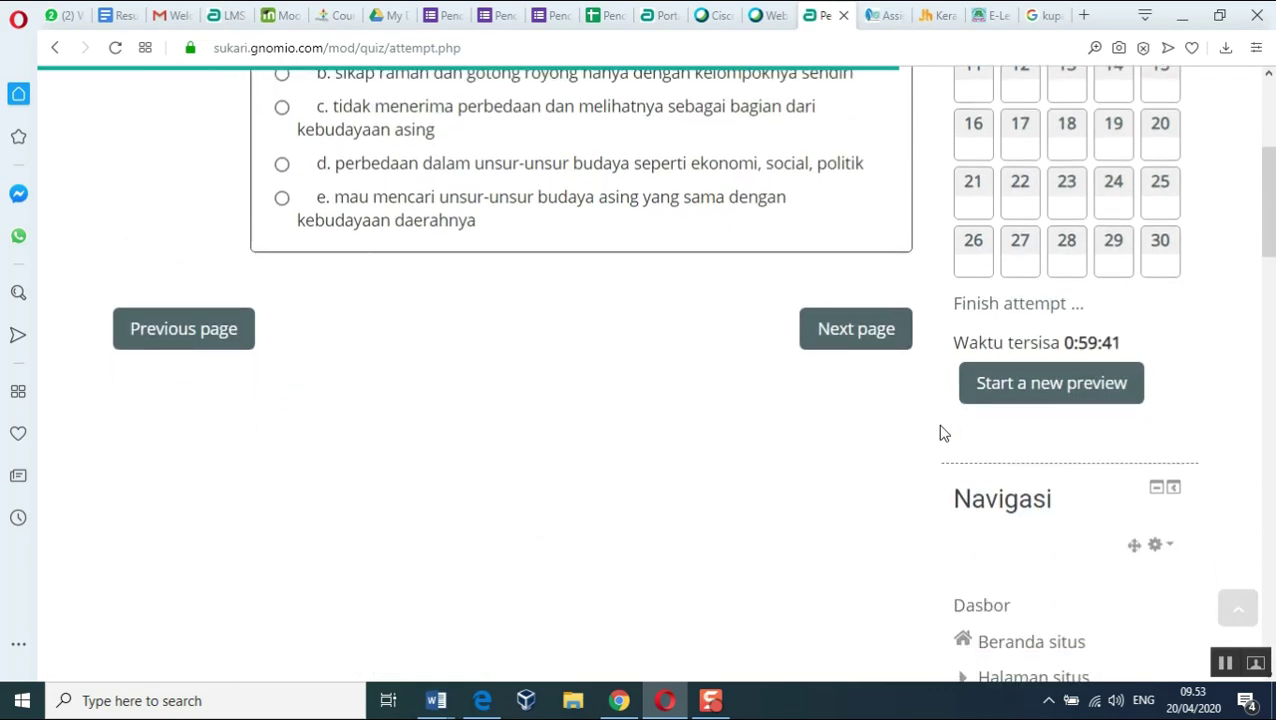
scroll(942, 433, up, 1)
scroll(936, 440, down, 3)
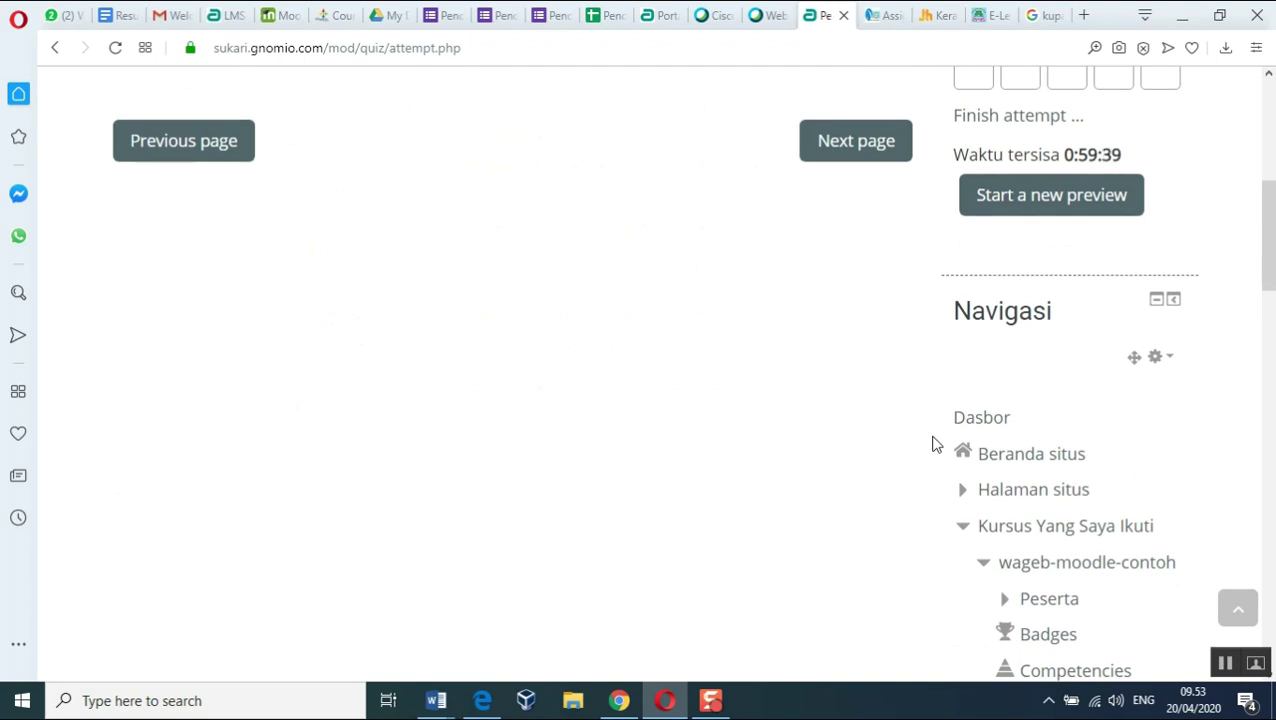
scroll(933, 443, down, 3)
scroll(933, 443, down, 2)
scroll(933, 443, down, 3)
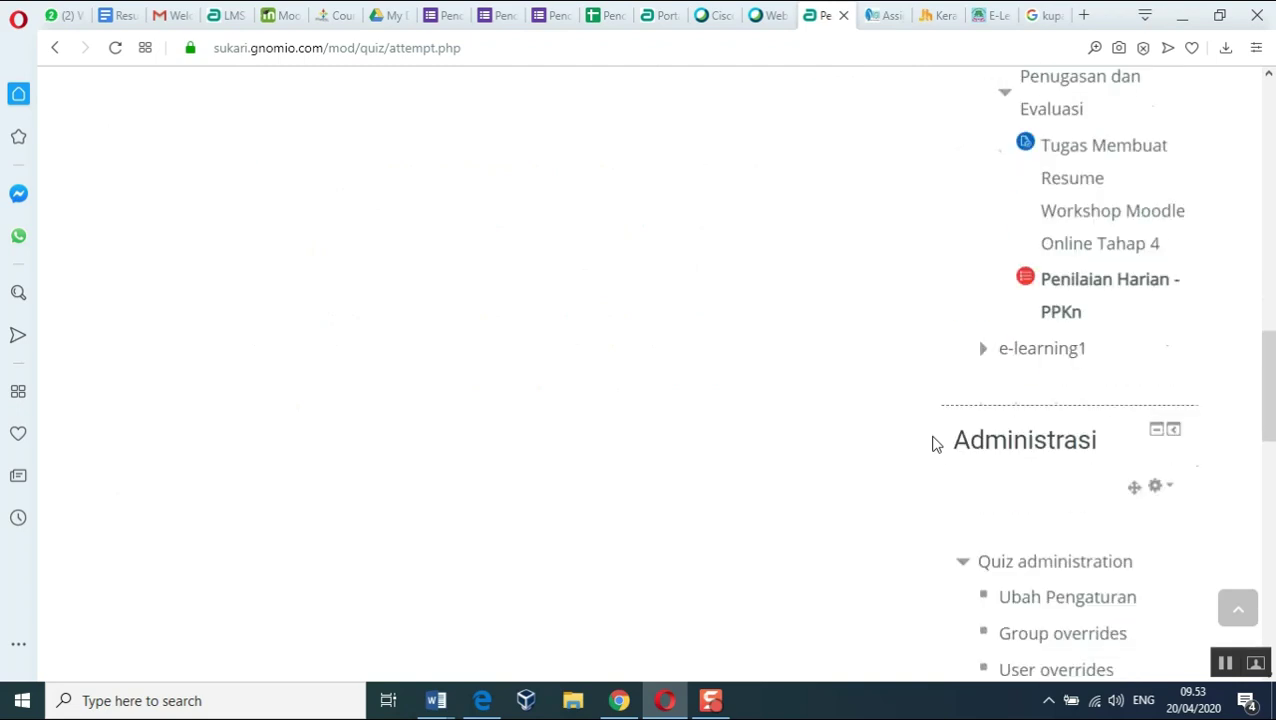
scroll(933, 443, down, 3)
scroll(930, 446, down, 4)
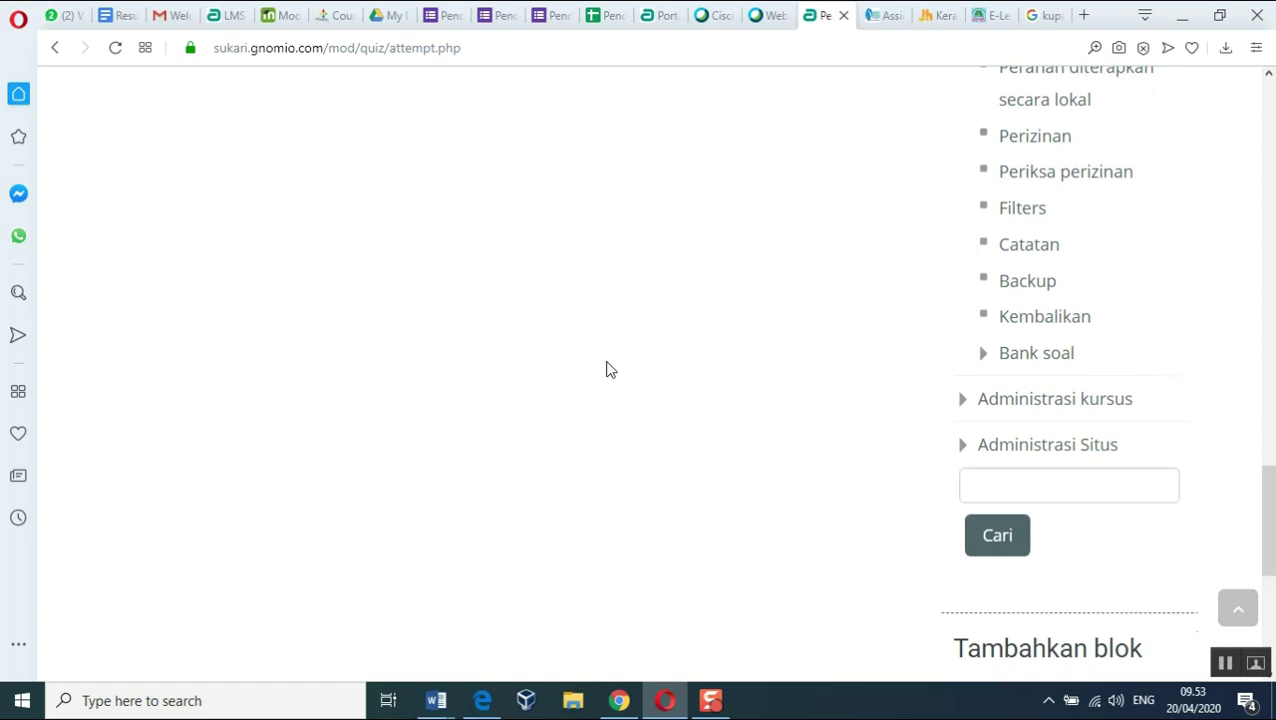
scroll(609, 368, up, 4)
scroll(638, 384, down, 9)
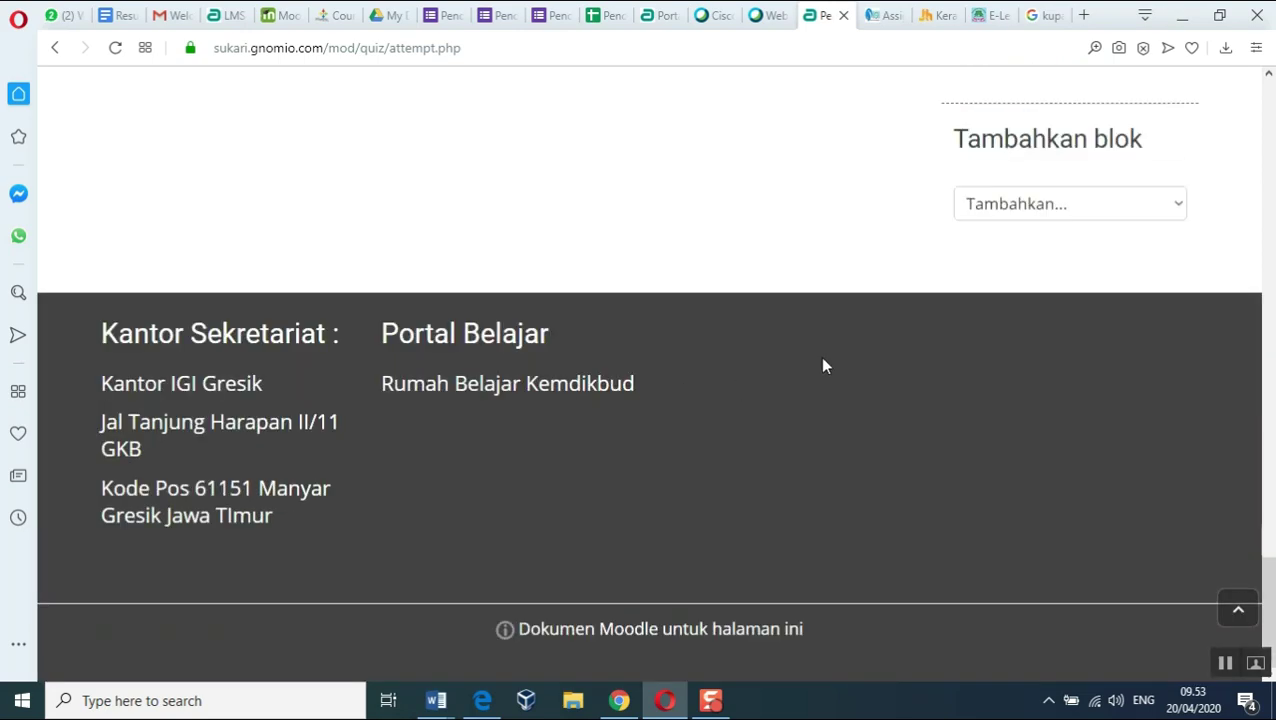
scroll(885, 316, up, 16)
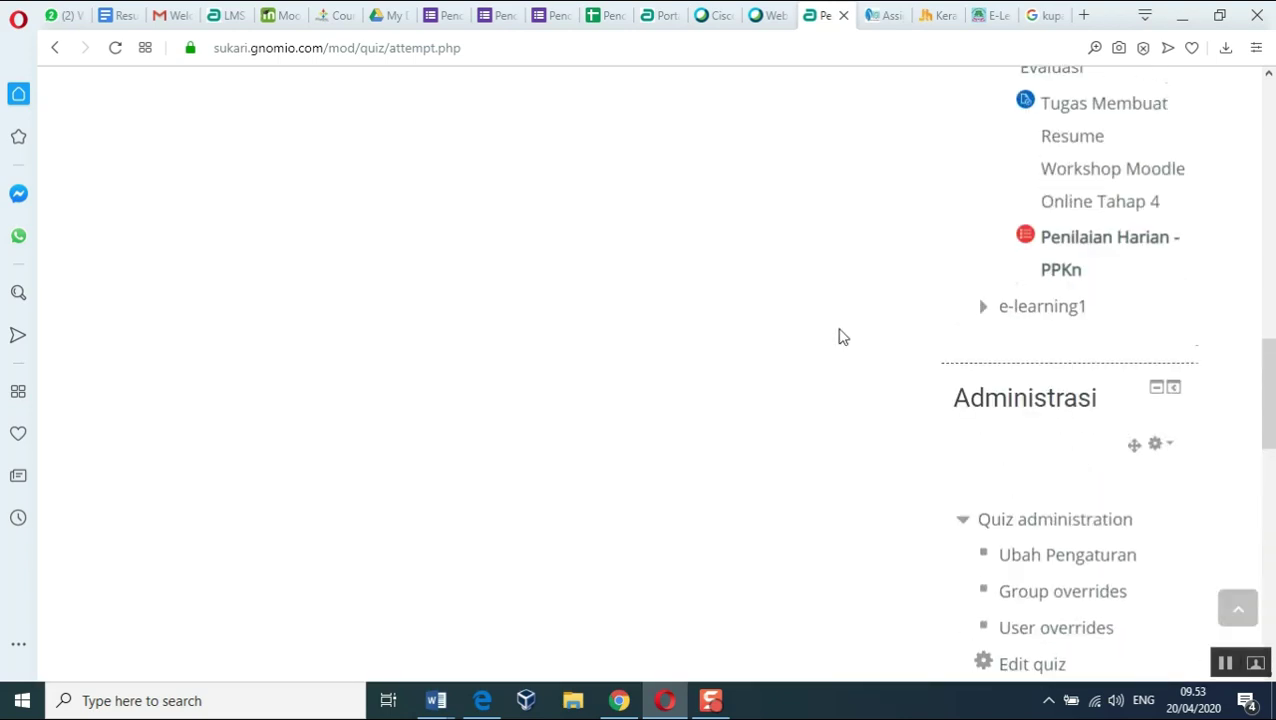
scroll(838, 348, up, 7)
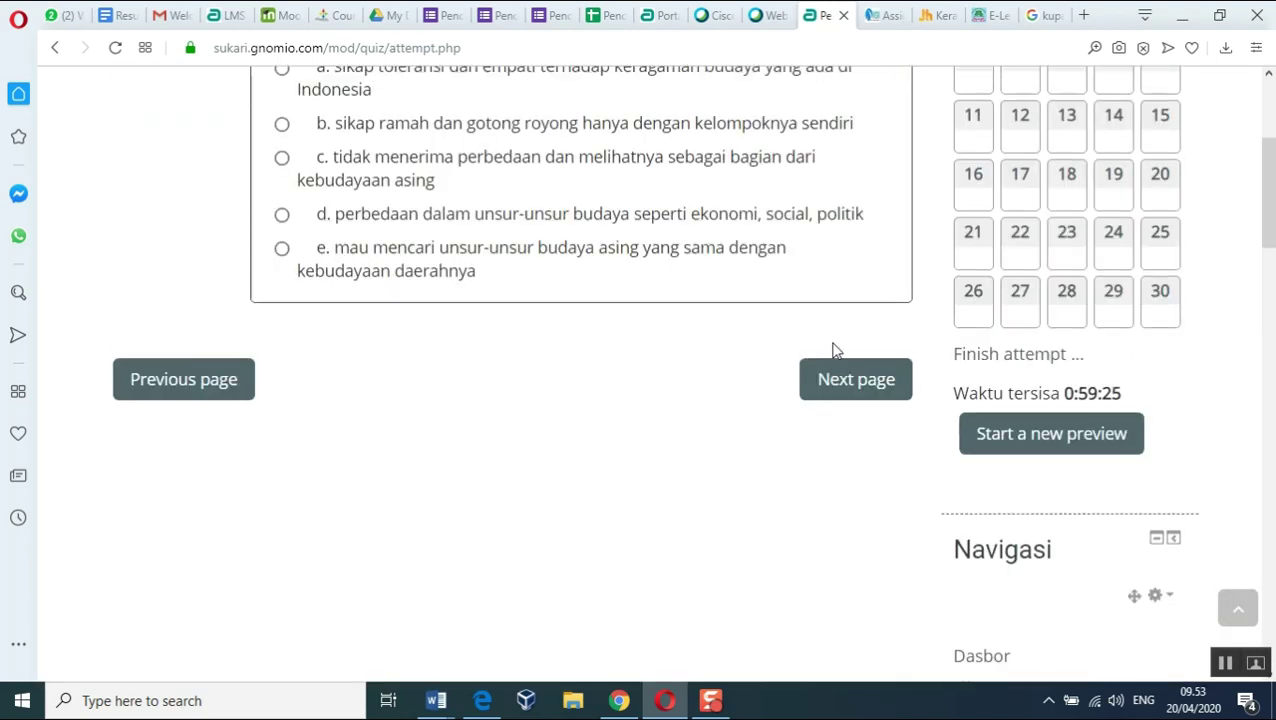
Expand Administrasi Situs in the Administrasi block and open up its Plugins branch.
scroll(834, 352, down, 8)
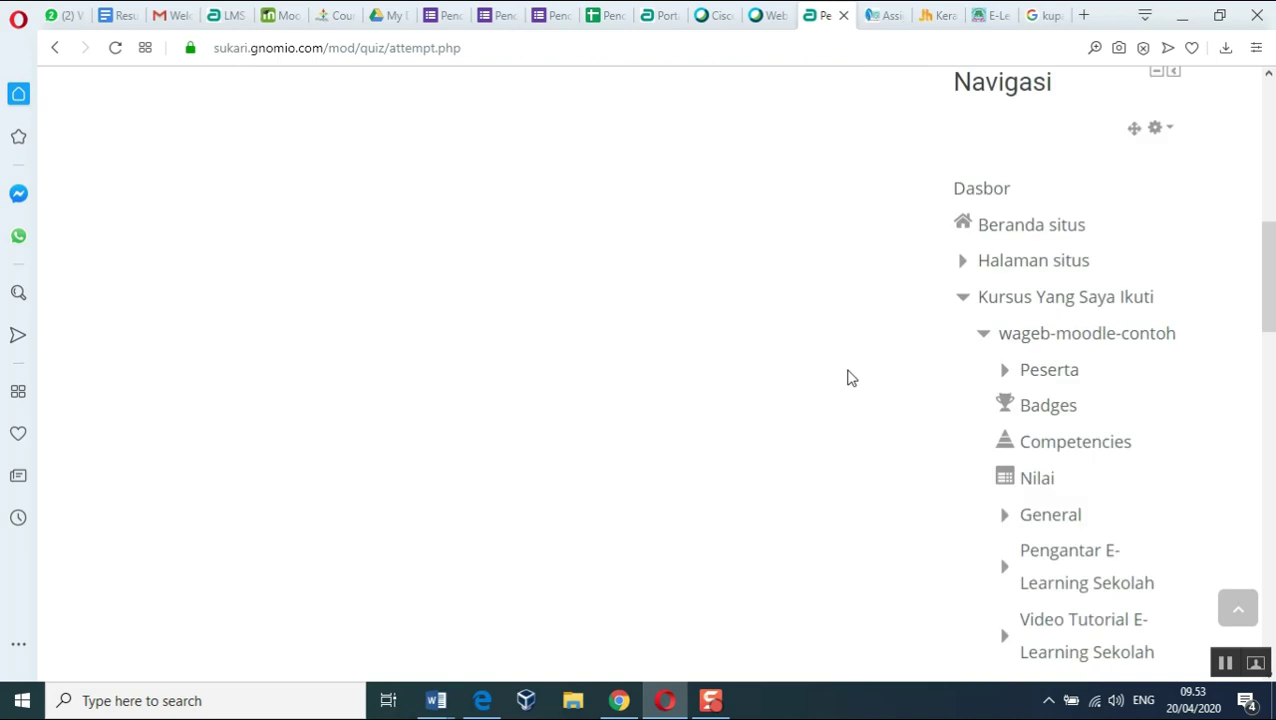
scroll(970, 407, down, 5)
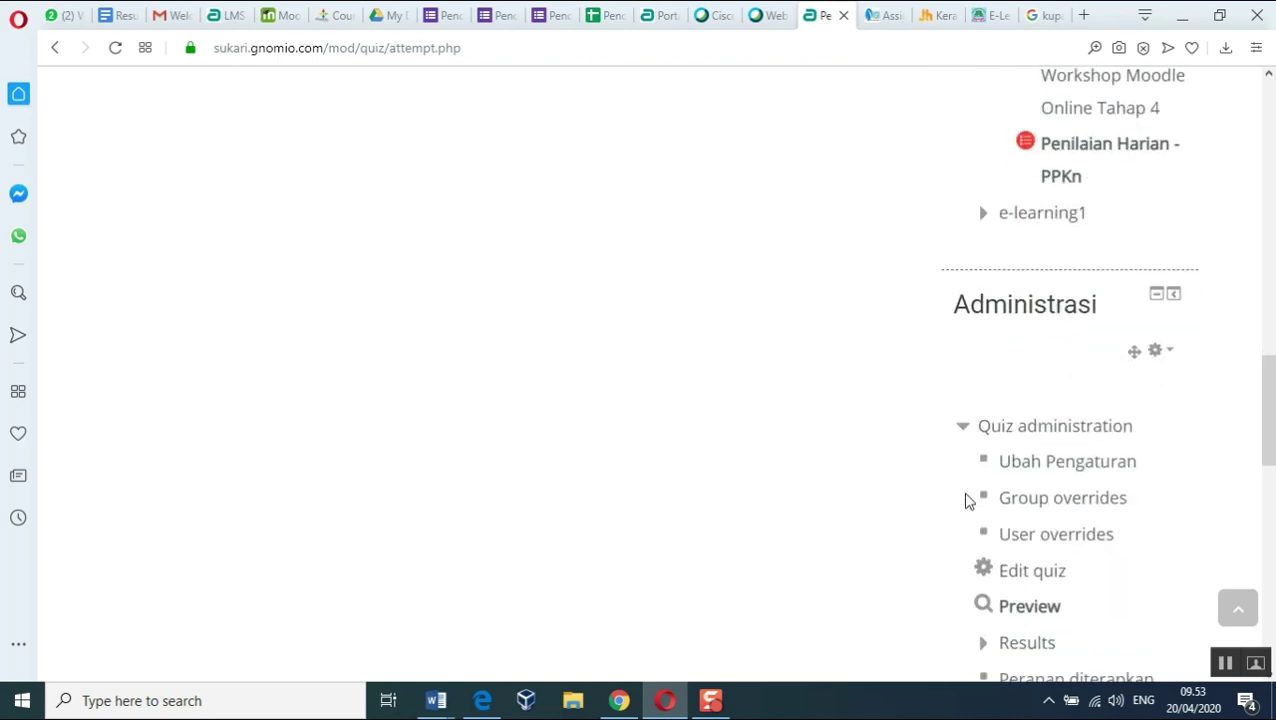
scroll(968, 500, down, 7)
click(961, 406)
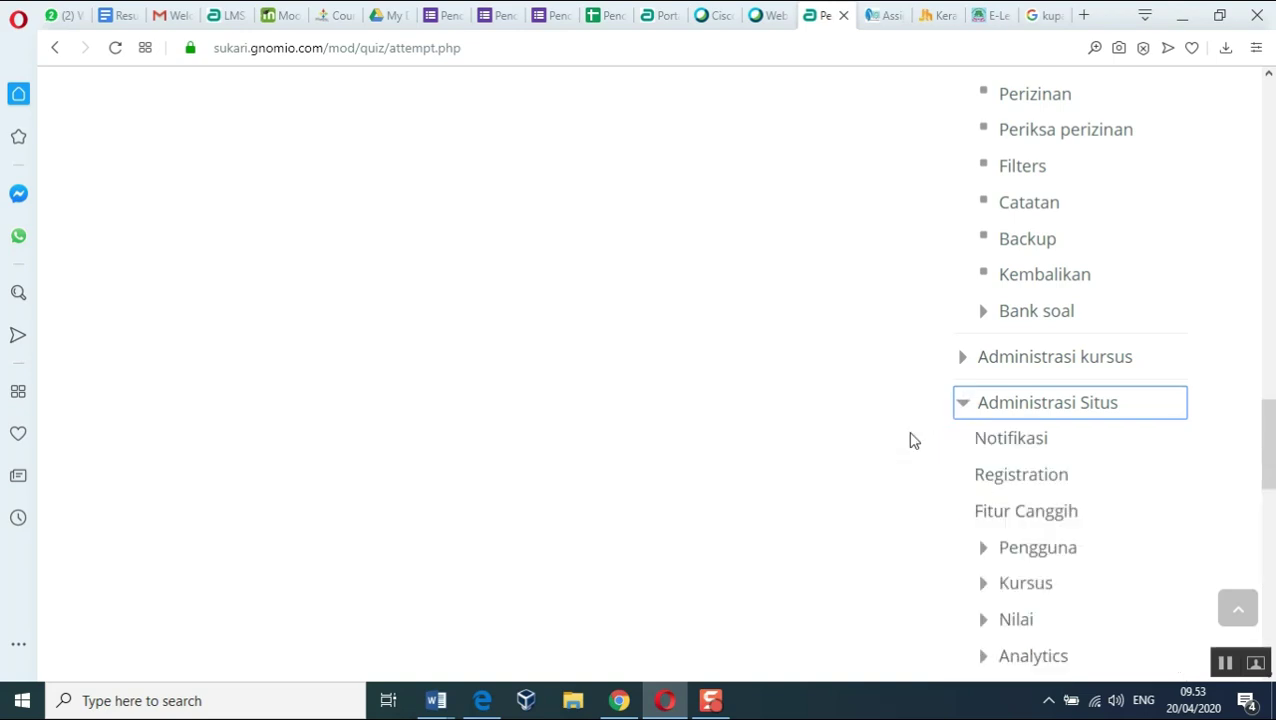
scroll(912, 442, down, 5)
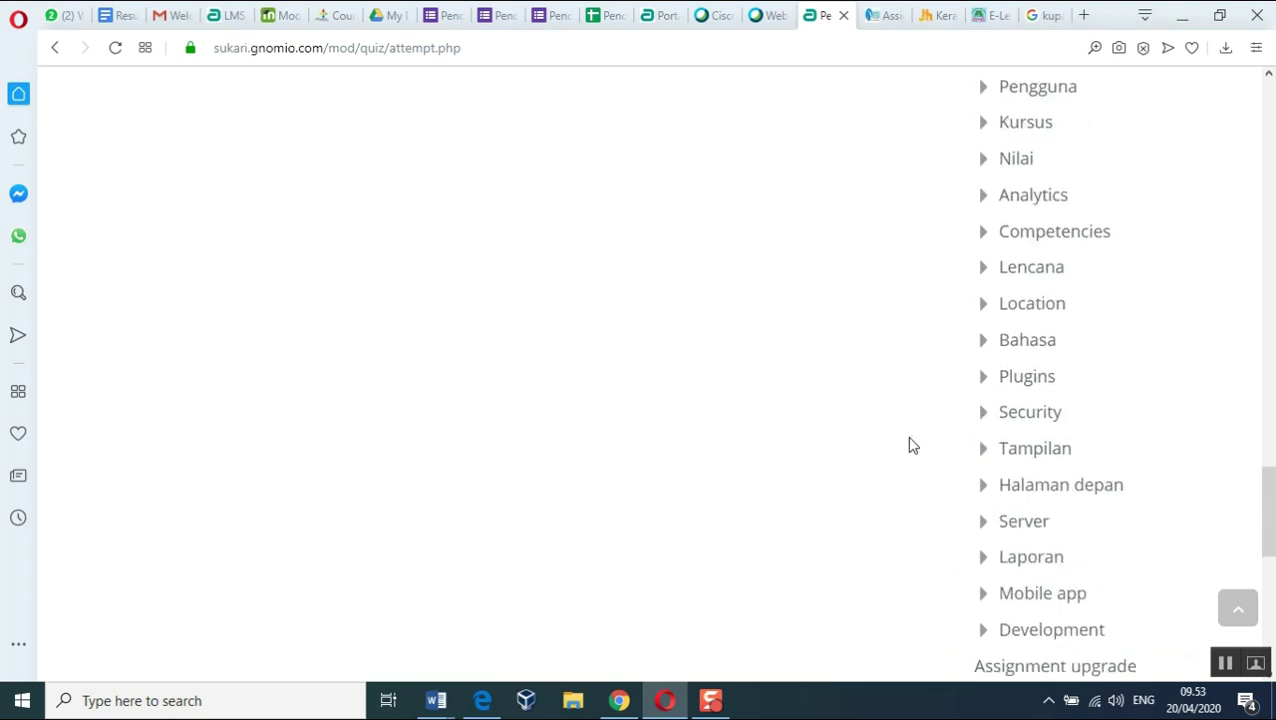
click(981, 377)
Look through the plugin categories and open the Modul-modul kegiatan category.
scroll(1125, 524, down, 2)
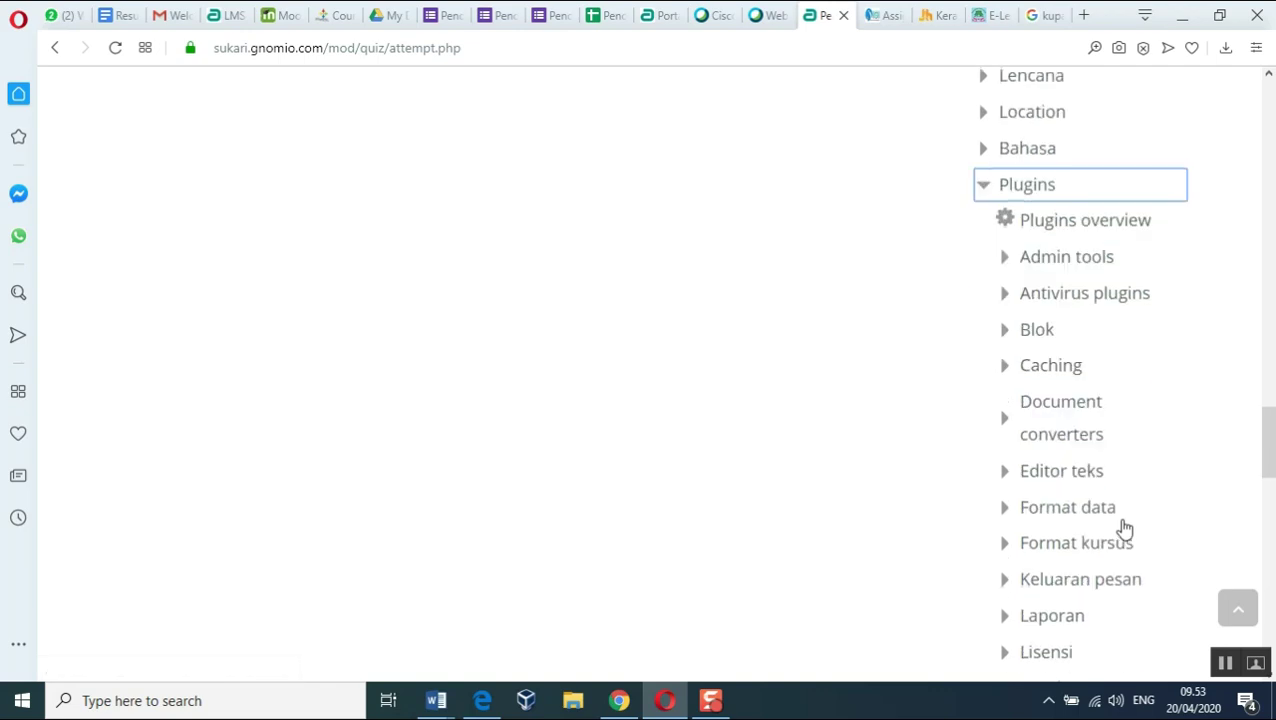
scroll(1120, 530, down, 2)
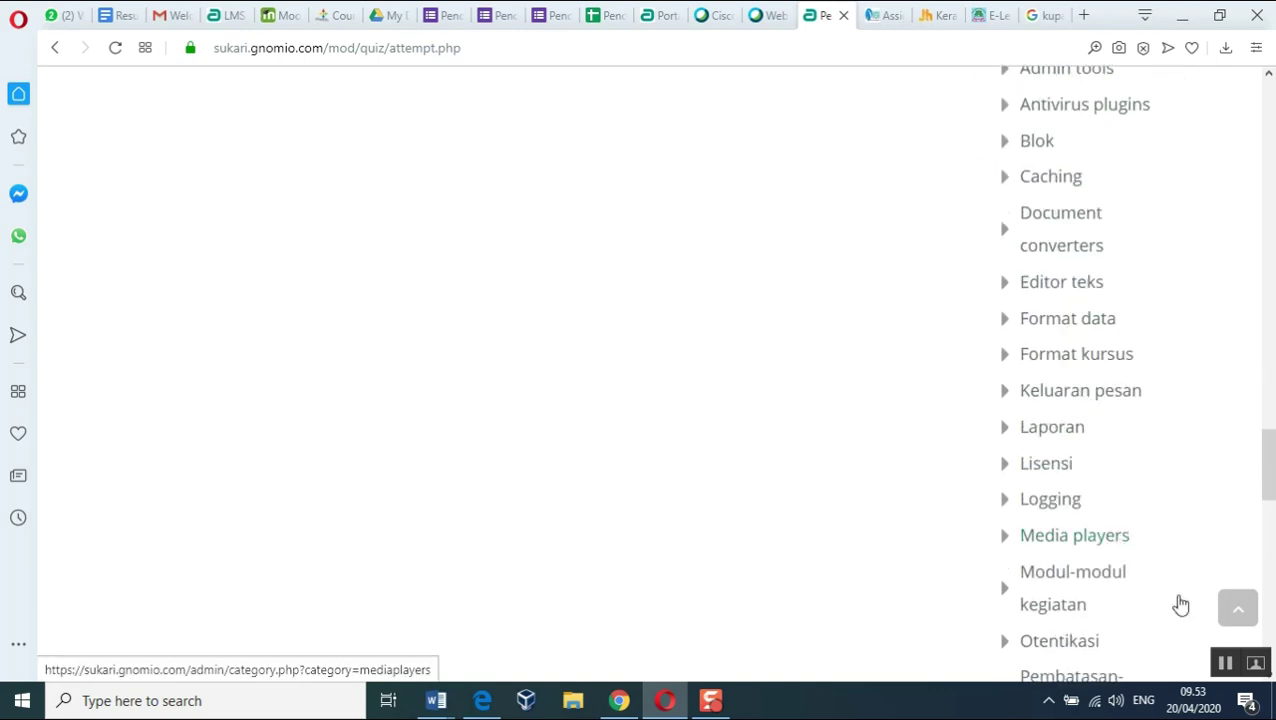
scroll(1153, 598, down, 3)
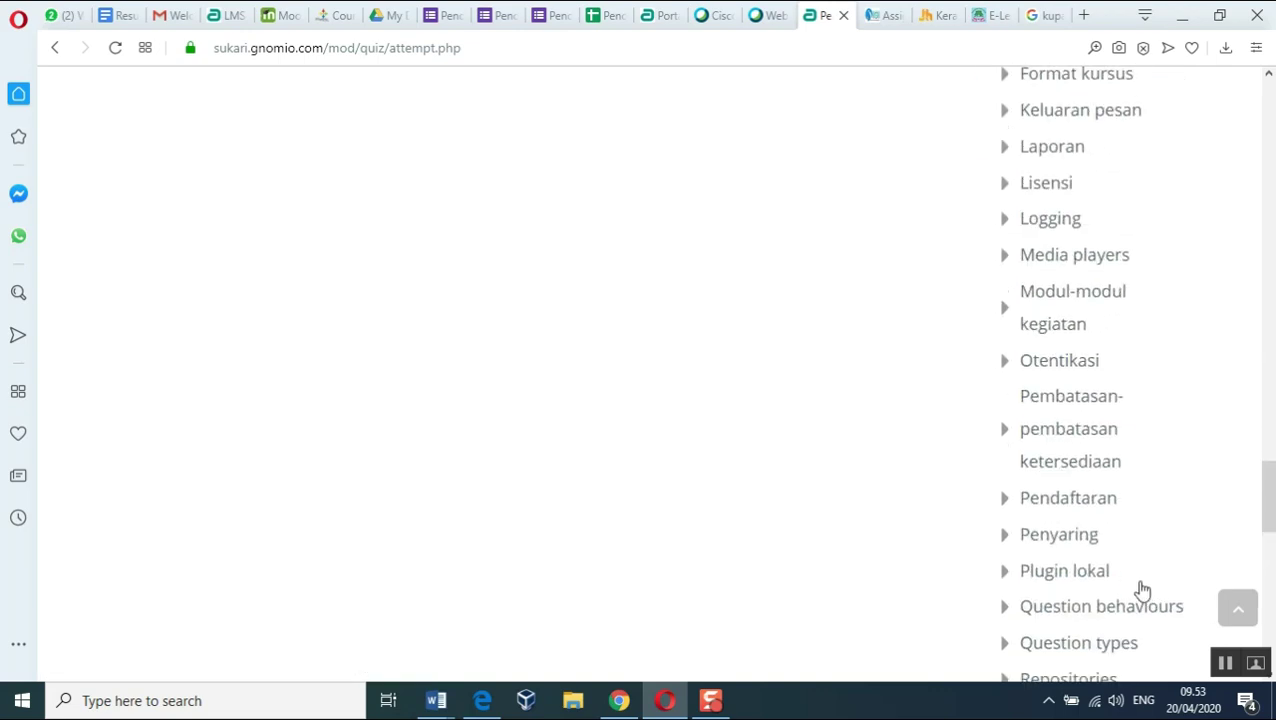
scroll(1140, 587, down, 2)
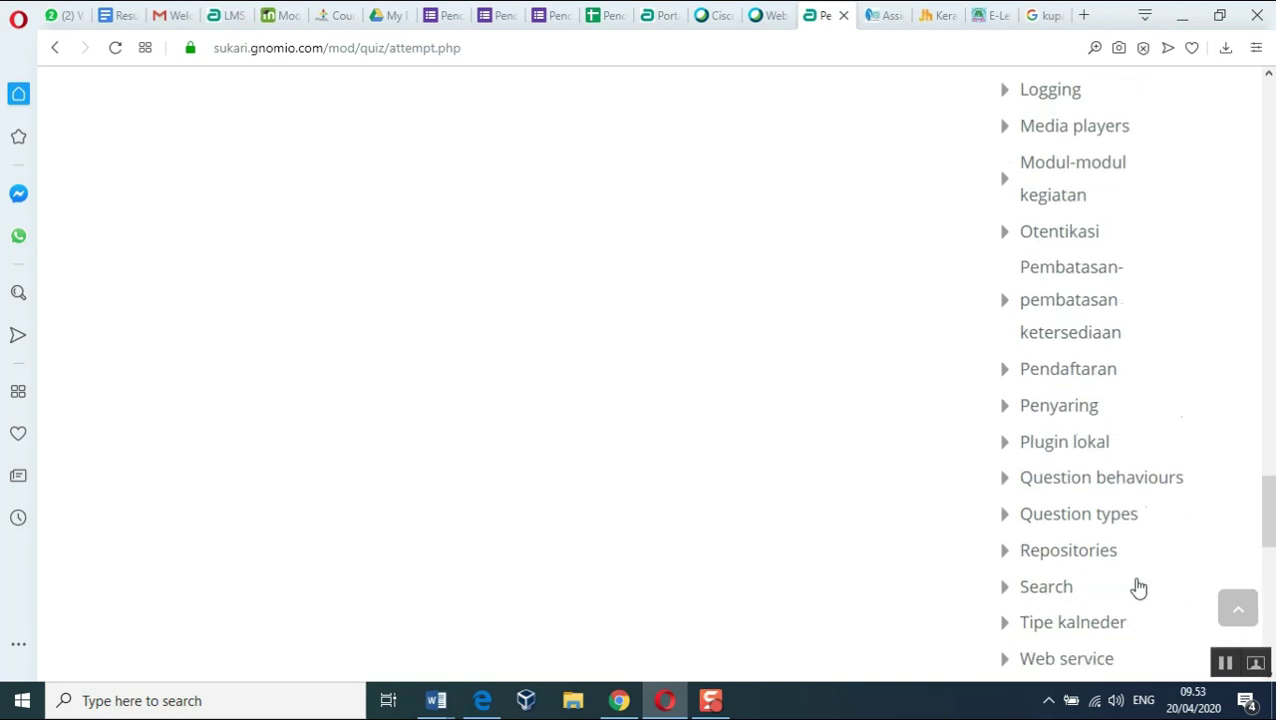
scroll(1136, 590, down, 2)
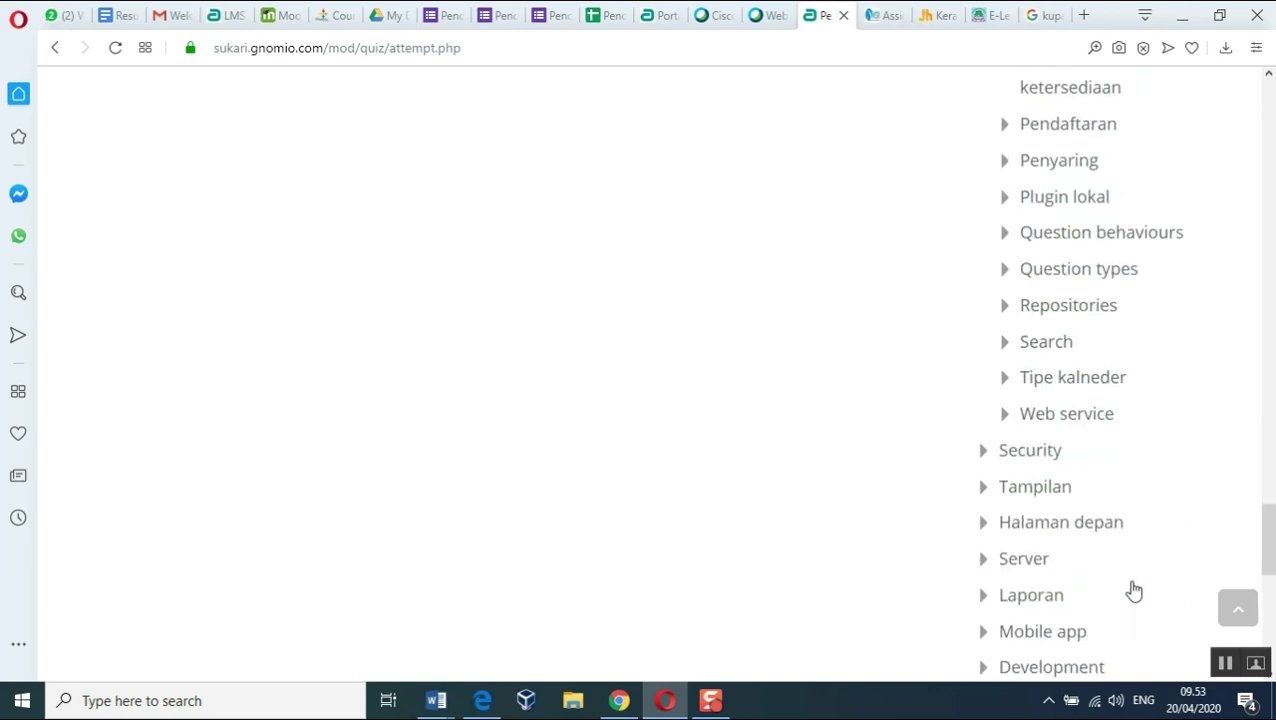
scroll(1100, 525, up, 1)
scroll(1100, 522, up, 5)
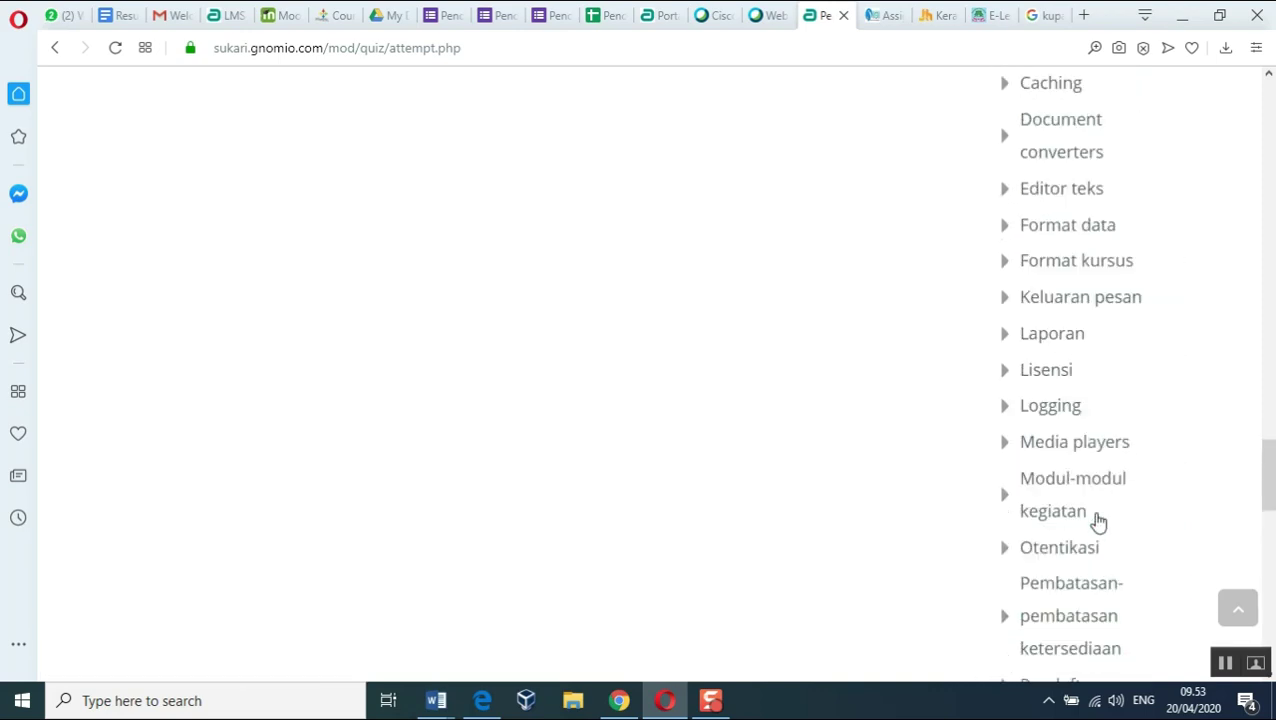
scroll(1097, 520, up, 3)
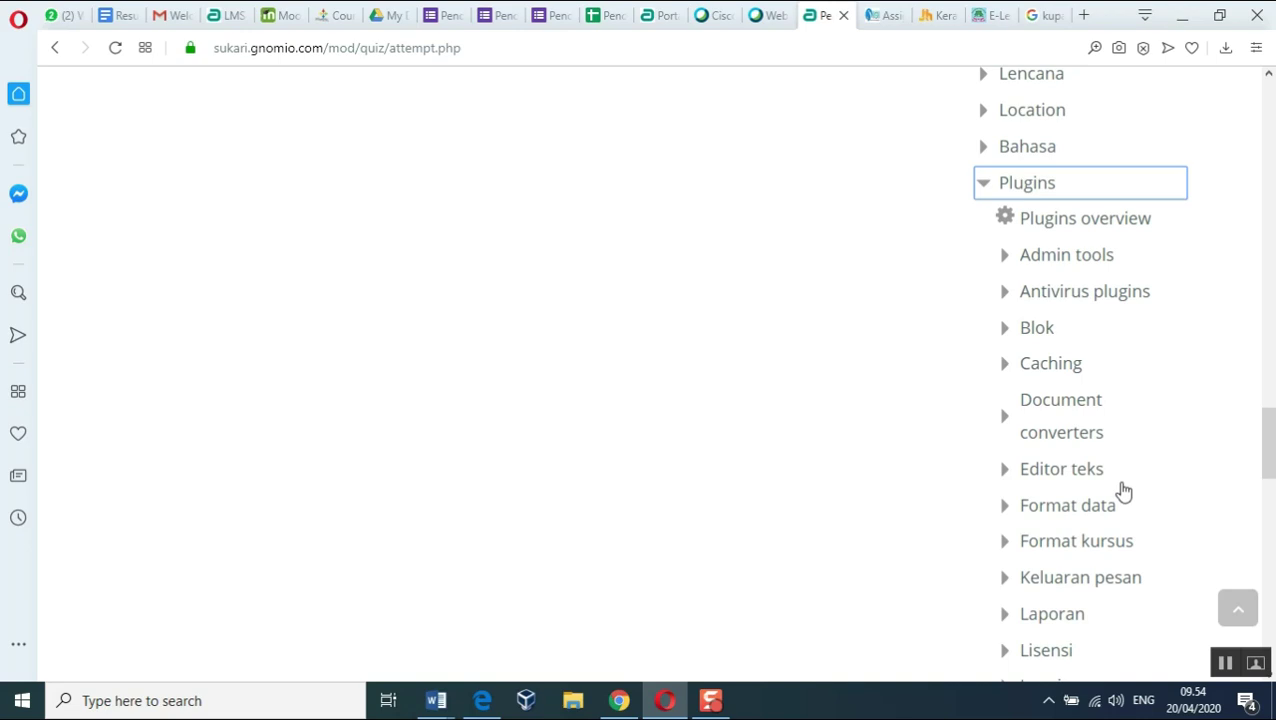
scroll(1139, 603, down, 2)
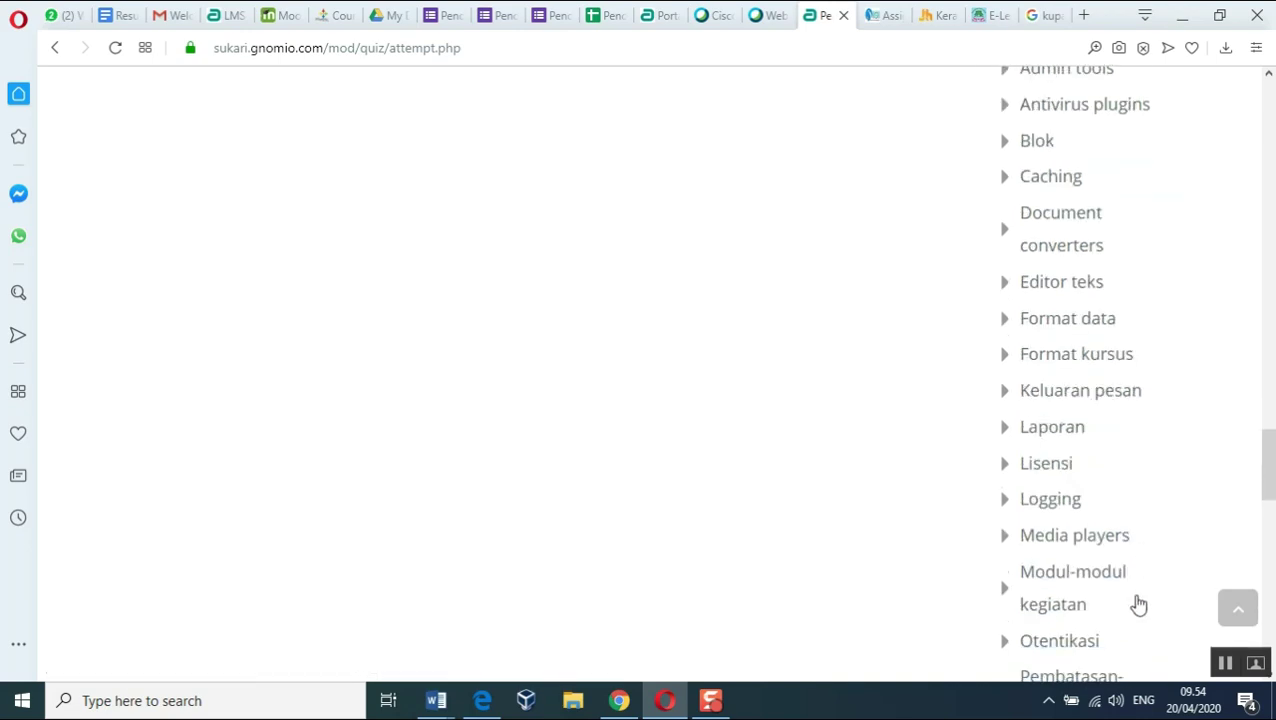
scroll(1137, 604, down, 1)
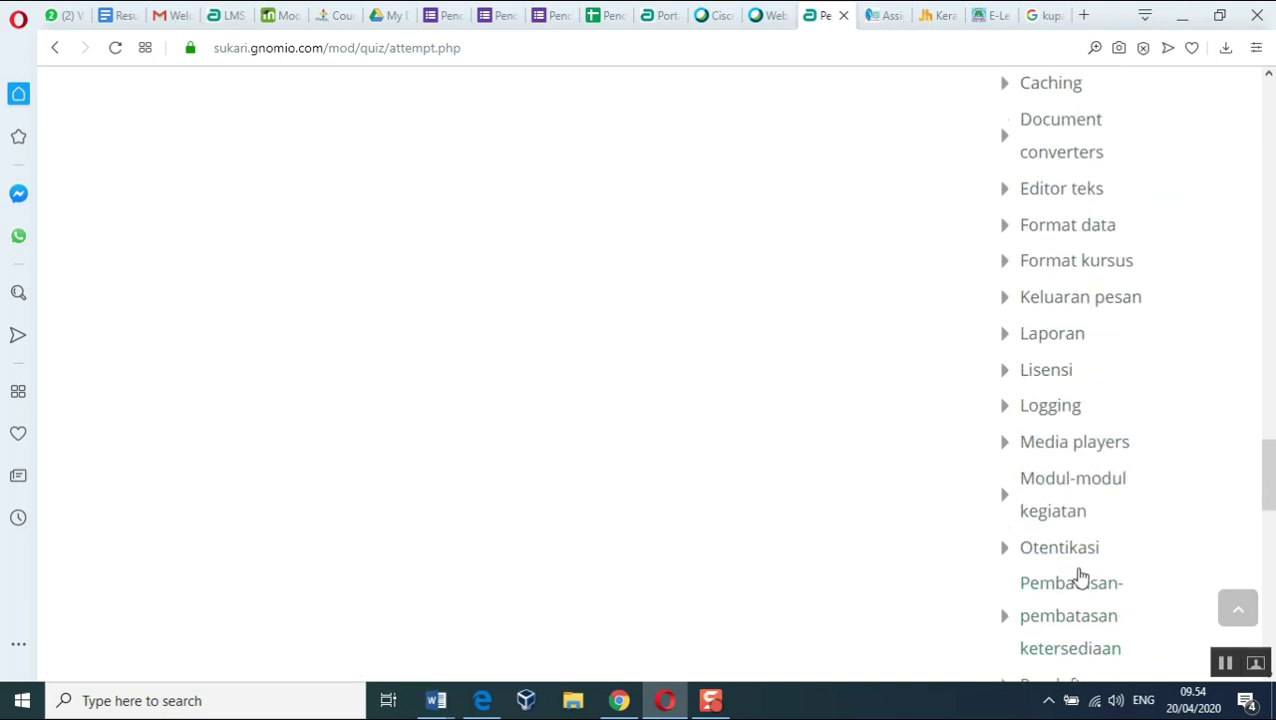
click(1064, 496)
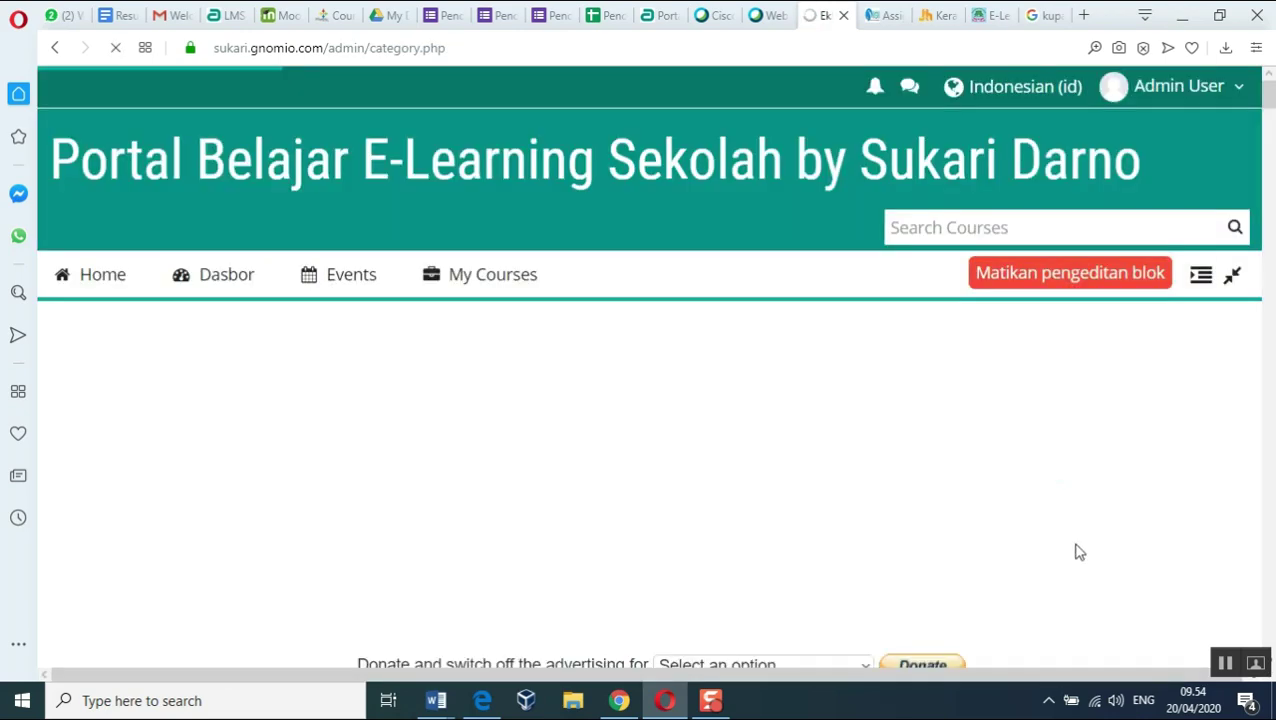
Examine the activity modules listed under Modul-modul kegiatan, down to Workshop and Zoom meeting.
scroll(995, 542, down, 5)
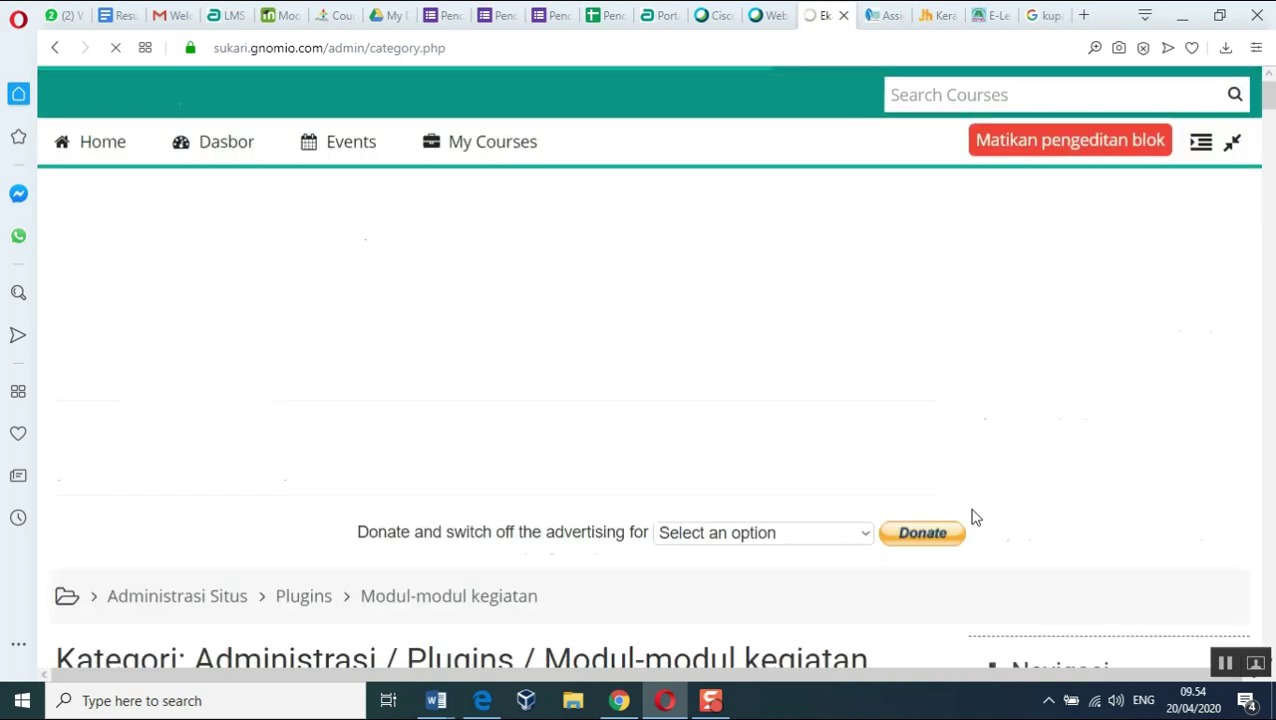
scroll(1060, 520, down, 2)
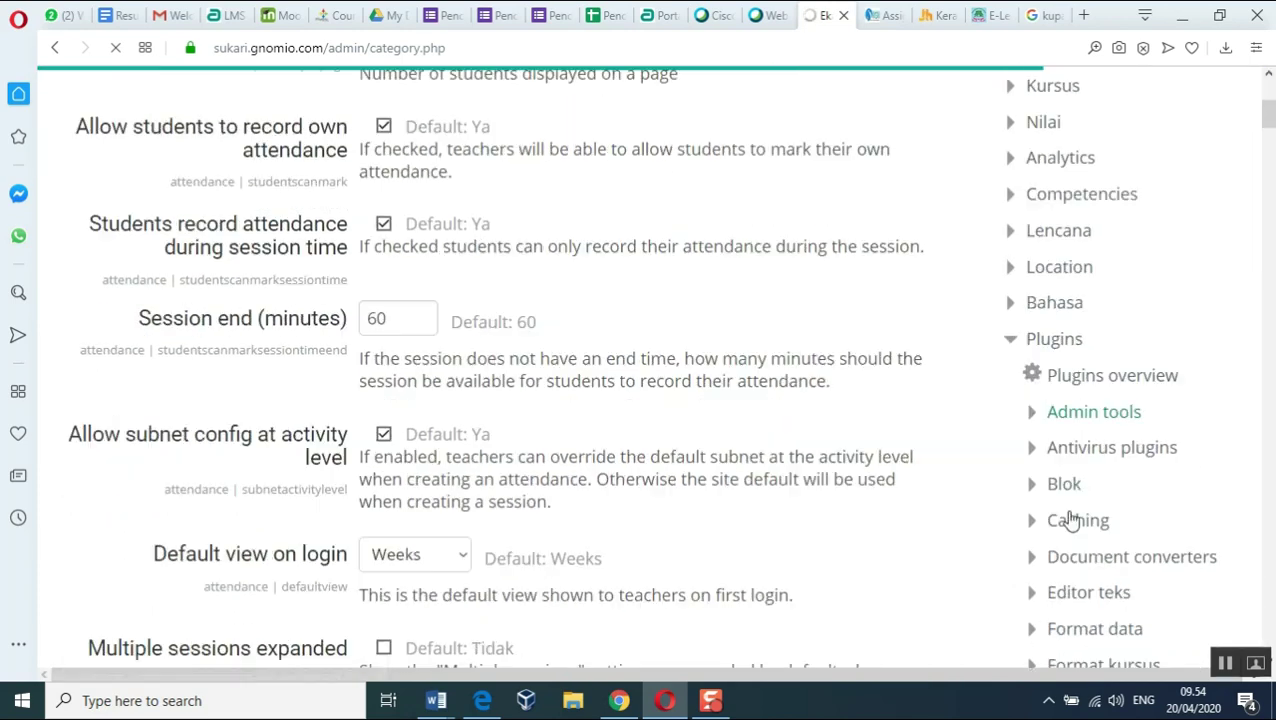
scroll(1100, 505, down, 4)
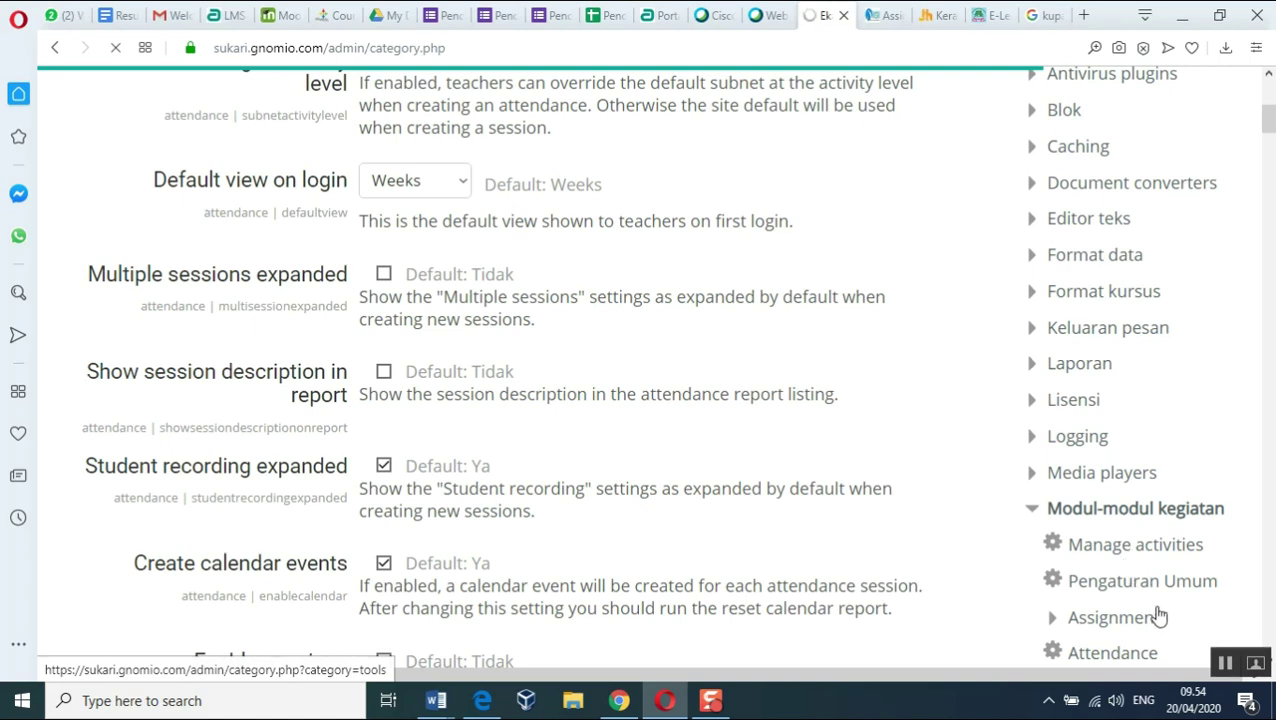
scroll(1155, 612, down, 3)
scroll(1156, 612, down, 3)
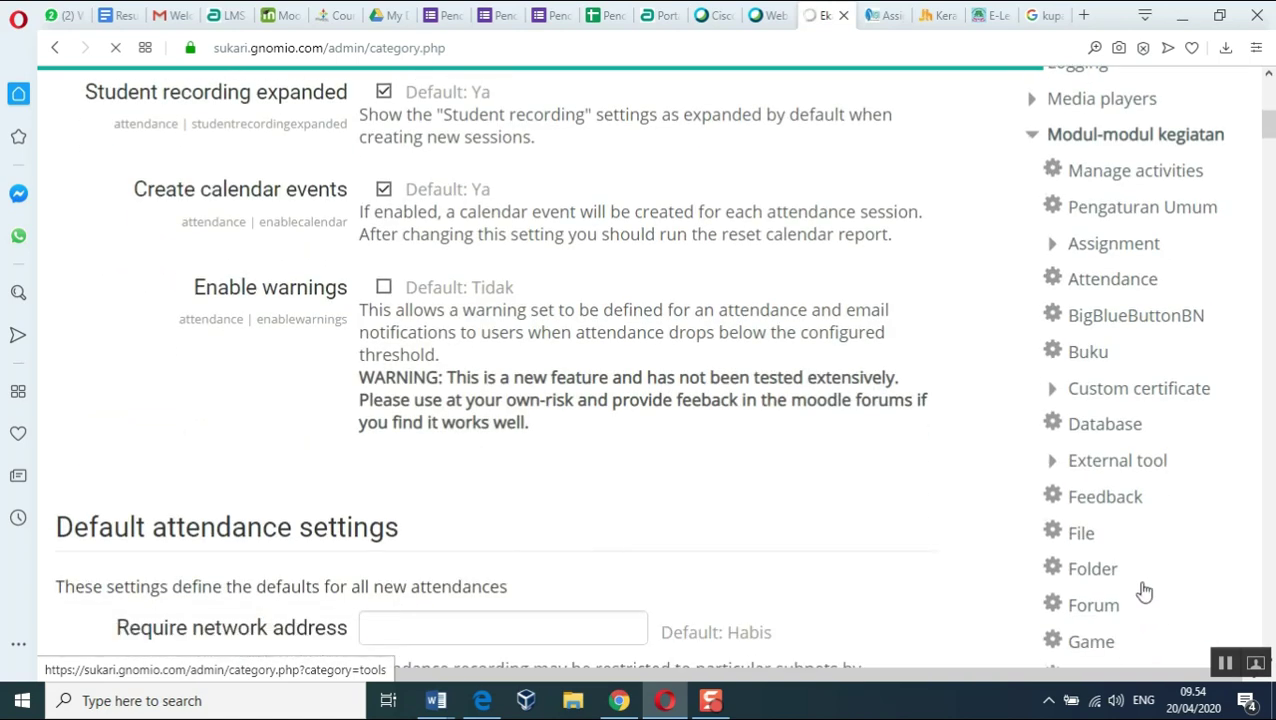
scroll(1137, 585, down, 1)
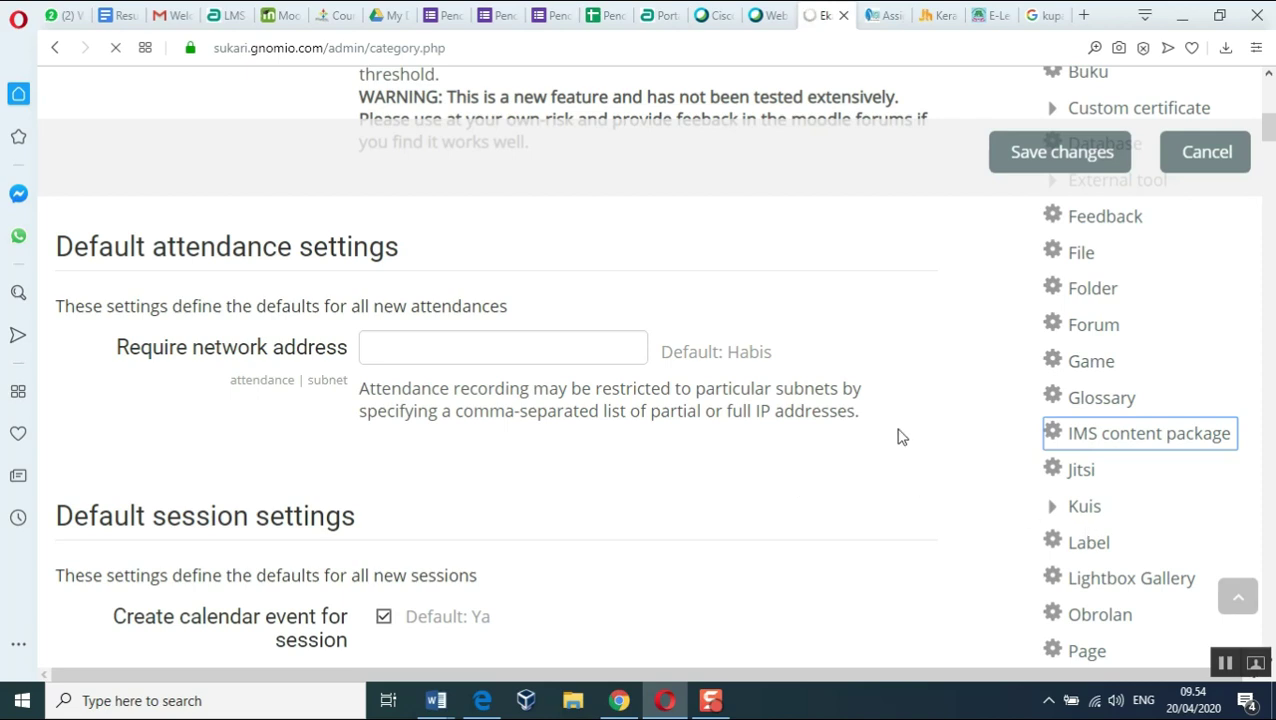
scroll(903, 507, down, 1)
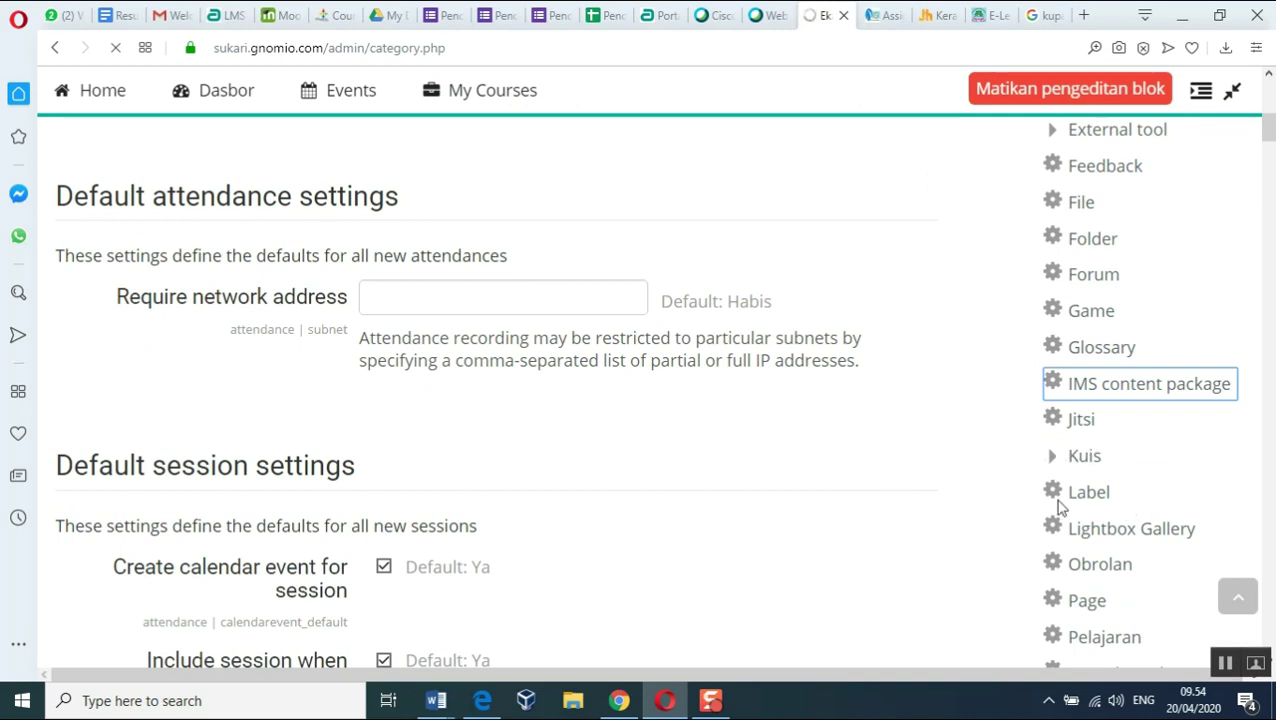
scroll(1187, 396, down, 2)
scroll(897, 452, down, 2)
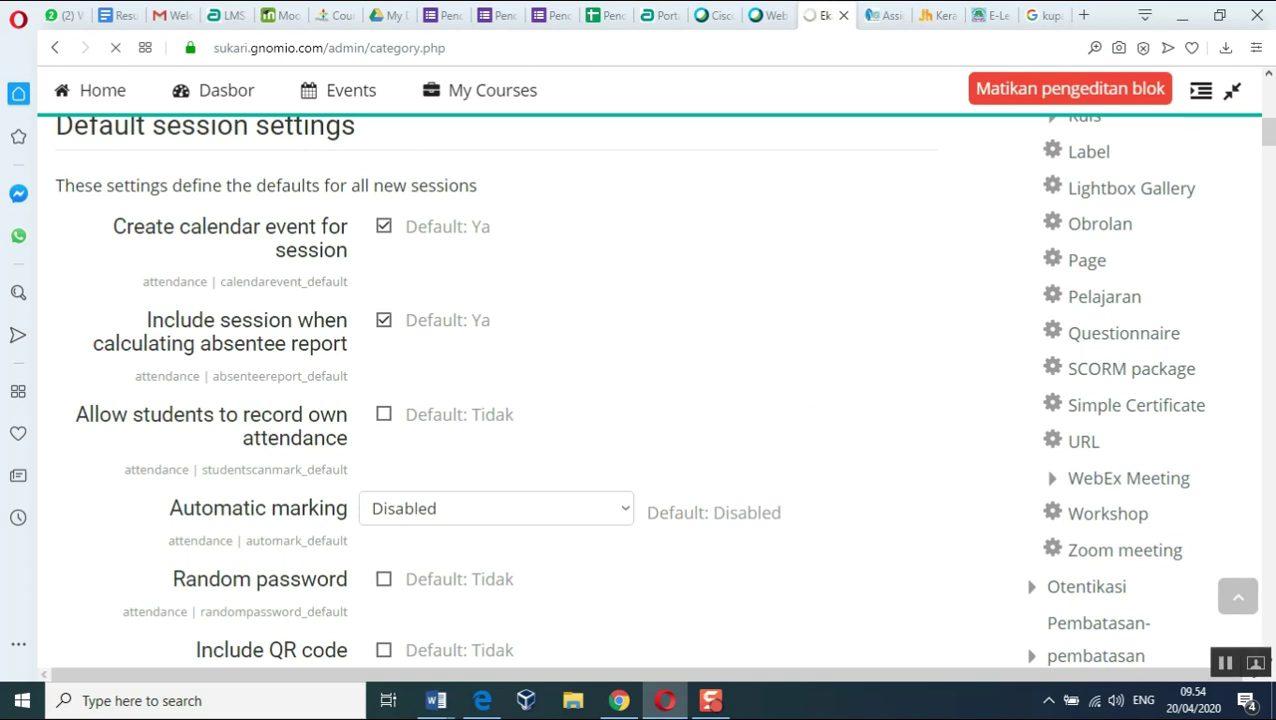
scroll(900, 589, down, 6)
Expand the Kuis module under Modul-modul kegiatan and open its Pengaturan umum page.
scroll(943, 526, up, 1)
scroll(1127, 446, up, 8)
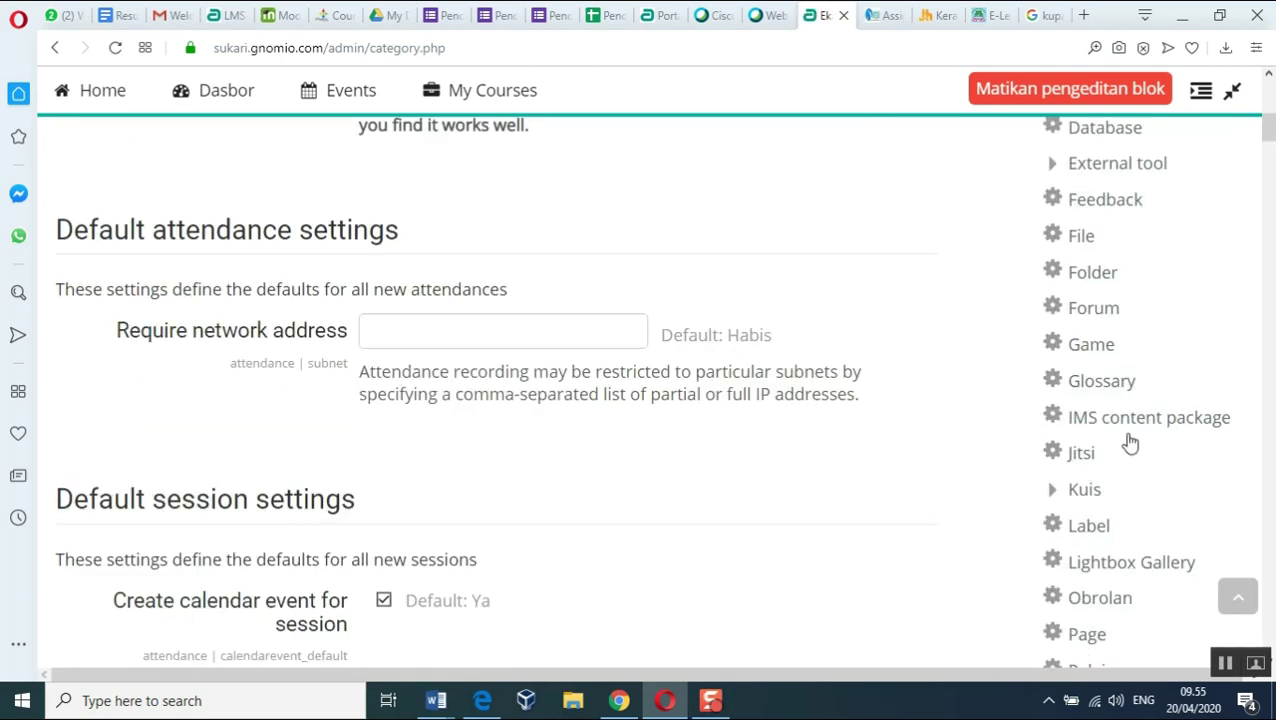
scroll(1130, 444, up, 2)
scroll(1130, 444, down, 4)
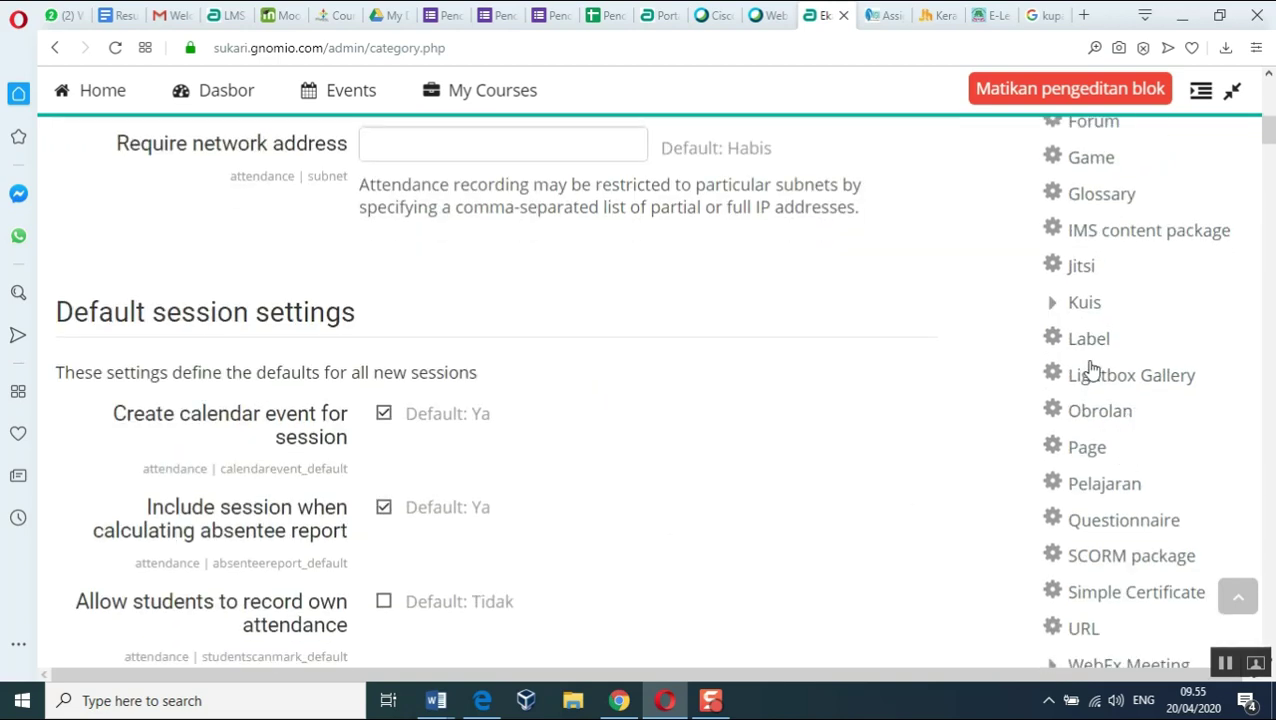
scroll(1100, 318, down, 2)
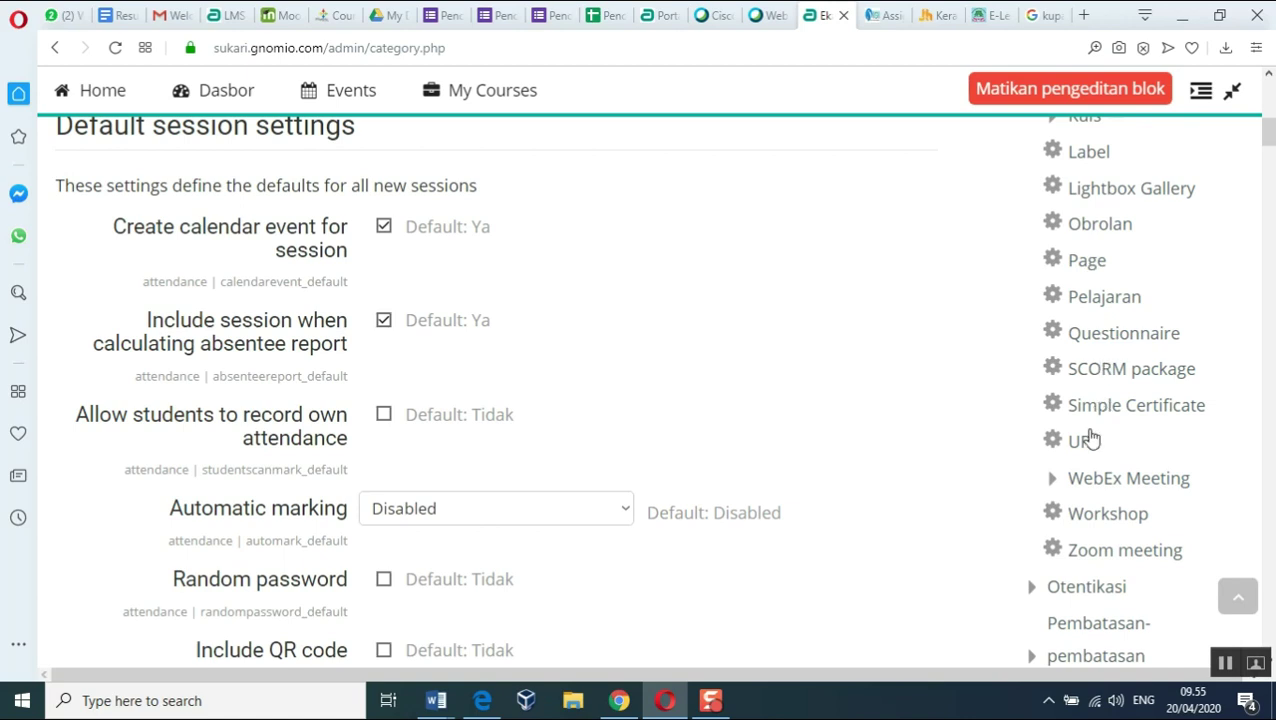
scroll(1110, 593, down, 2)
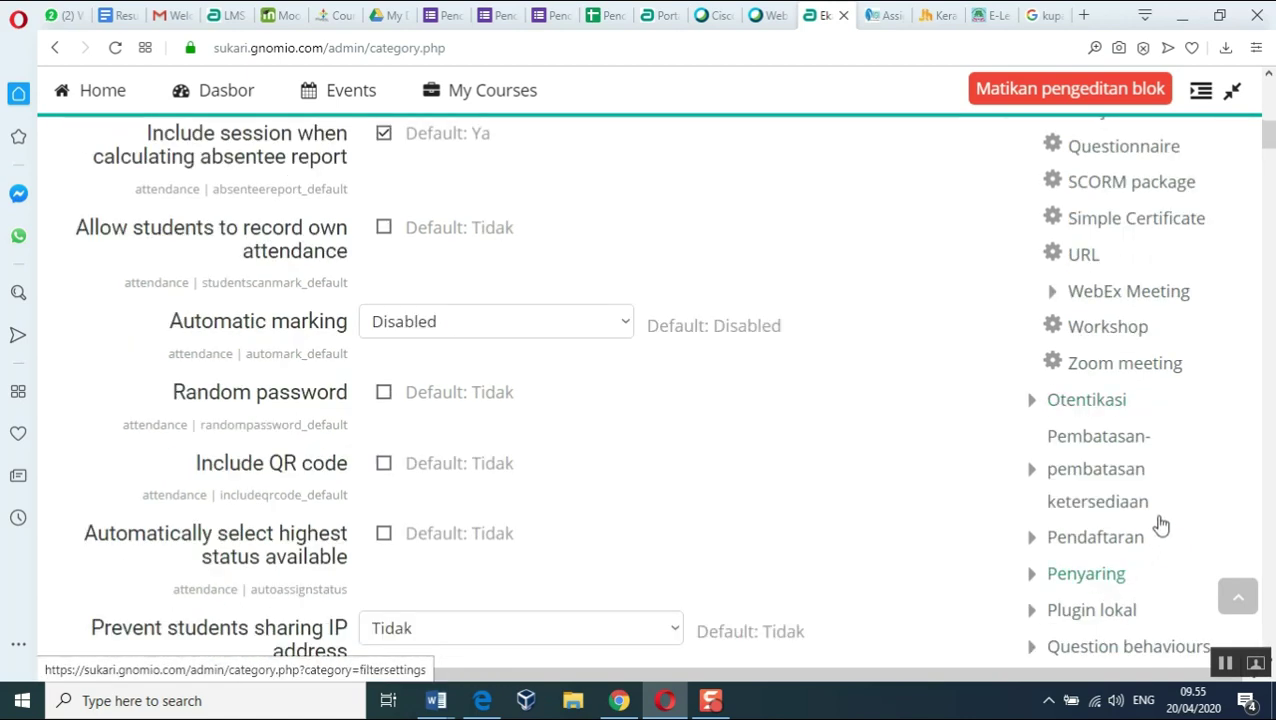
scroll(1153, 504, up, 3)
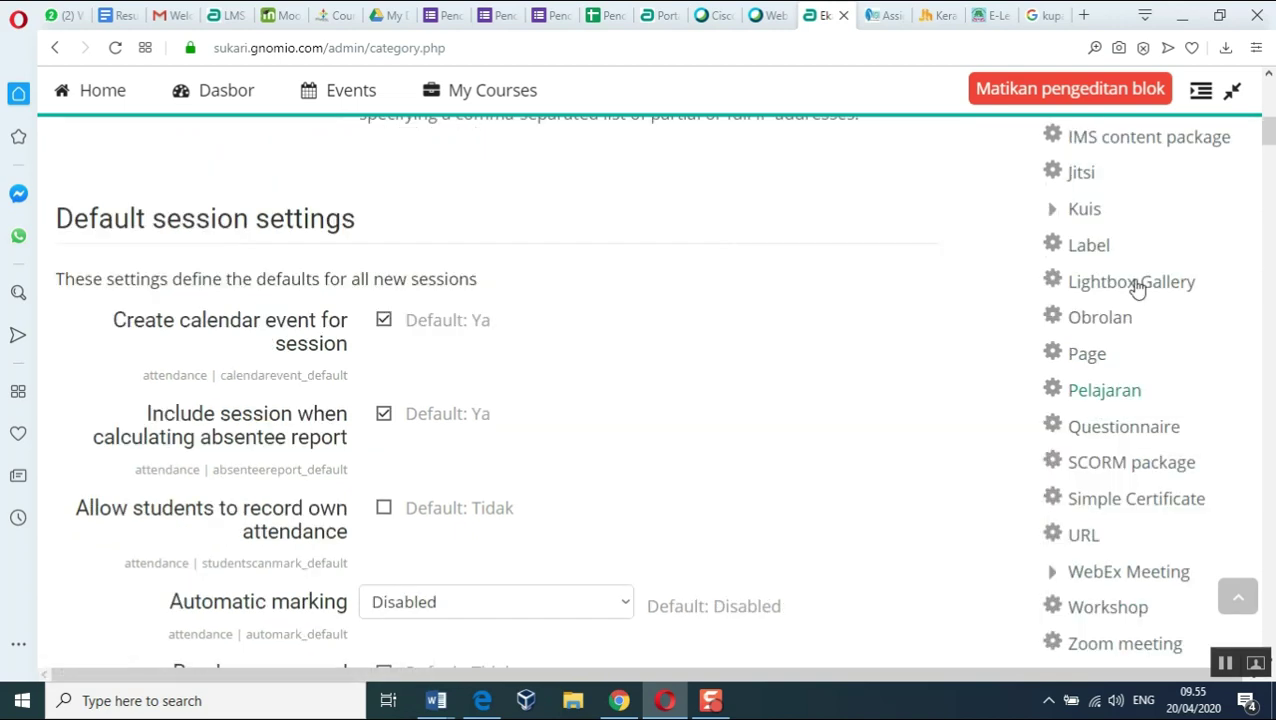
click(1055, 213)
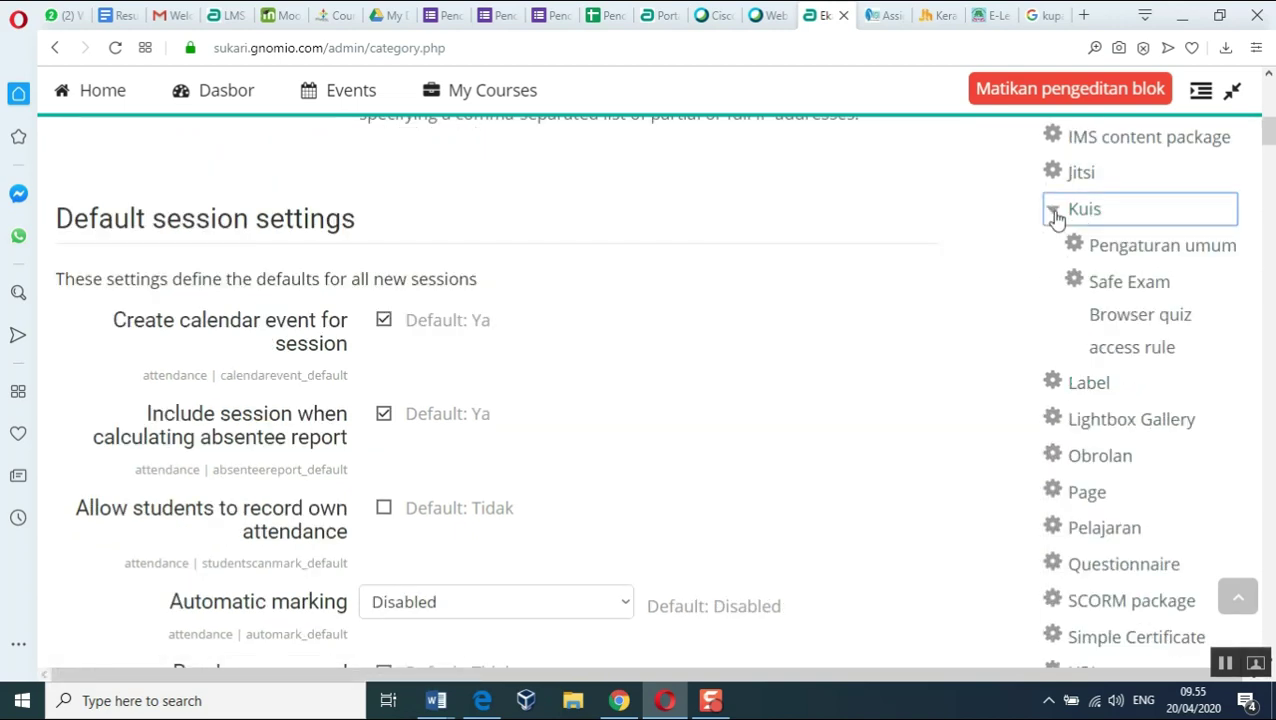
click(1145, 257)
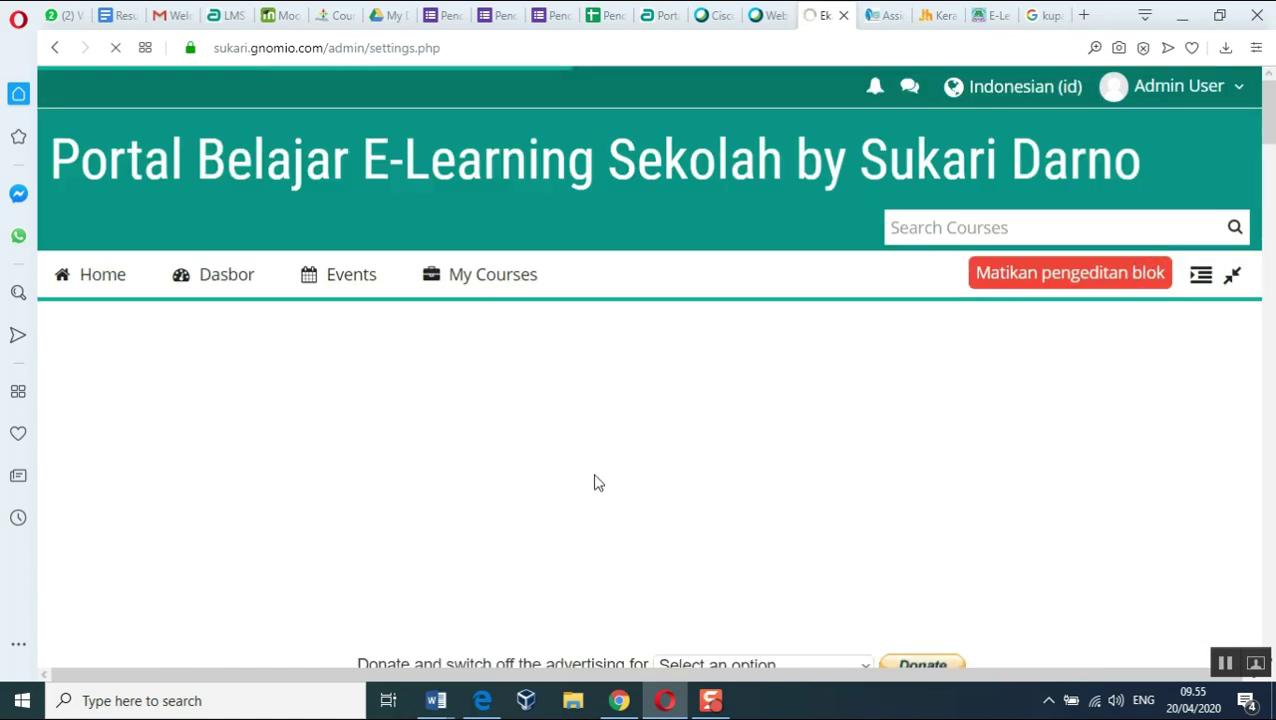
Examine the default quiz settings on the Pengaturan umum page, from Time limit through maximum grade and review options to the page's end.
scroll(594, 483, down, 7)
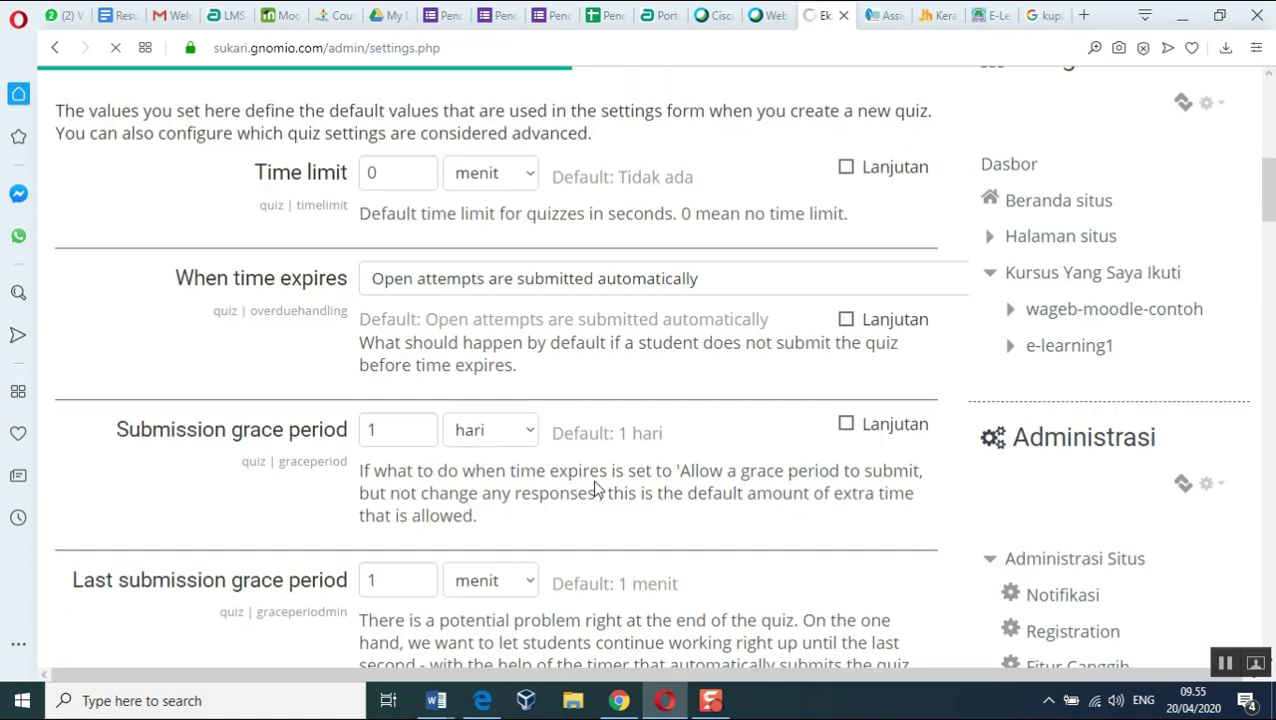
scroll(594, 487, down, 8)
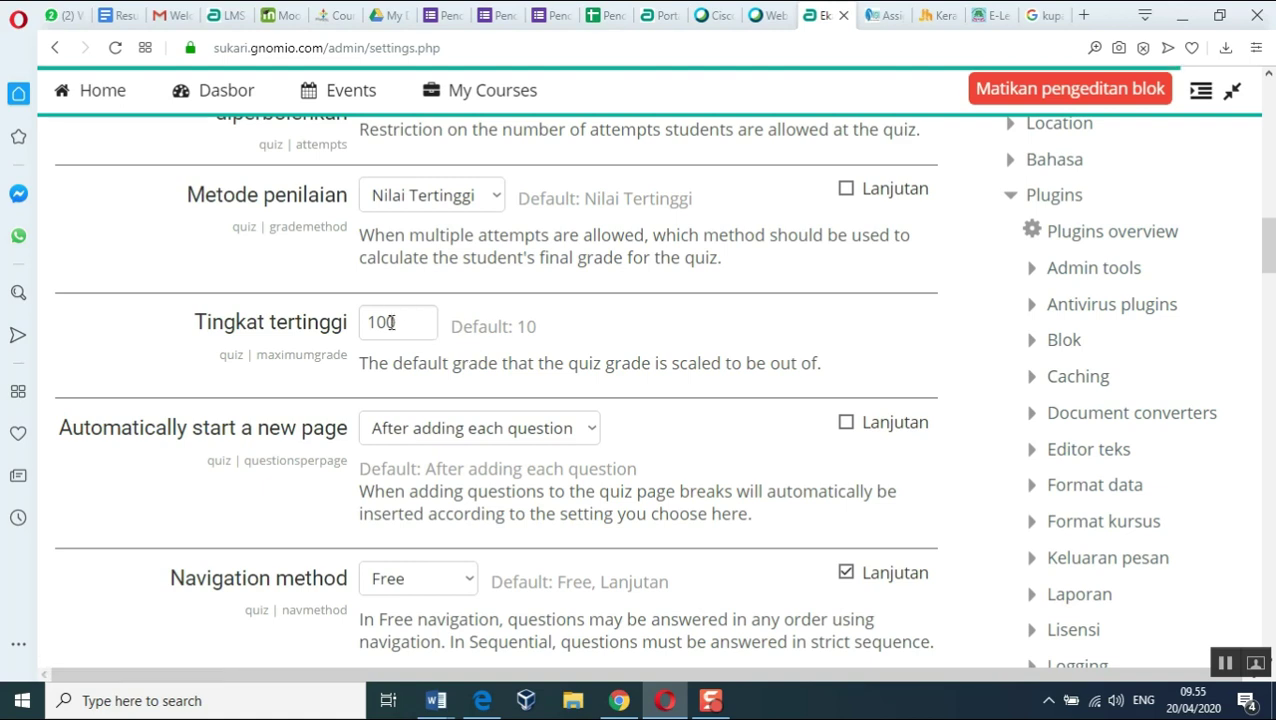
scroll(607, 516, down, 20)
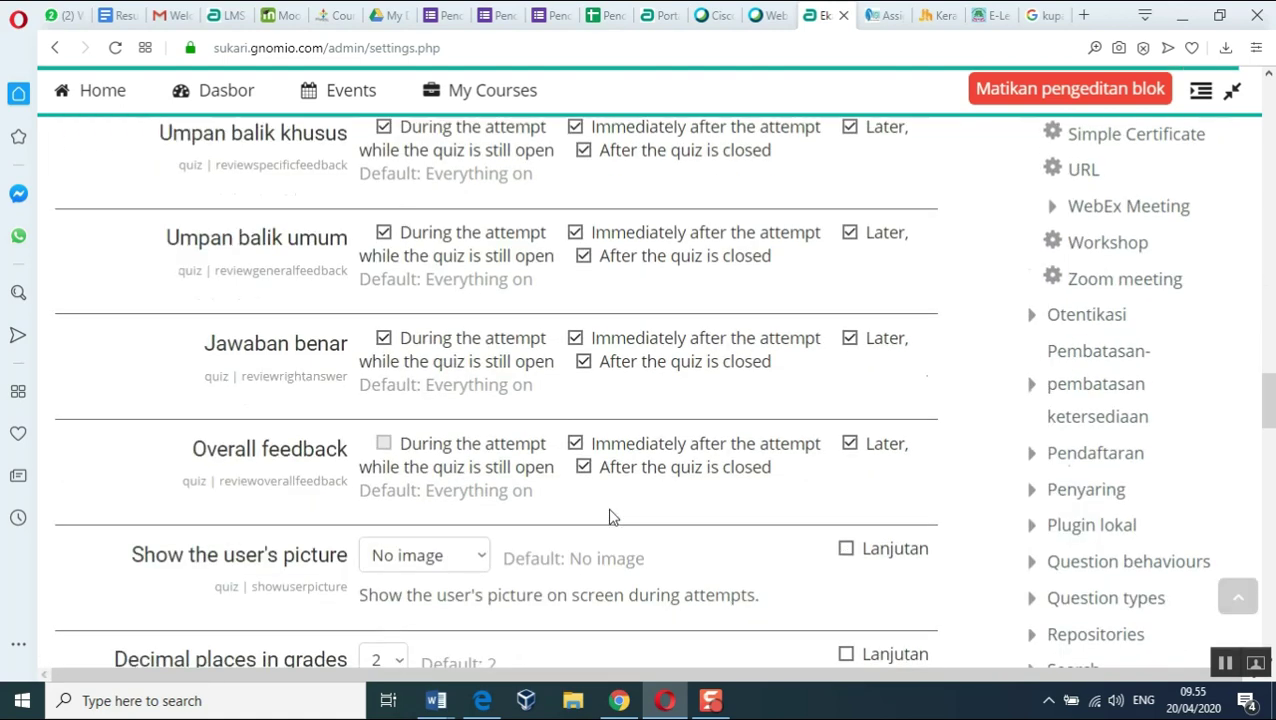
scroll(607, 515, down, 15)
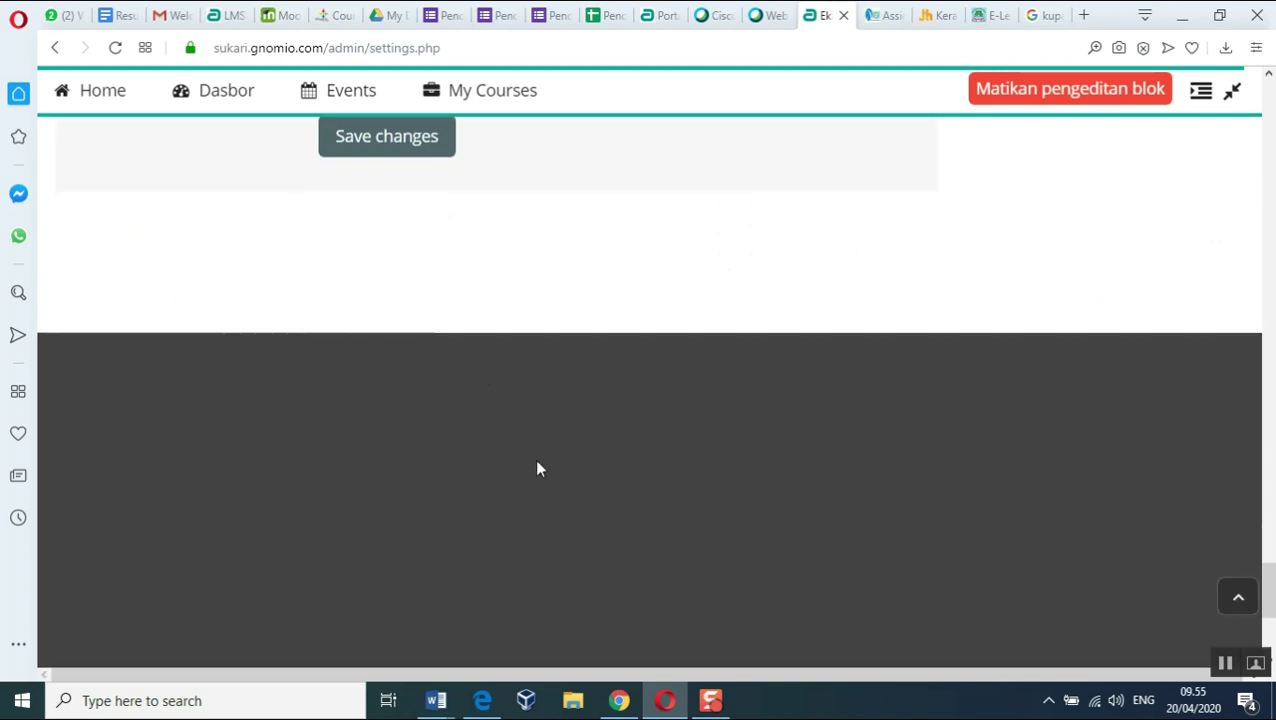
Review the quiz defaults again from attempt delays and password back through feedback, redo, attempts and grading options to Time limit.
scroll(418, 237, up, 2)
scroll(572, 237, up, 10)
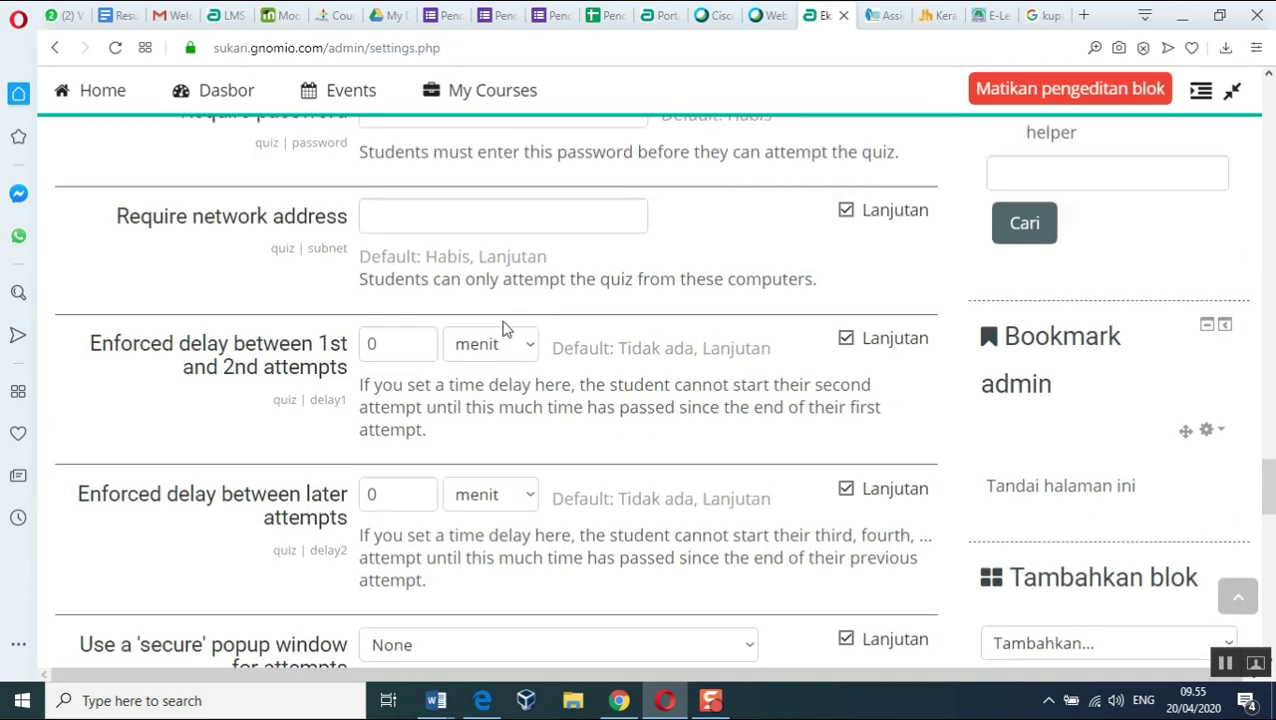
scroll(505, 328, up, 3)
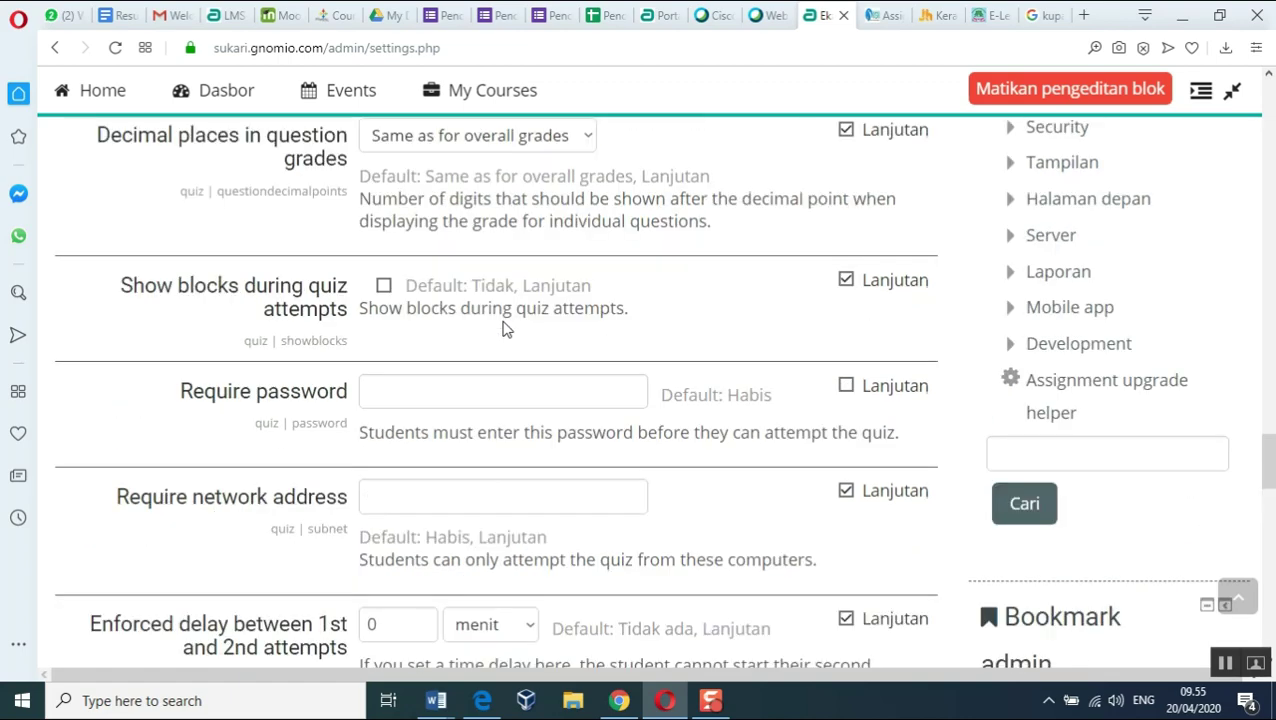
scroll(505, 328, up, 3)
scroll(503, 330, up, 4)
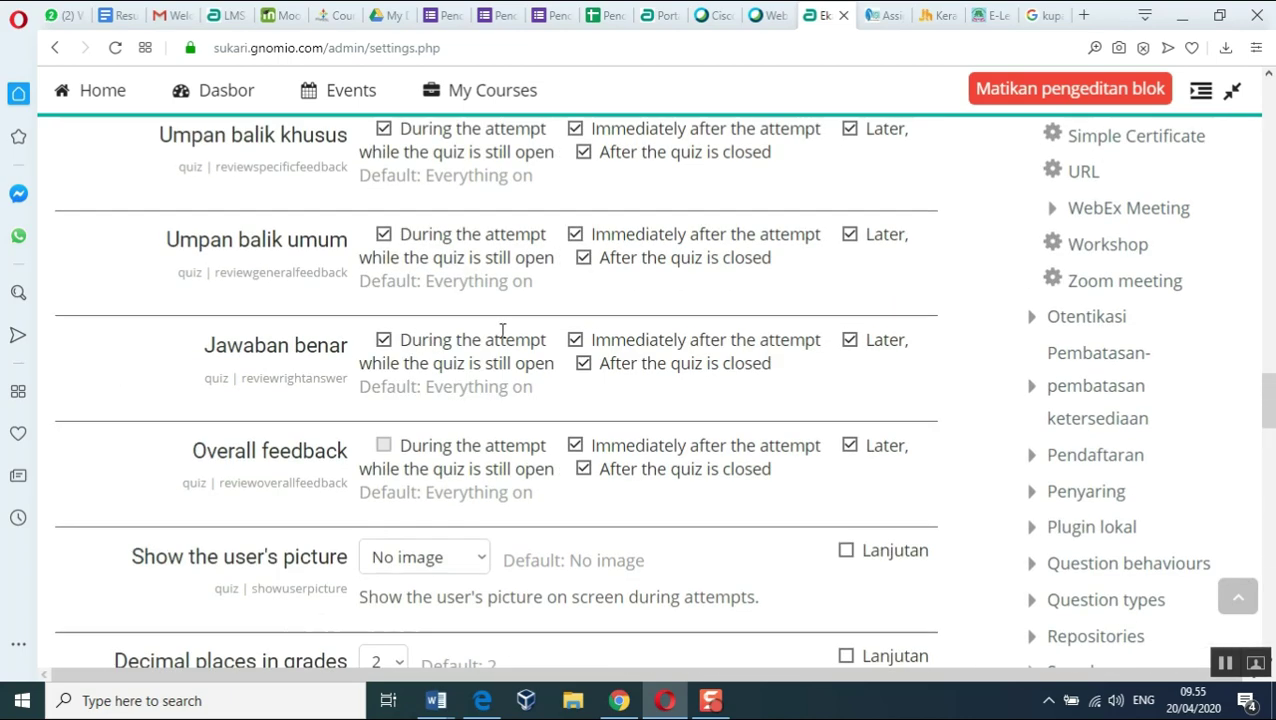
scroll(503, 330, up, 10)
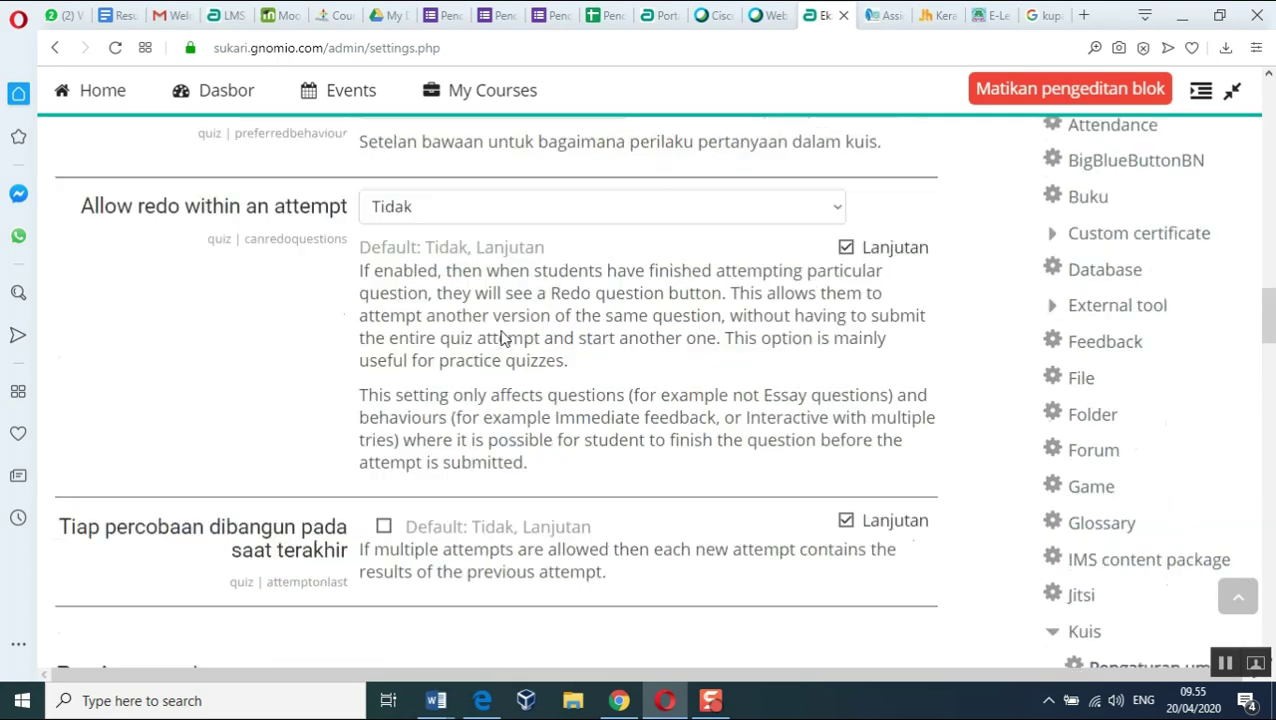
scroll(503, 335, up, 10)
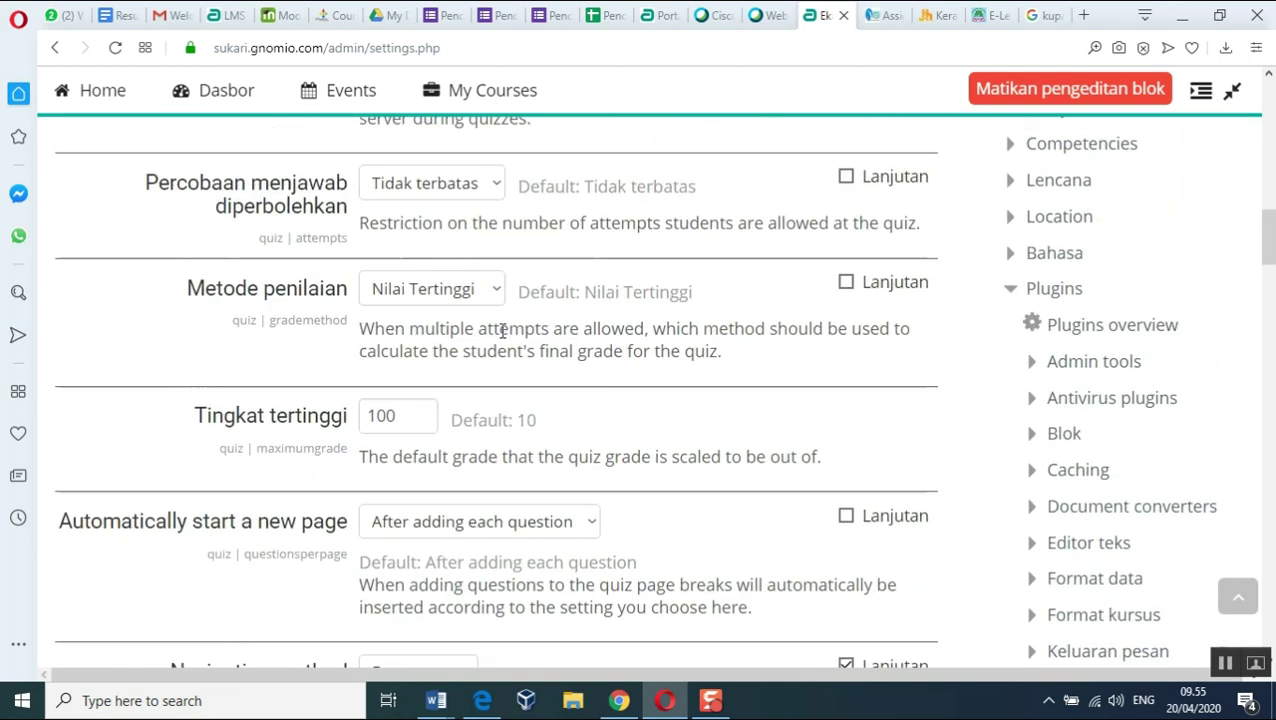
scroll(672, 330, up, 8)
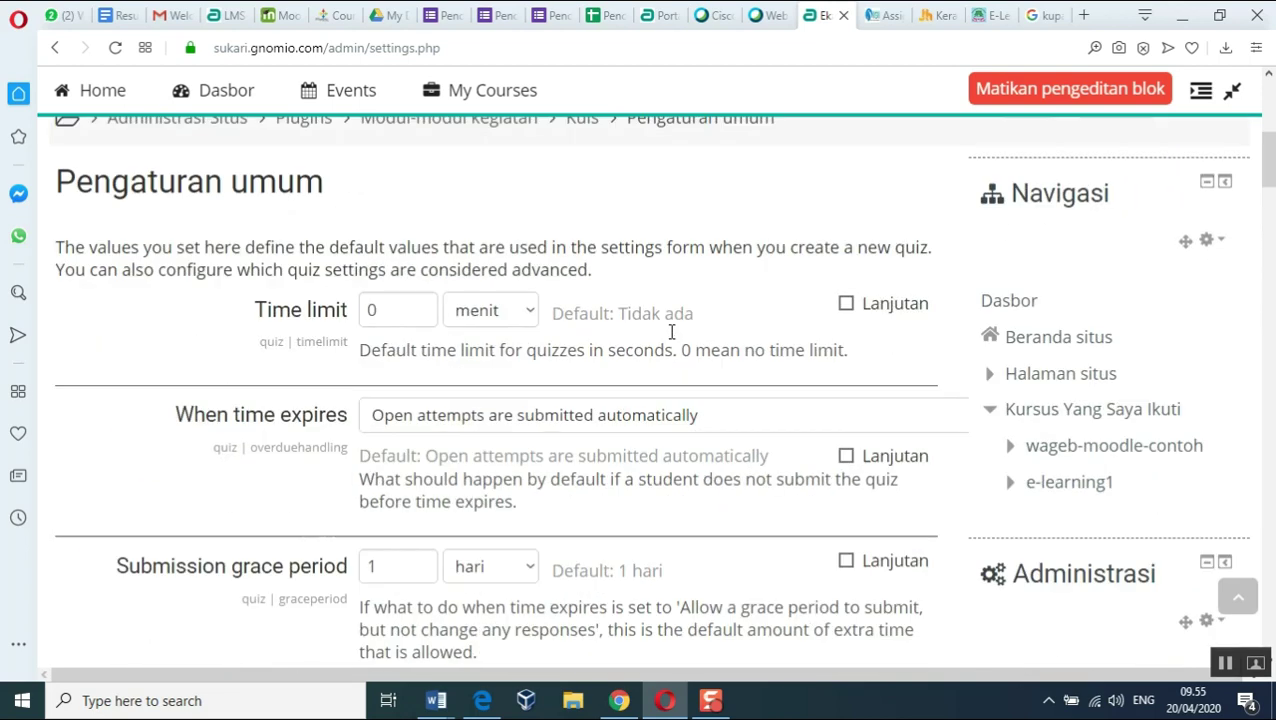
scroll(672, 335, up, 6)
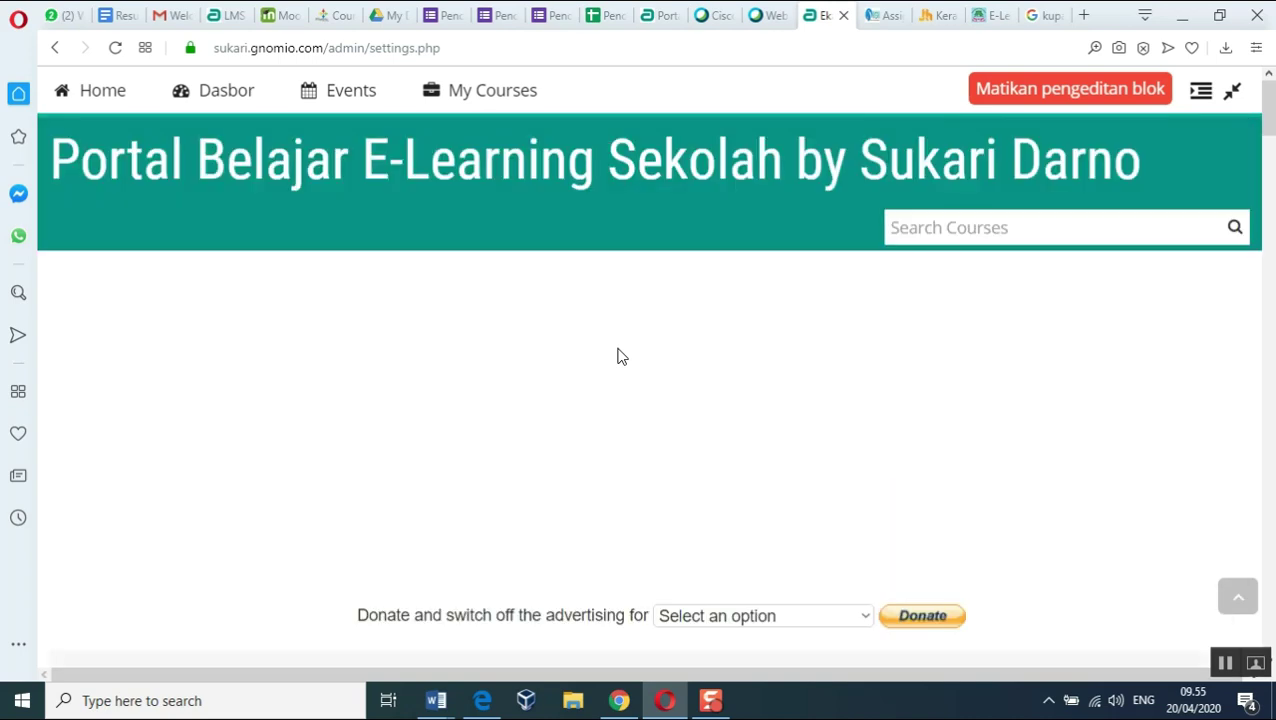
scroll(617, 356, up, 2)
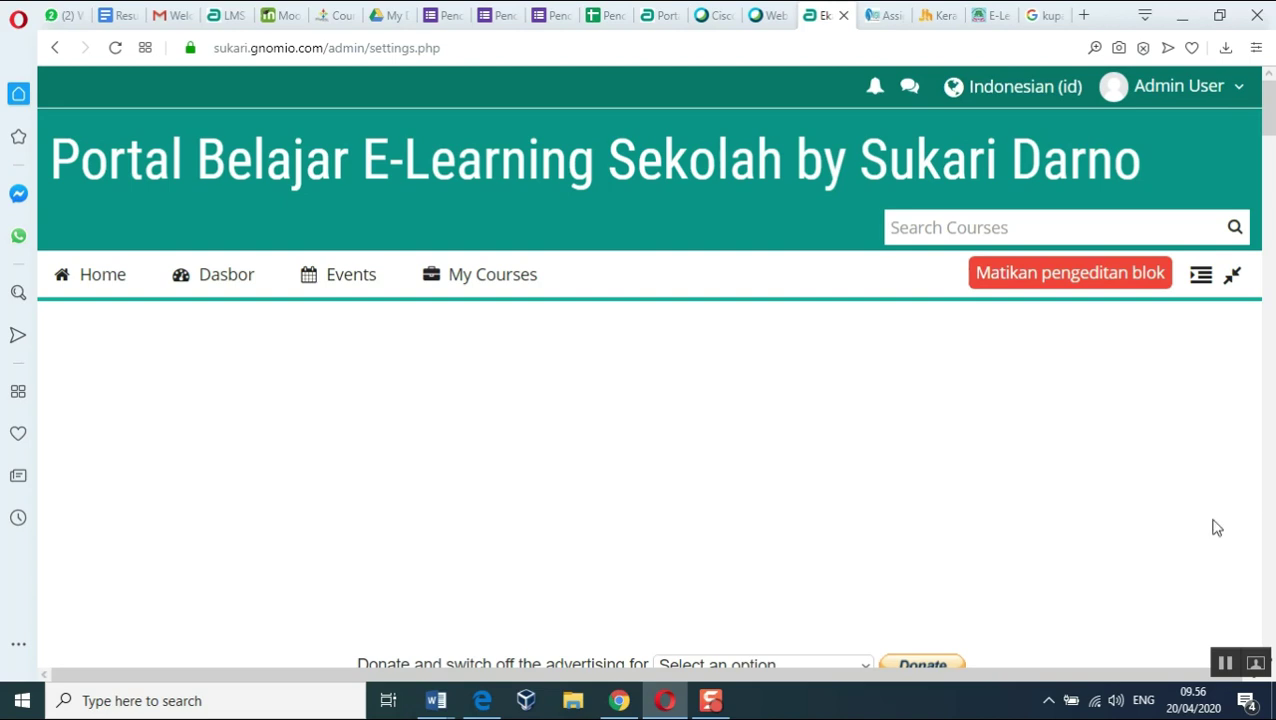
scroll(1028, 524, down, 3)
scroll(1028, 526, down, 3)
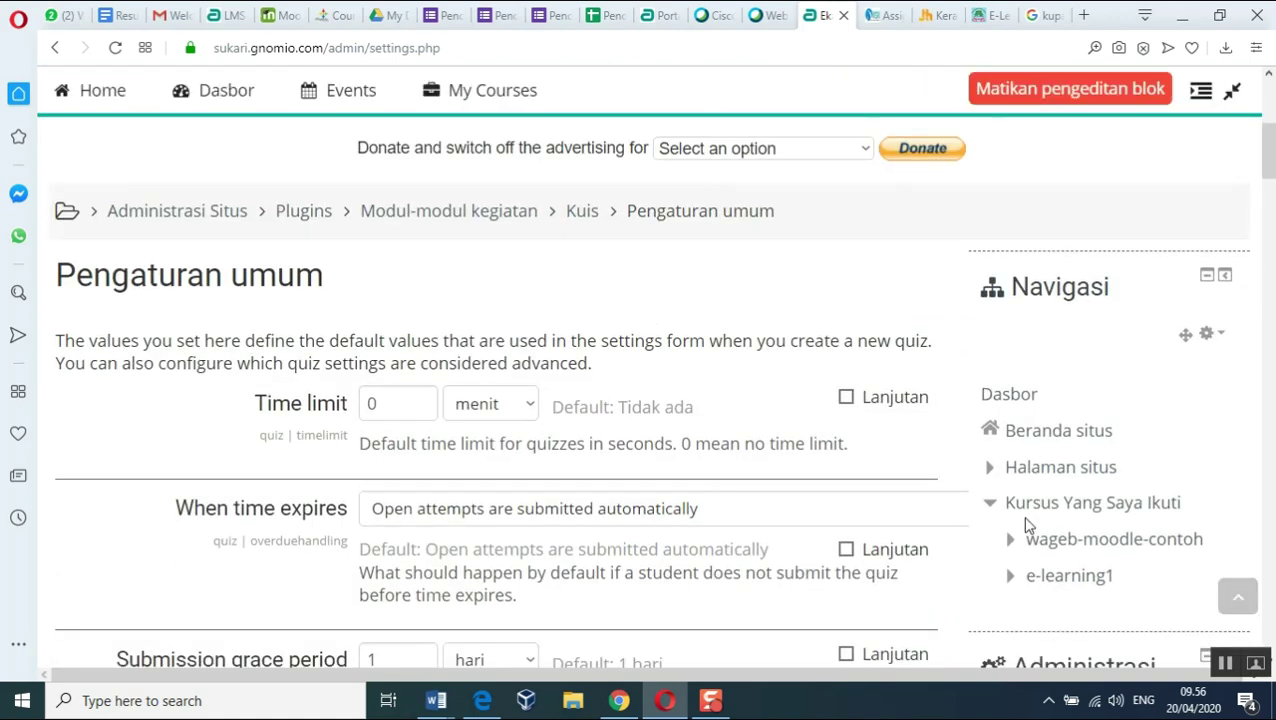